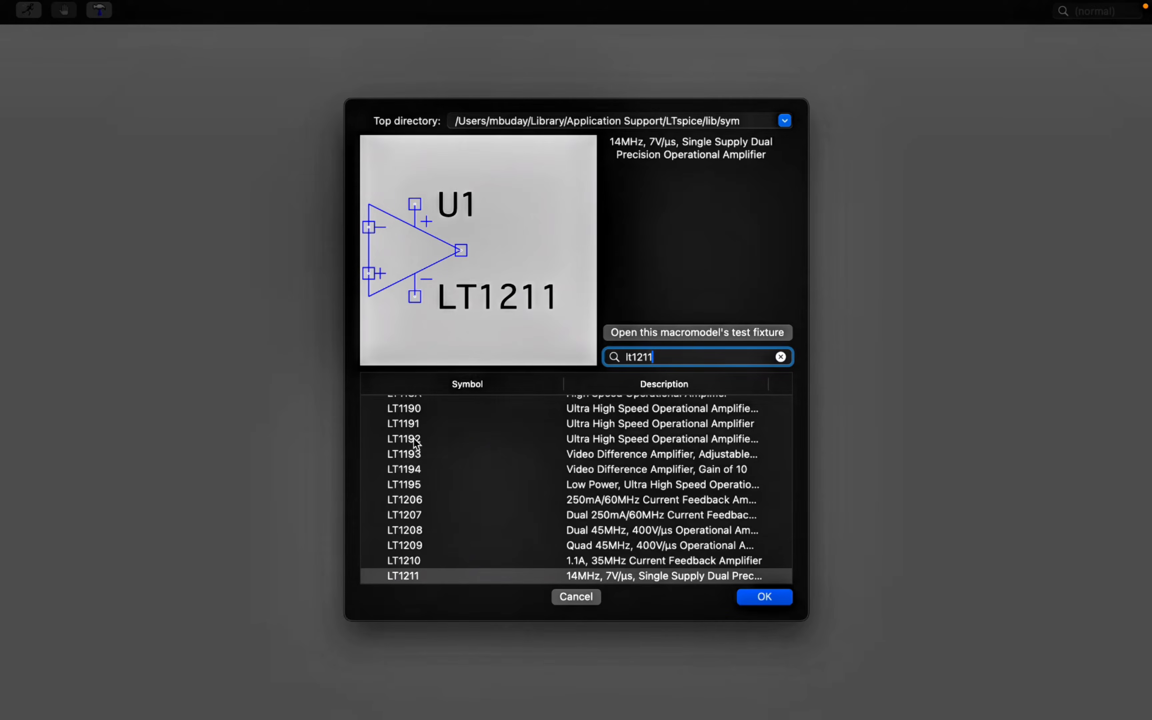
Step: Choose the LT1211 op-amp from the component library and place a single one in the upper middle of the schematic
scroll(423, 458, up, 1)
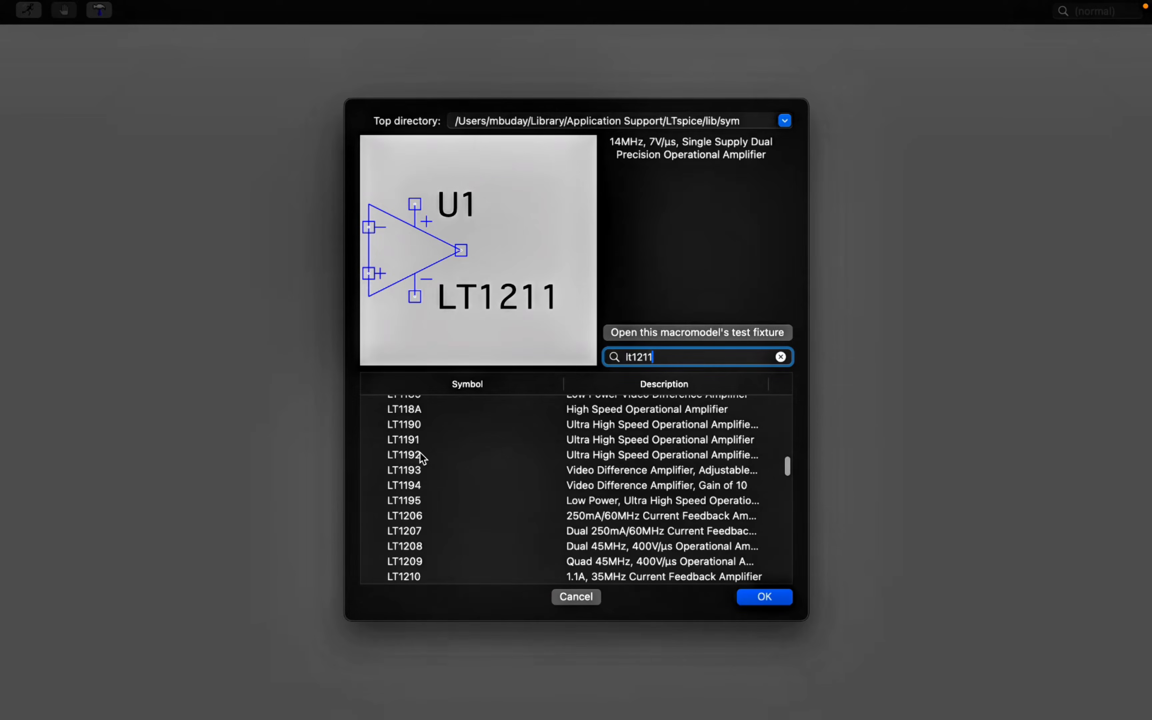
click(404, 423)
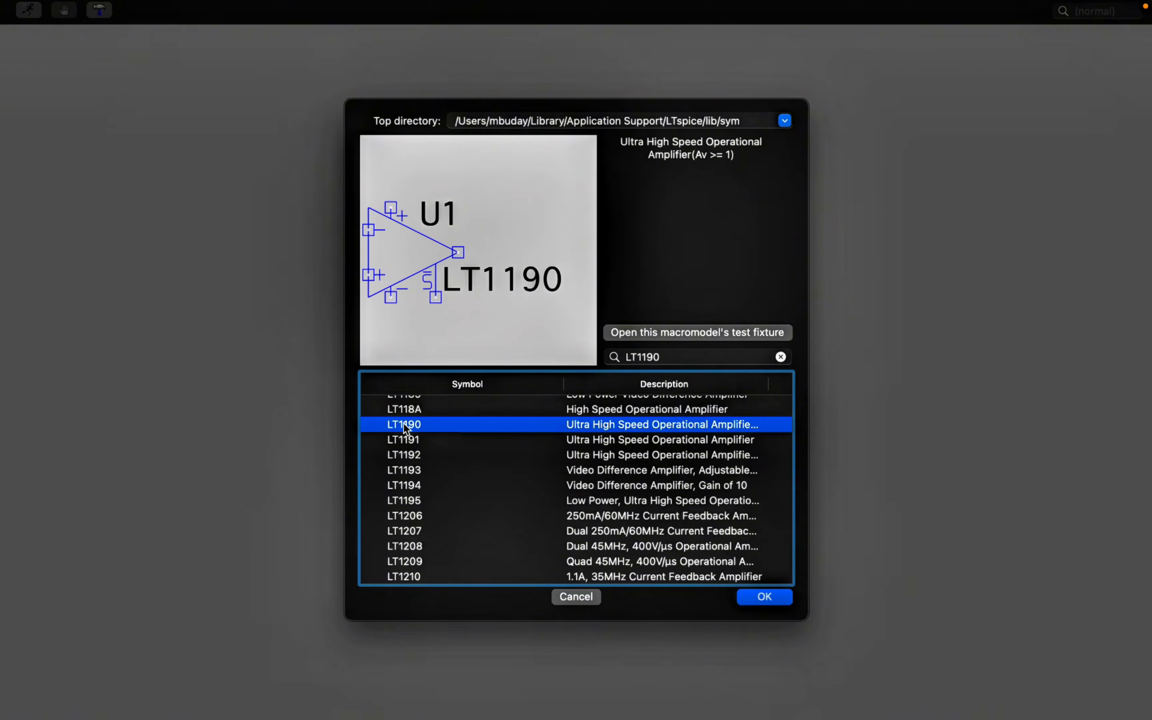
click(403, 441)
scroll(403, 444, down, 3)
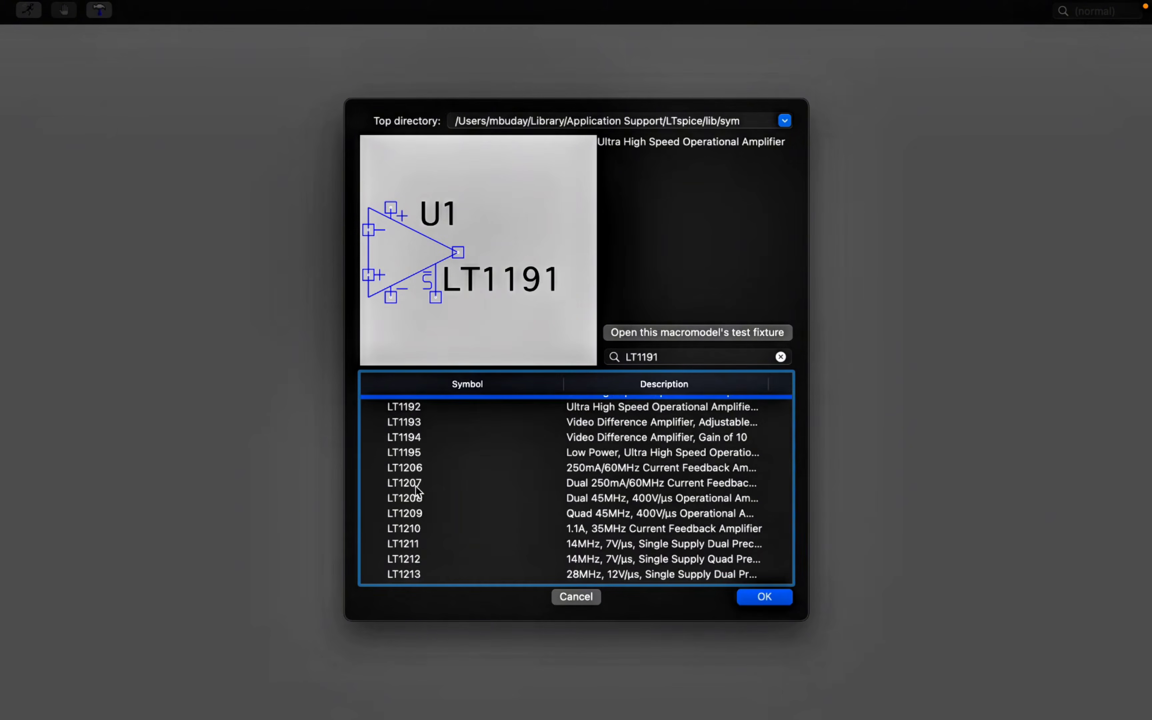
click(405, 546)
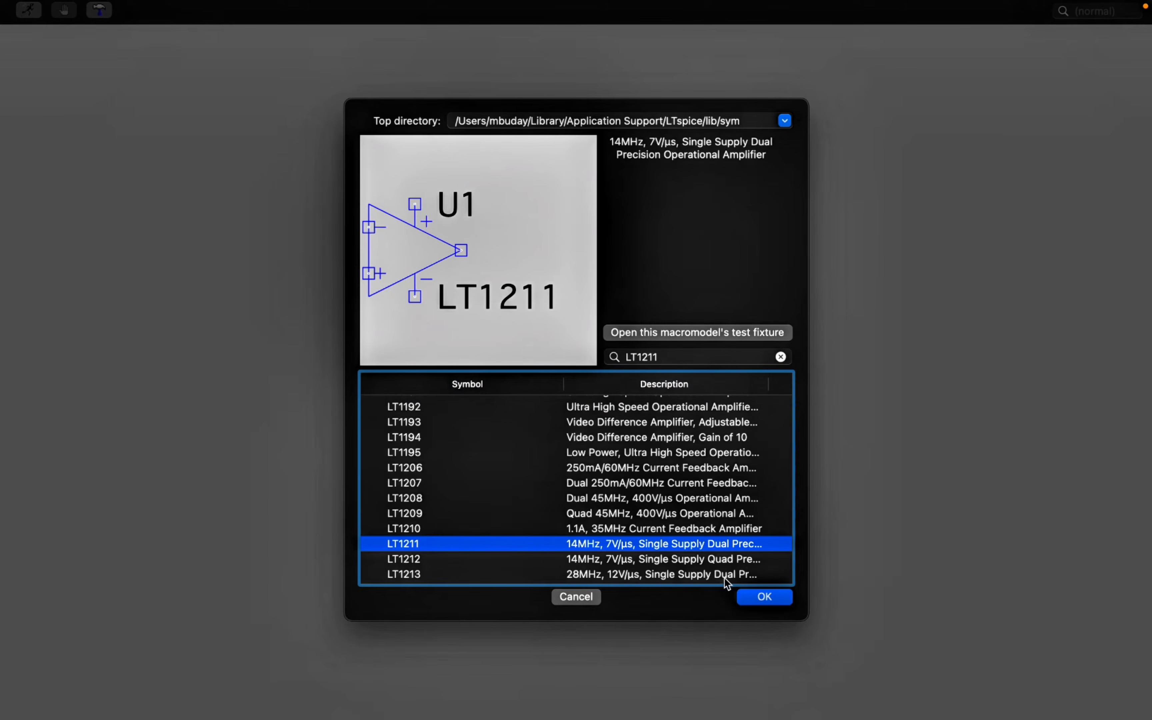
click(761, 602)
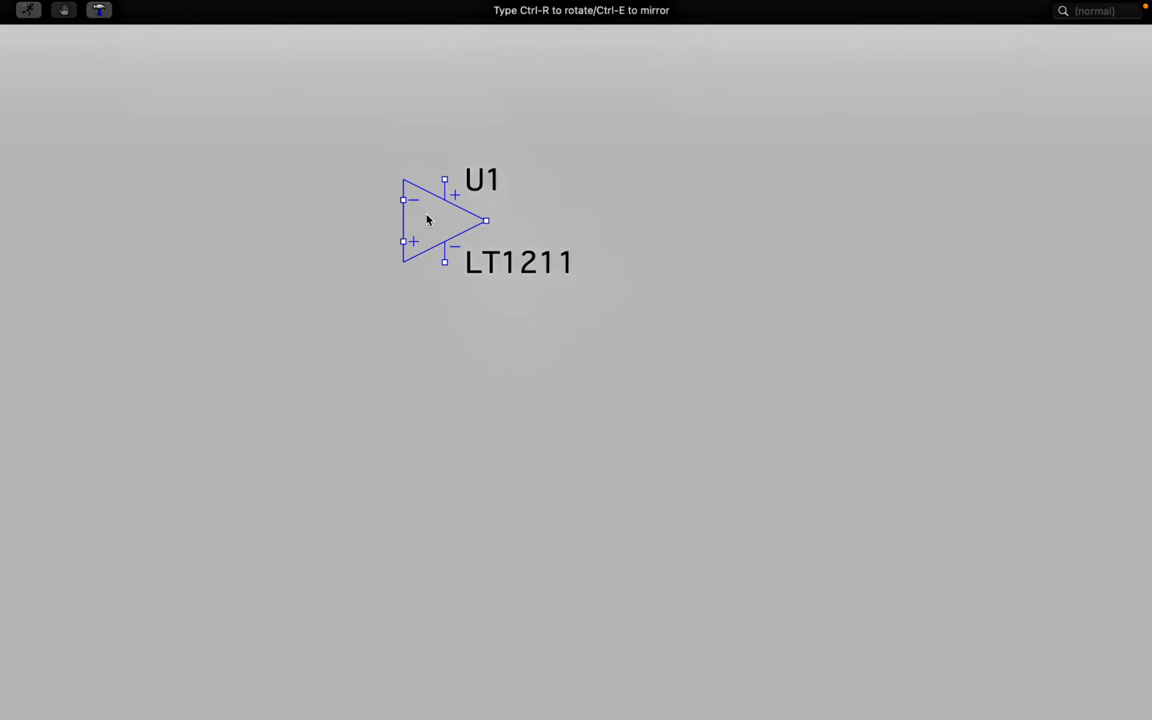
click(402, 210)
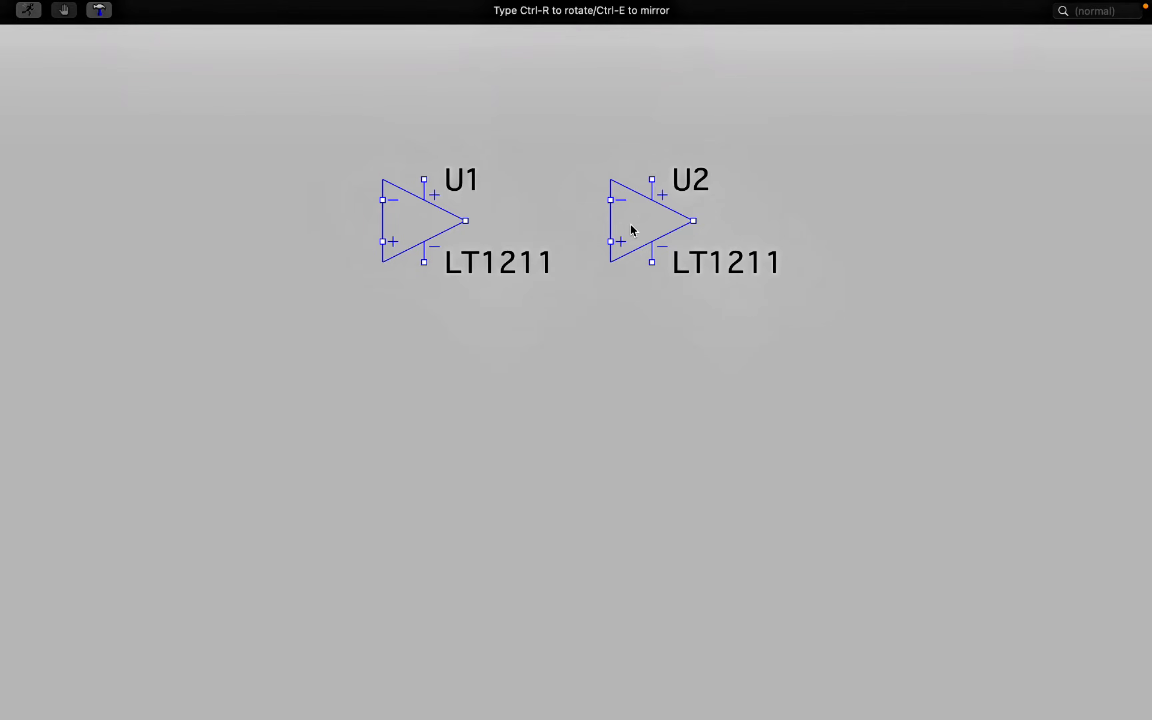
key(Escape)
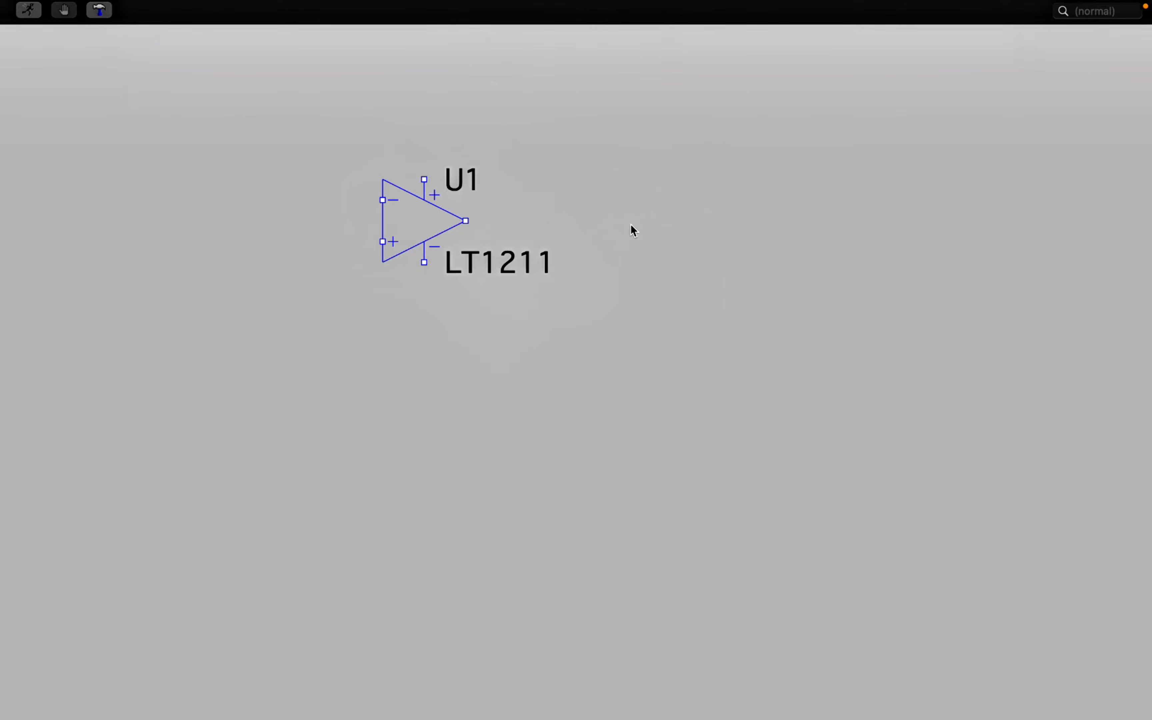
Step: Place two horizontal resistors, R1 above the op-amp and R2 to the left of its inverting input
right_click(678, 196)
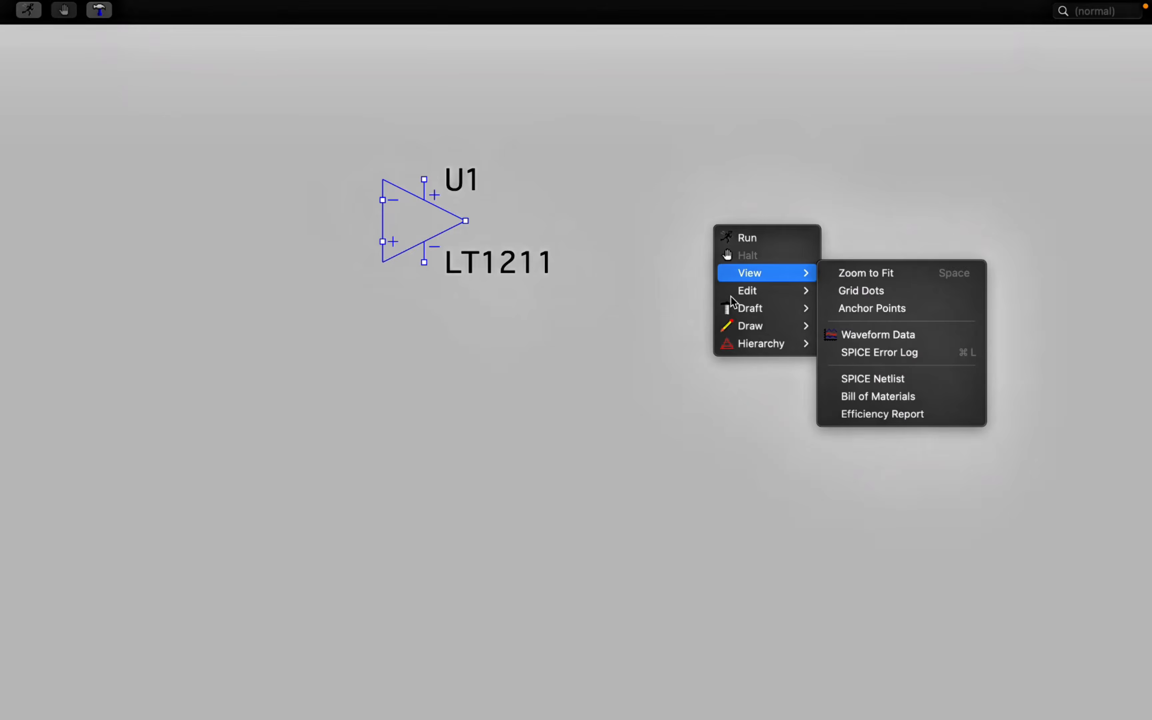
mouse_move(765, 317)
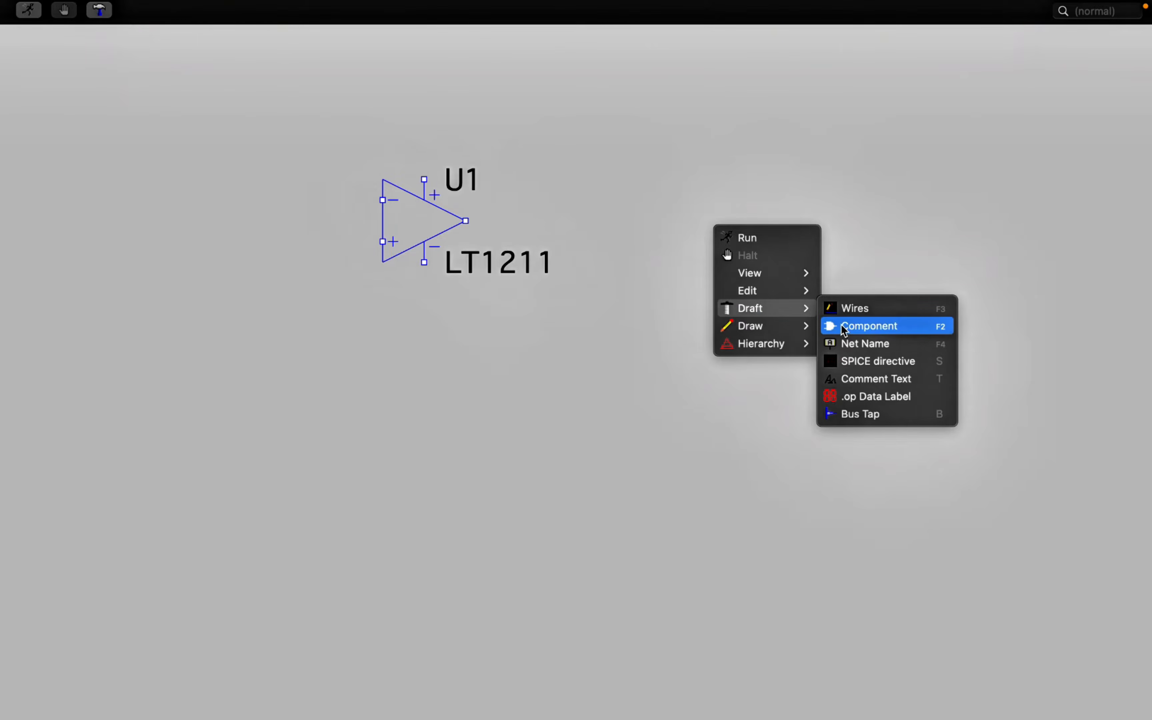
click(853, 328)
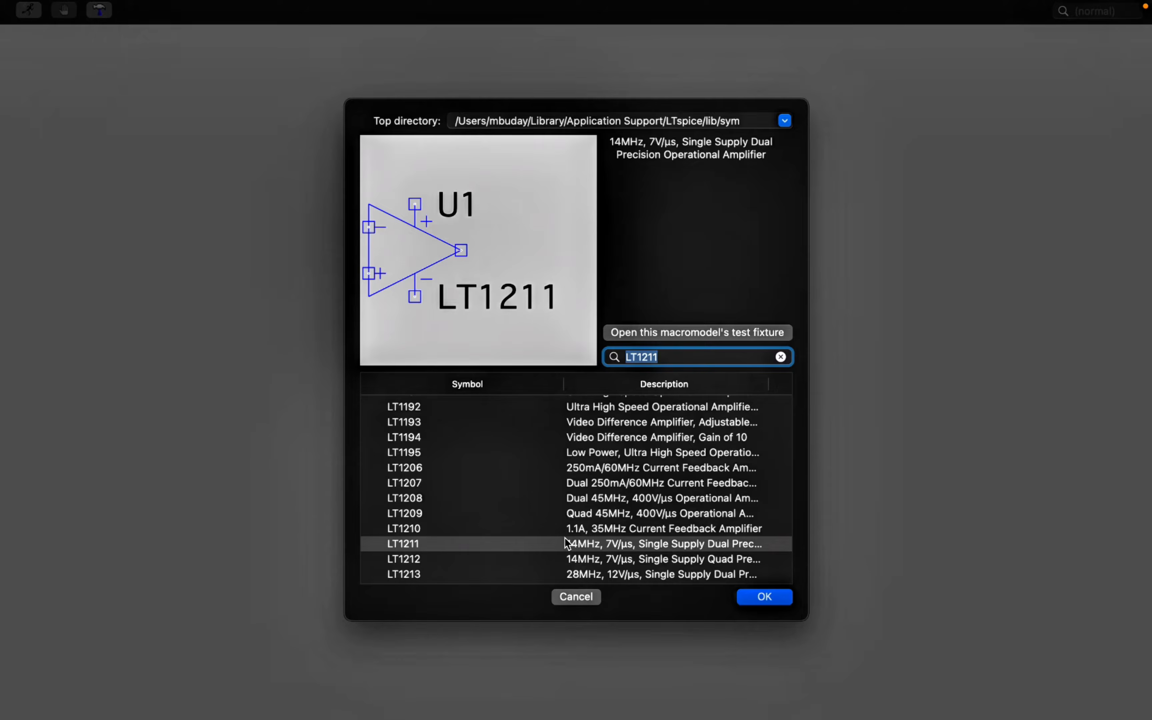
text(re)
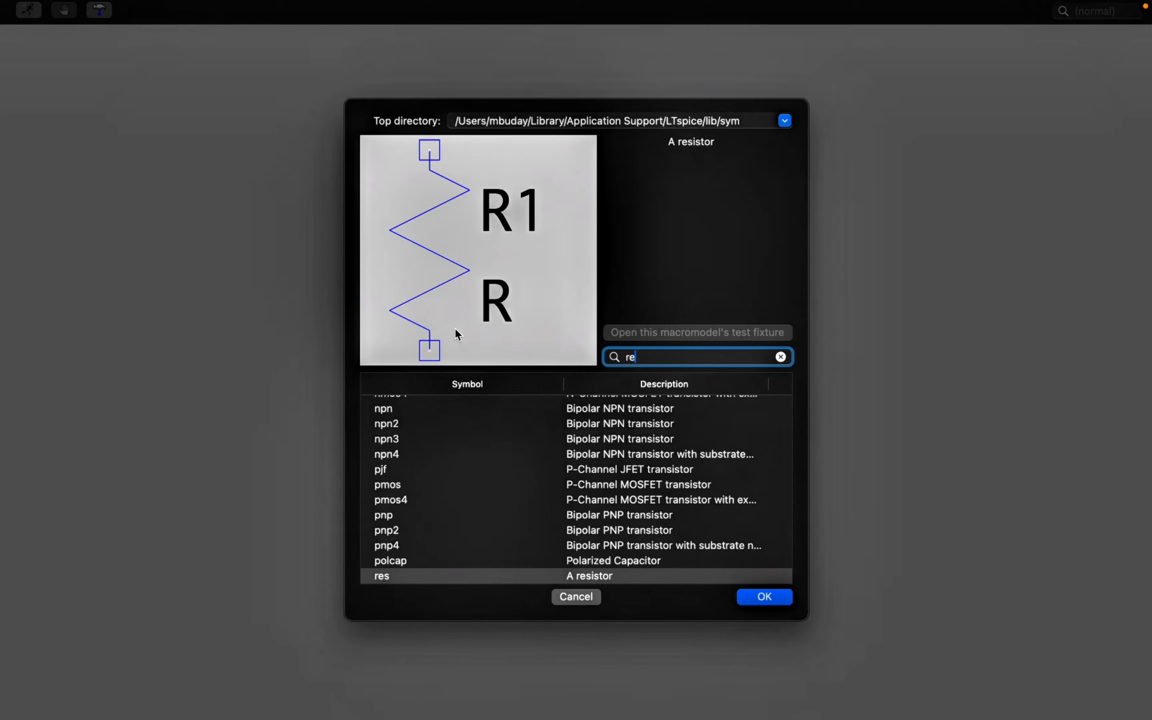
click(765, 597)
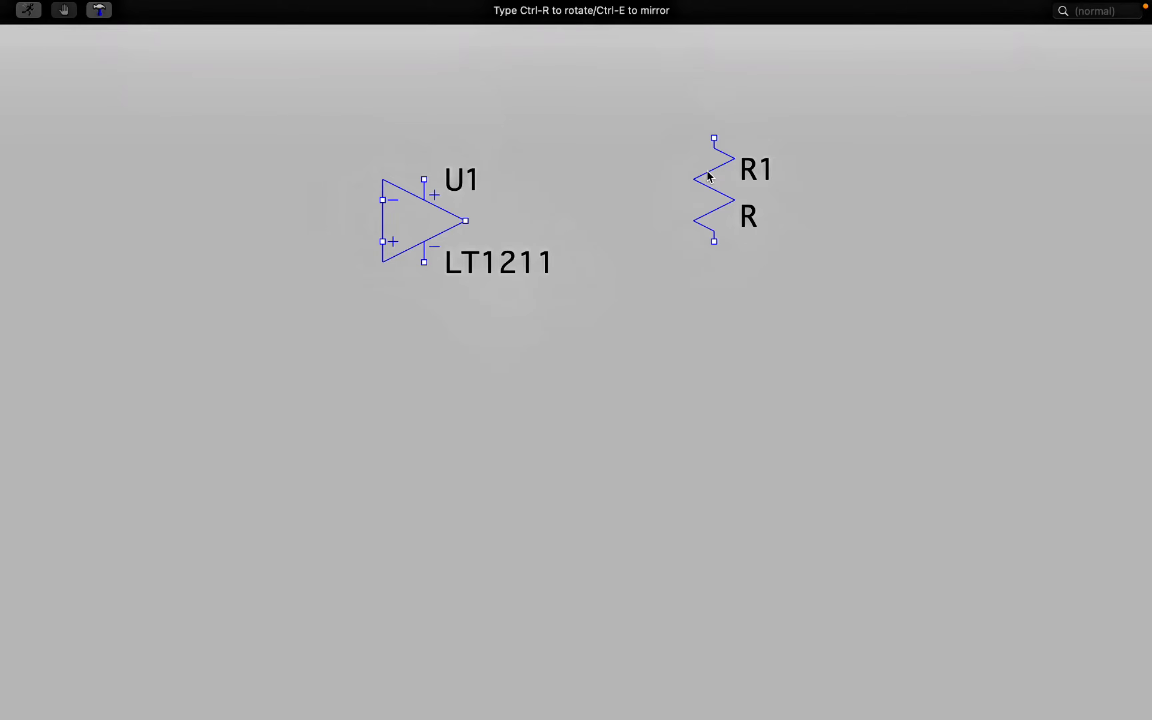
key(ctrl+r)
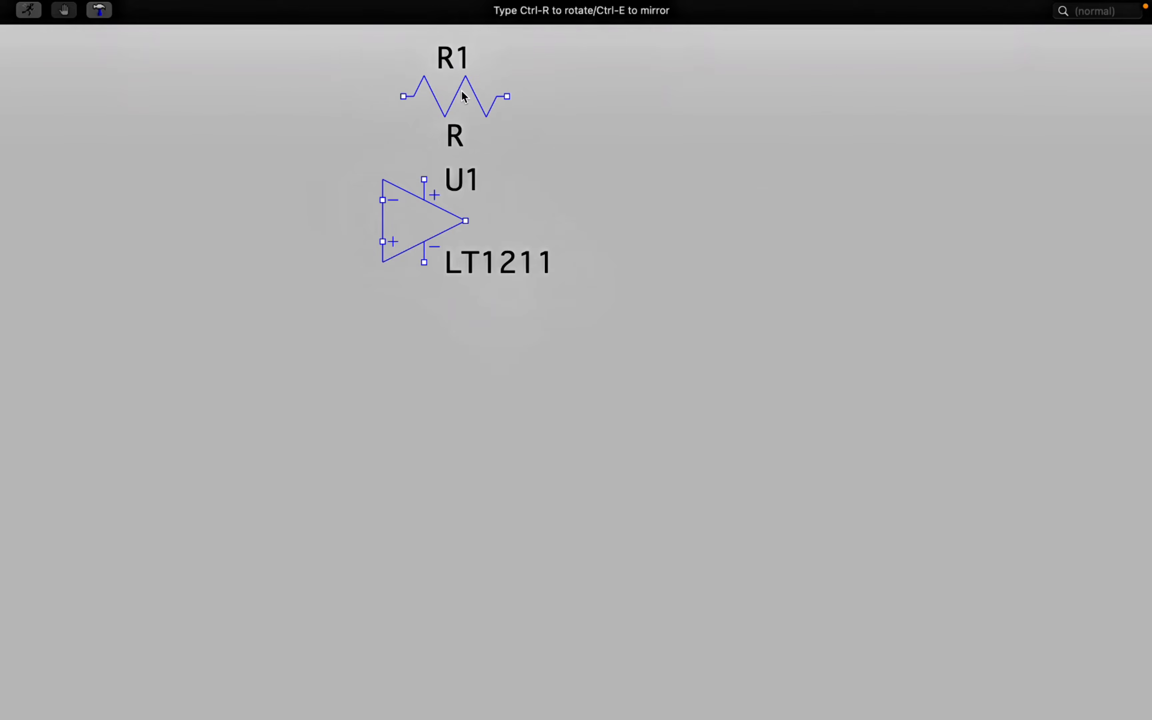
click(465, 95)
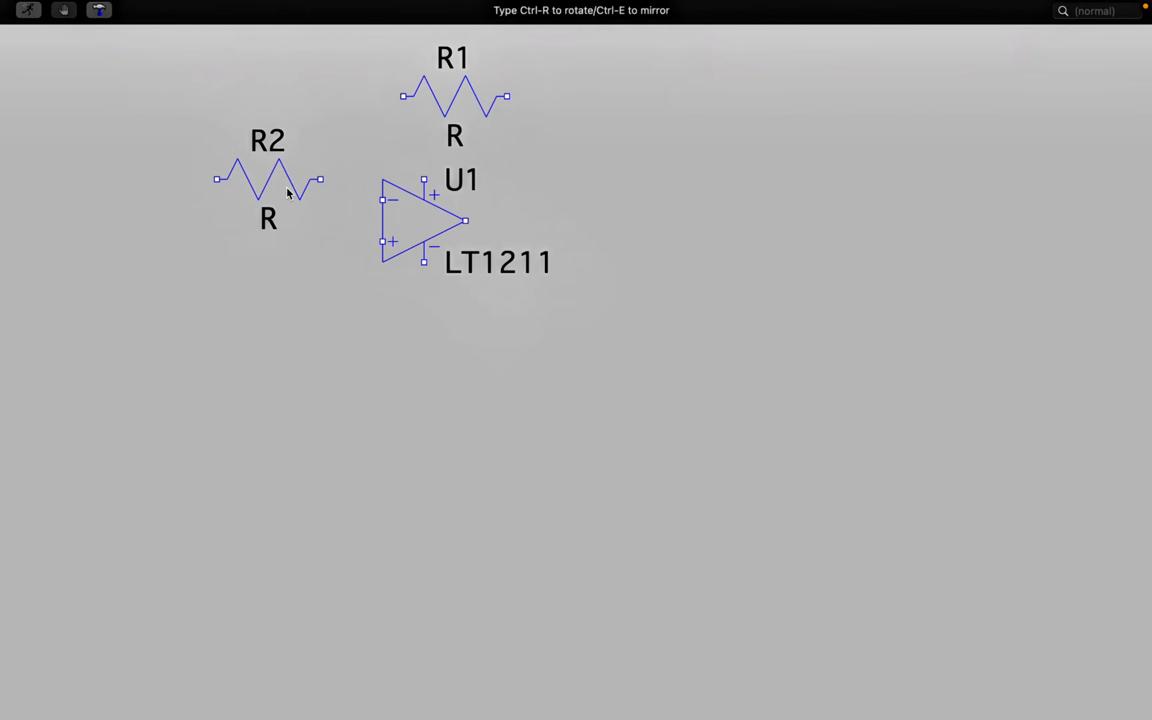
click(268, 197)
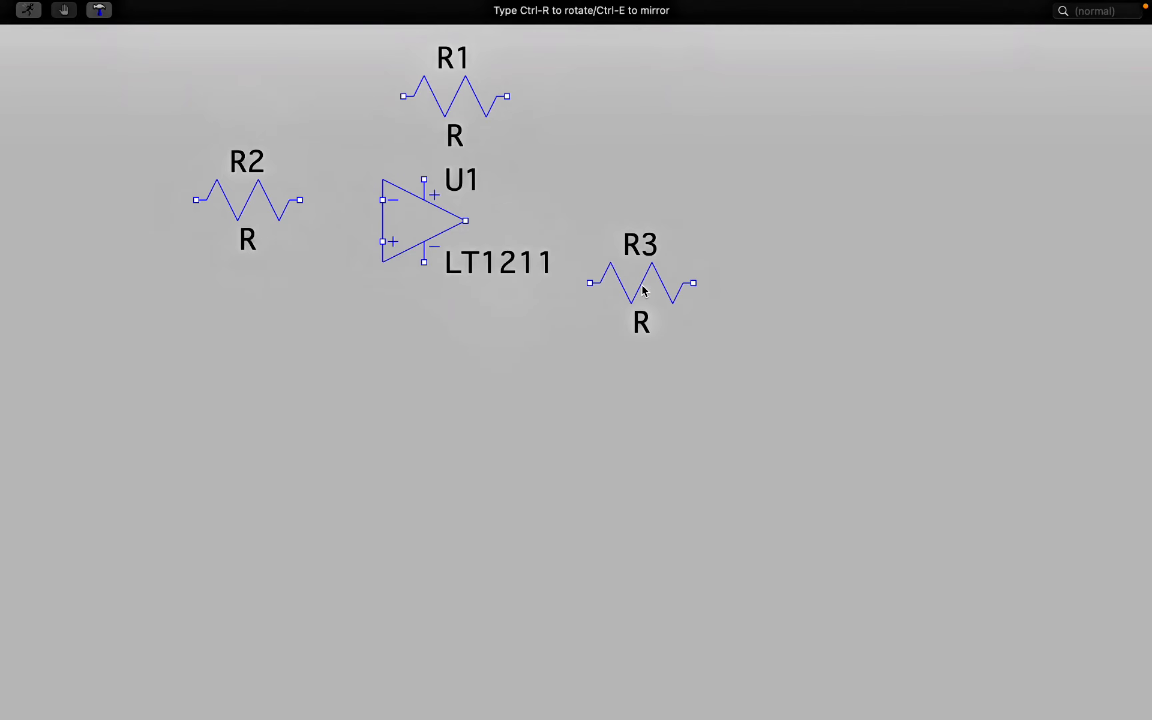
Step: Rotate the third resistor to vertical and place it to the right of the op-amp, below output level
key(ctrl+r)
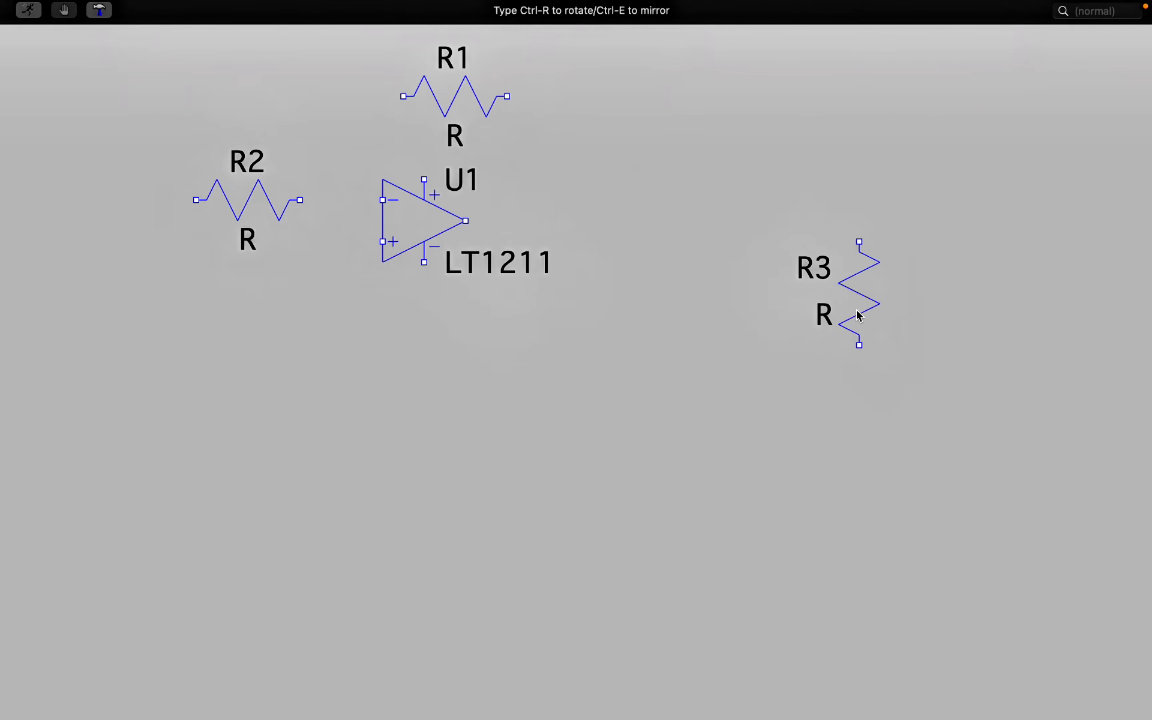
click(643, 299)
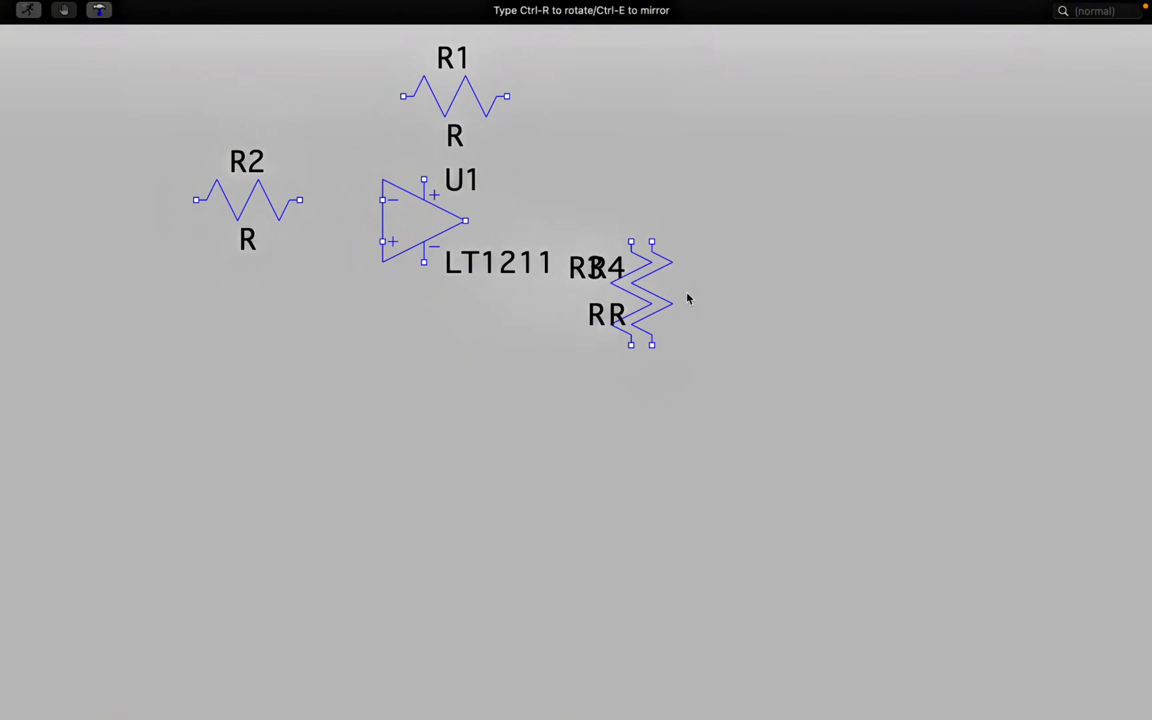
key(Escape)
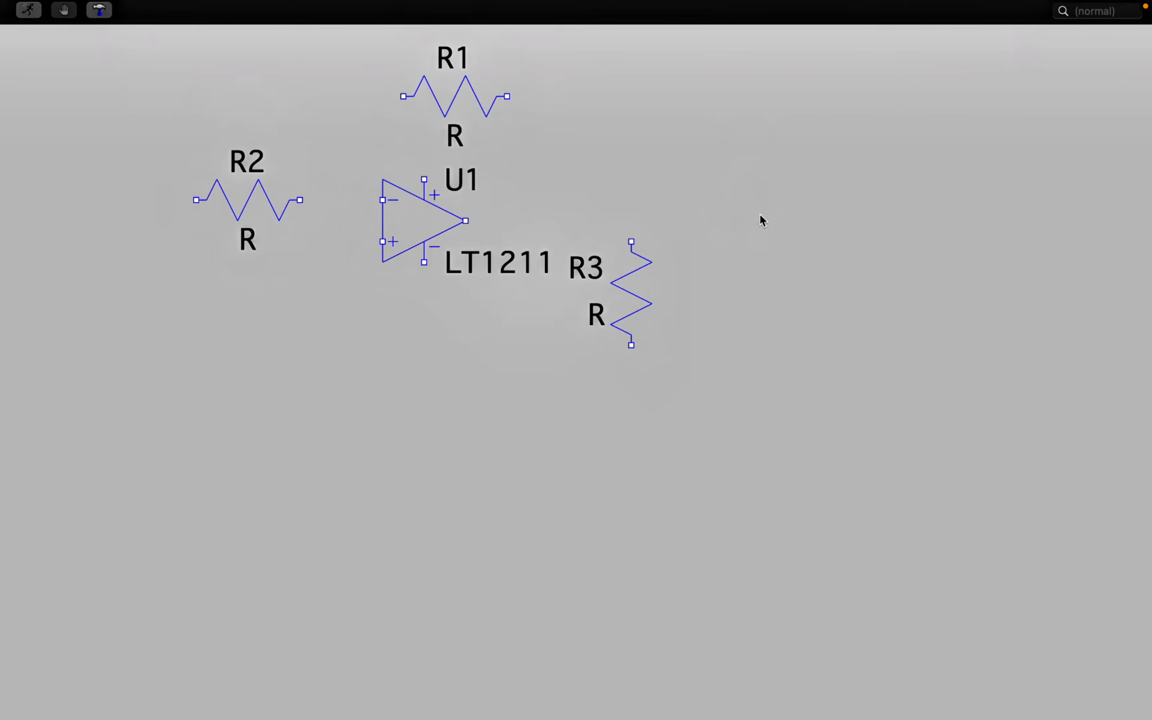
Step: Place three voltage sources: V1 below left of R2, V2 above left of R2, and V3 below the op-amp
right_click(803, 274)
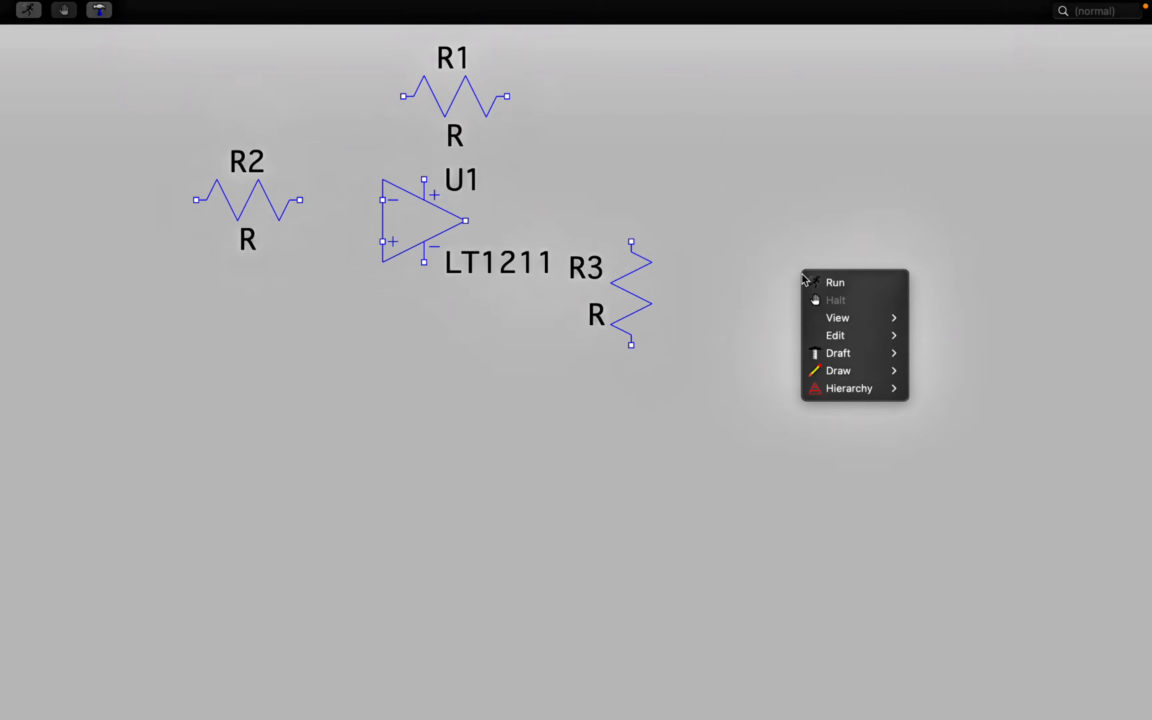
mouse_move(842, 354)
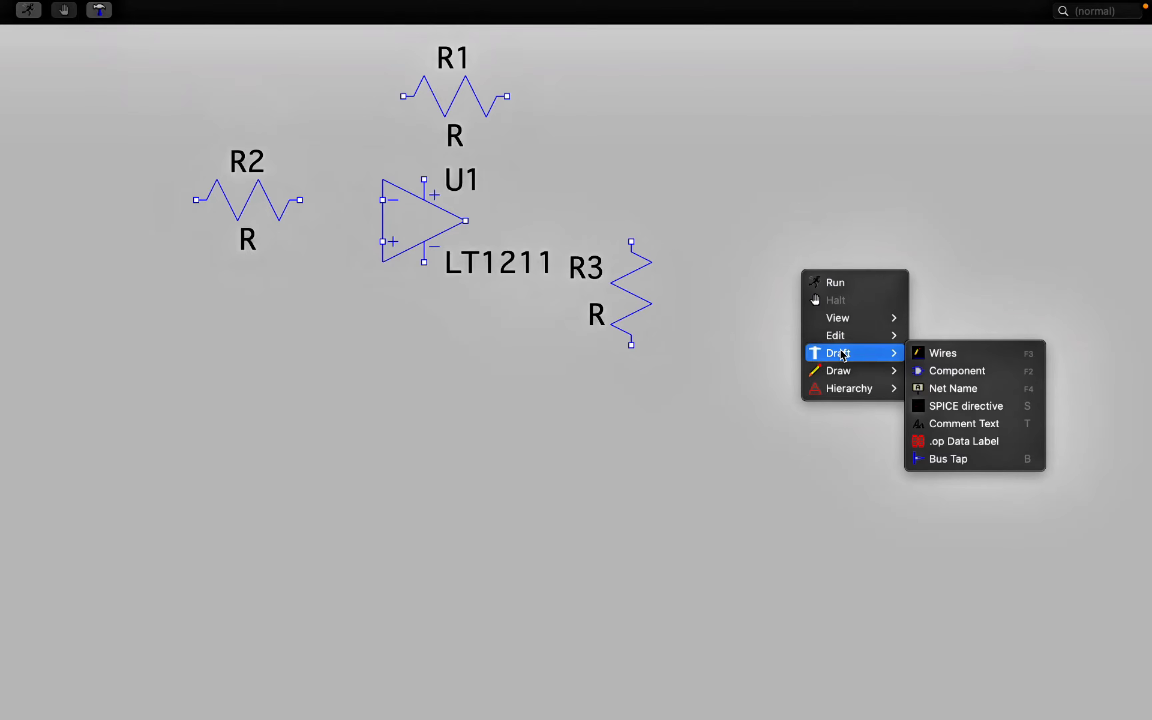
click(956, 372)
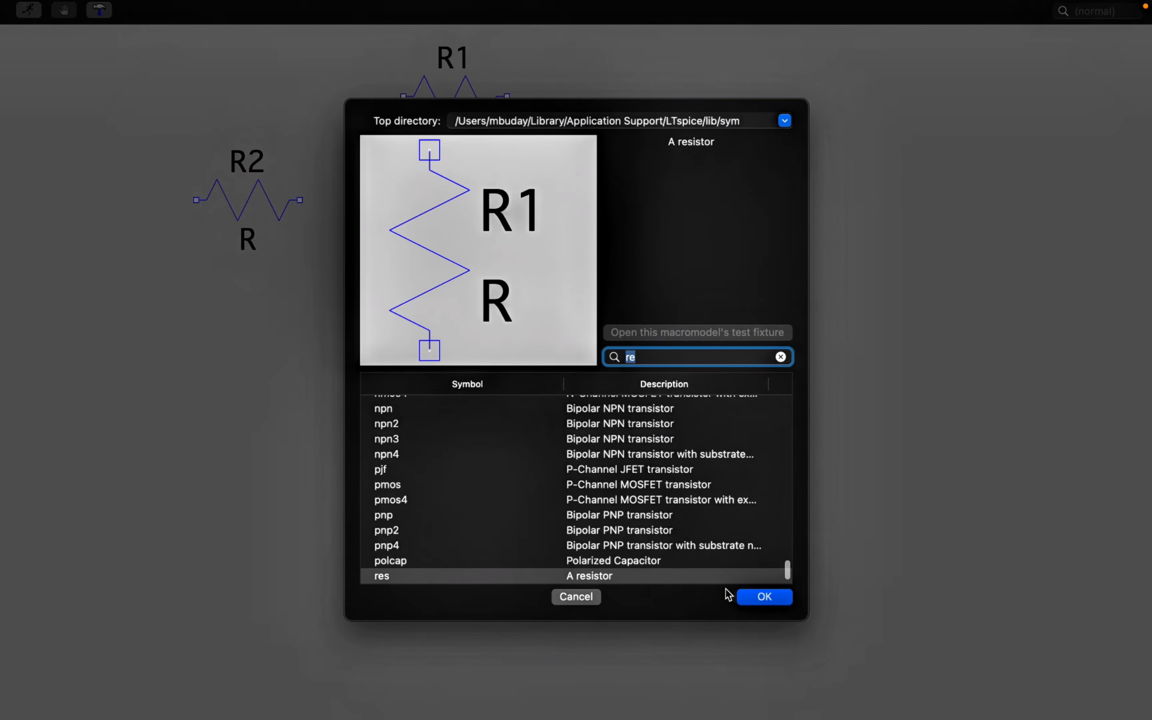
text(vol)
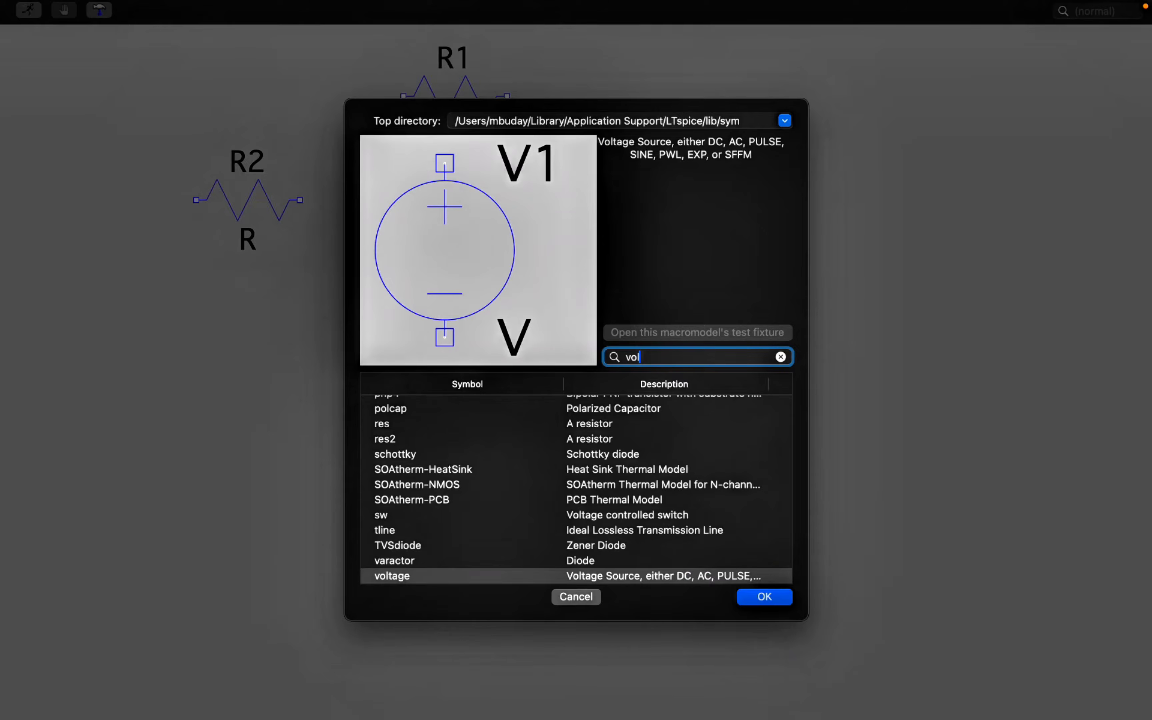
click(765, 597)
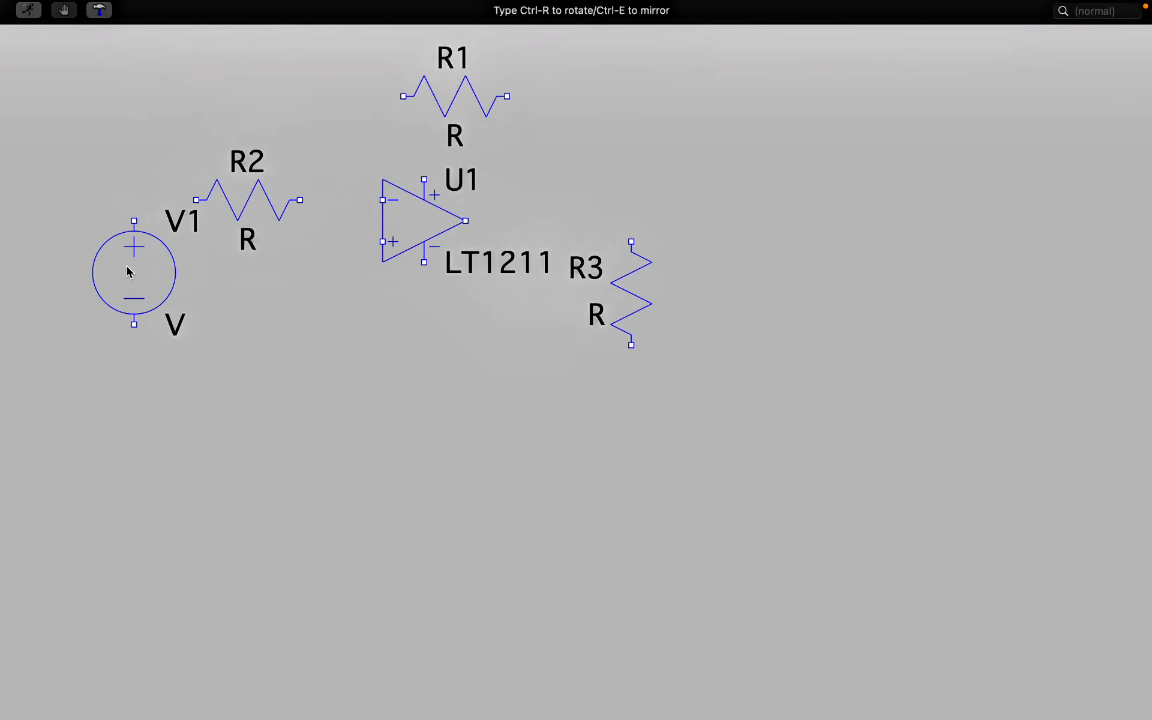
click(109, 262)
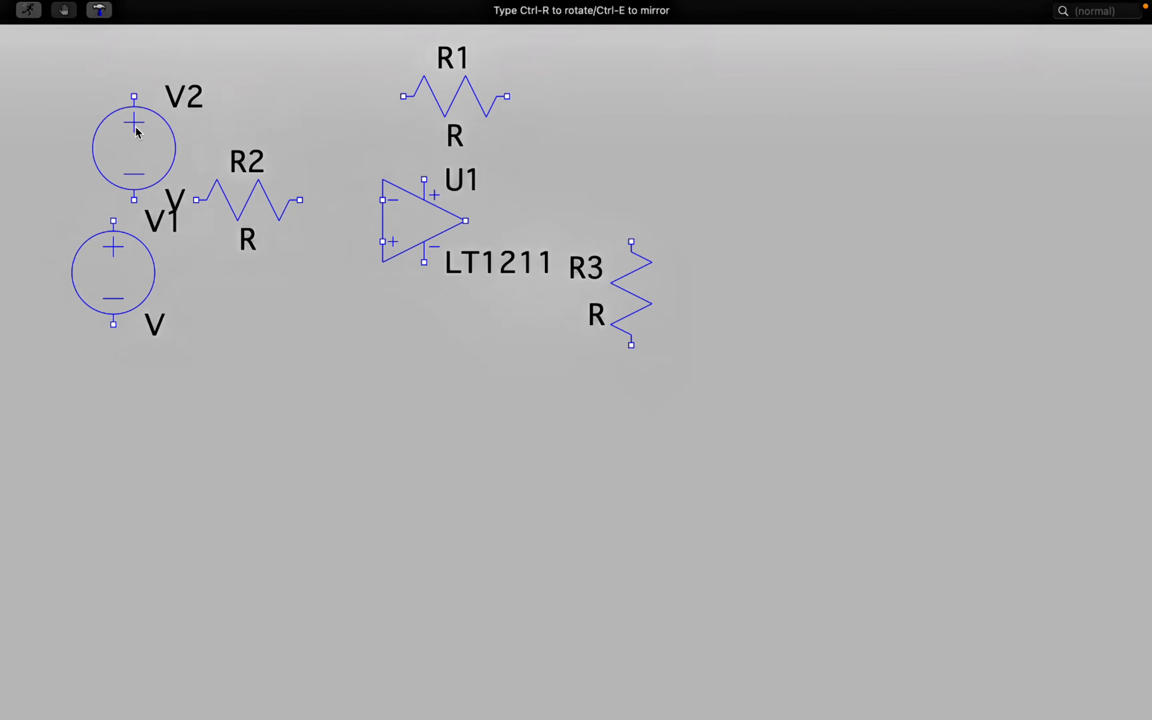
click(132, 94)
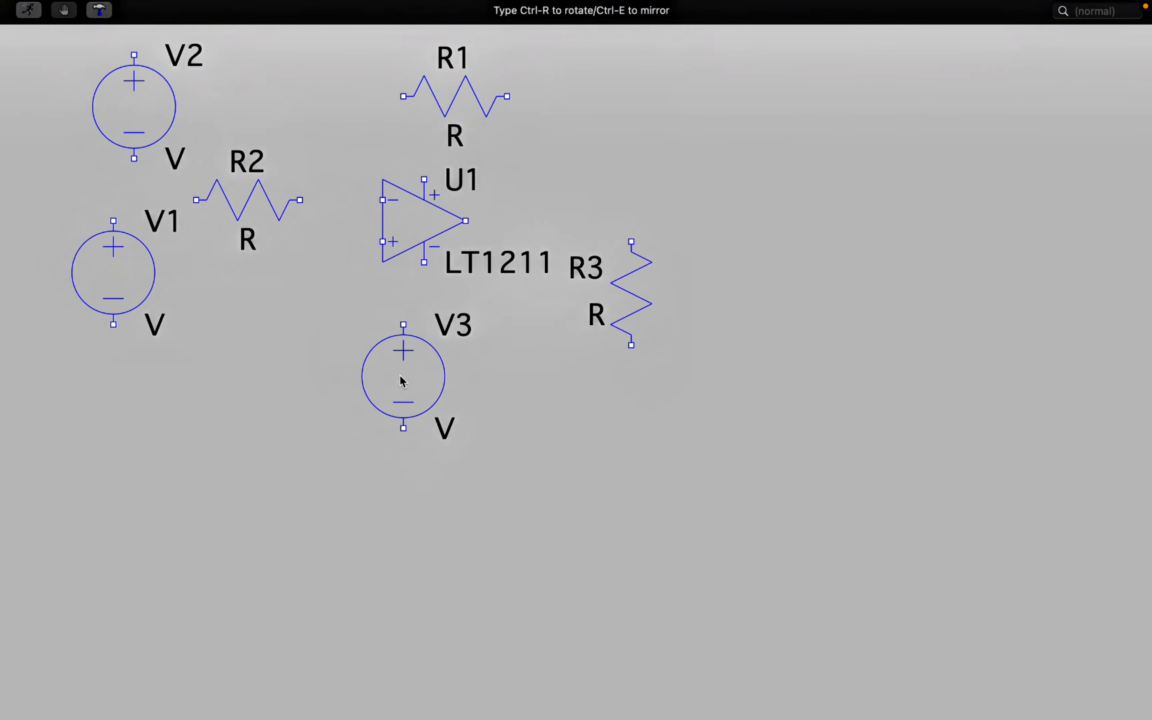
click(404, 379)
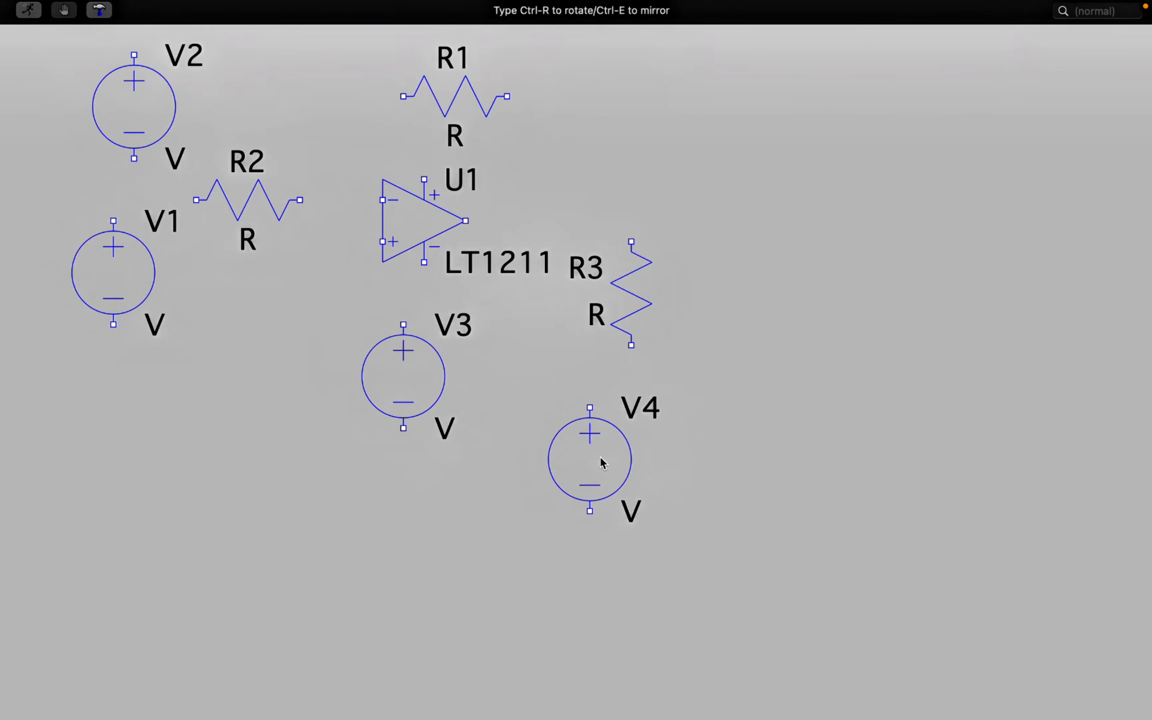
key(Escape)
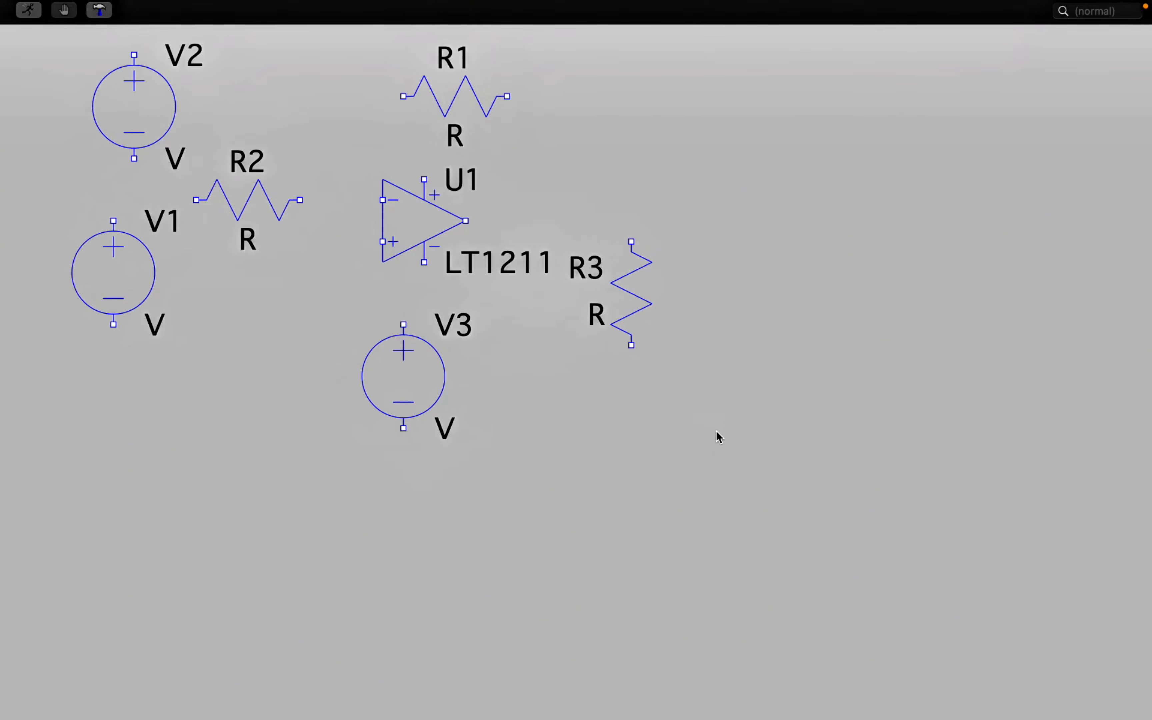
Step: Wire the right end of R2 to the op-amp's inverting input
right_click(716, 460)
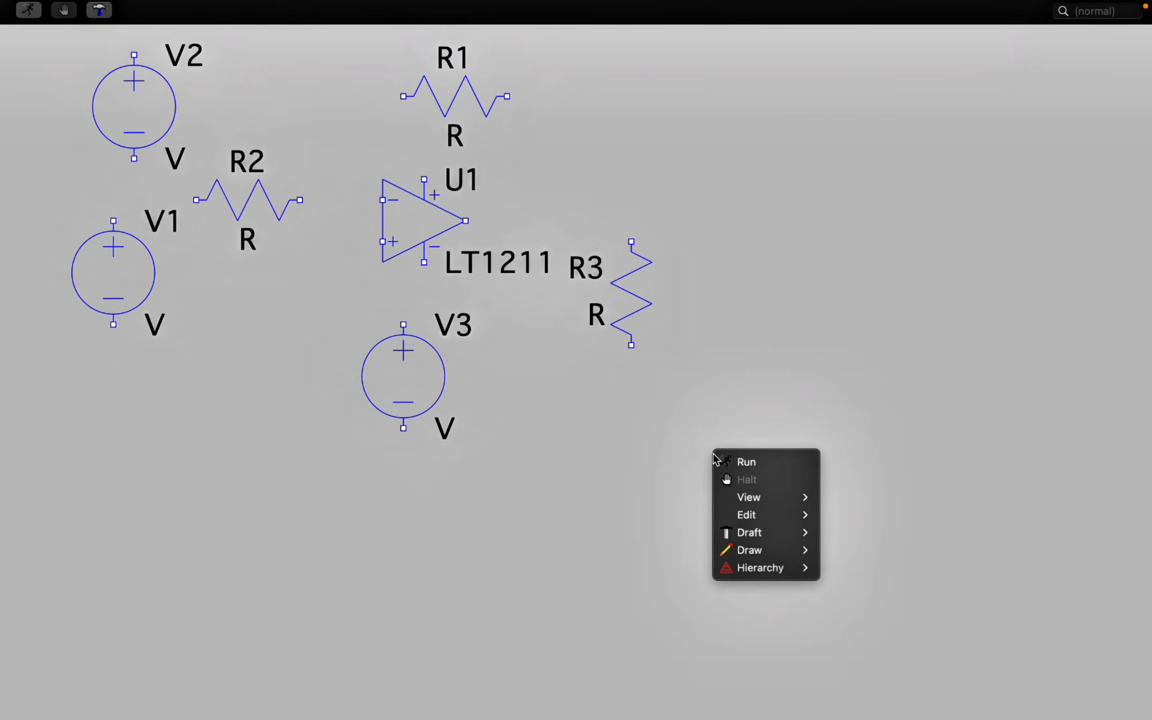
mouse_move(742, 533)
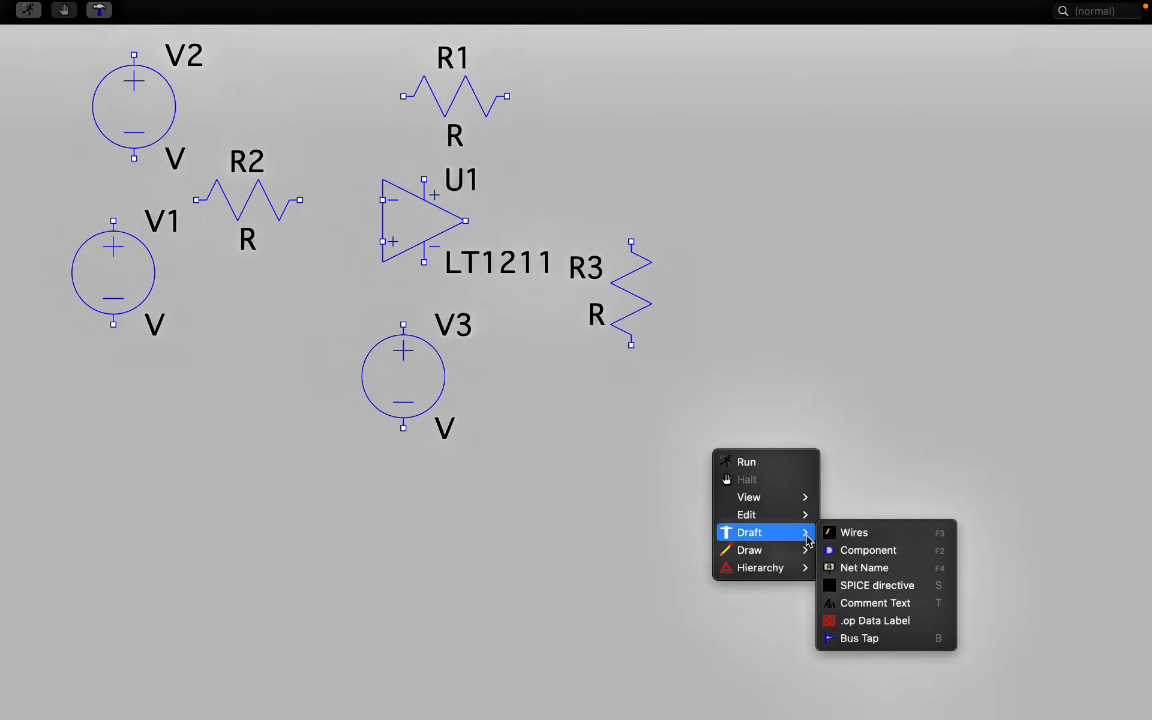
click(852, 532)
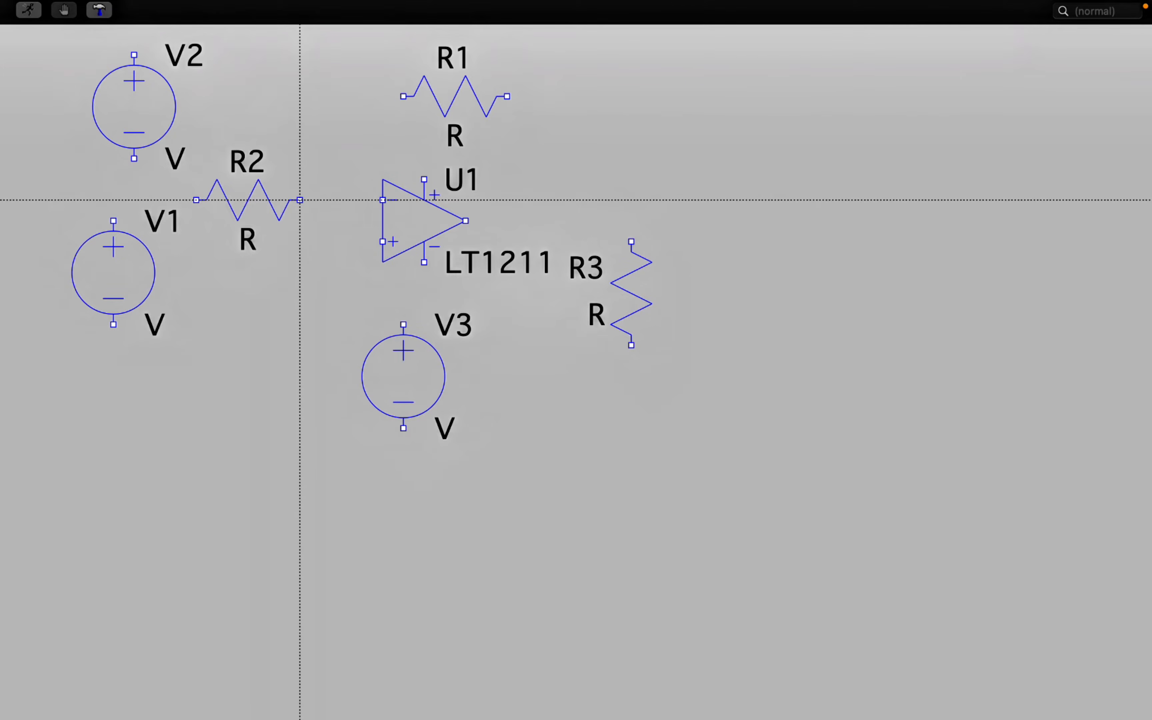
click(299, 200)
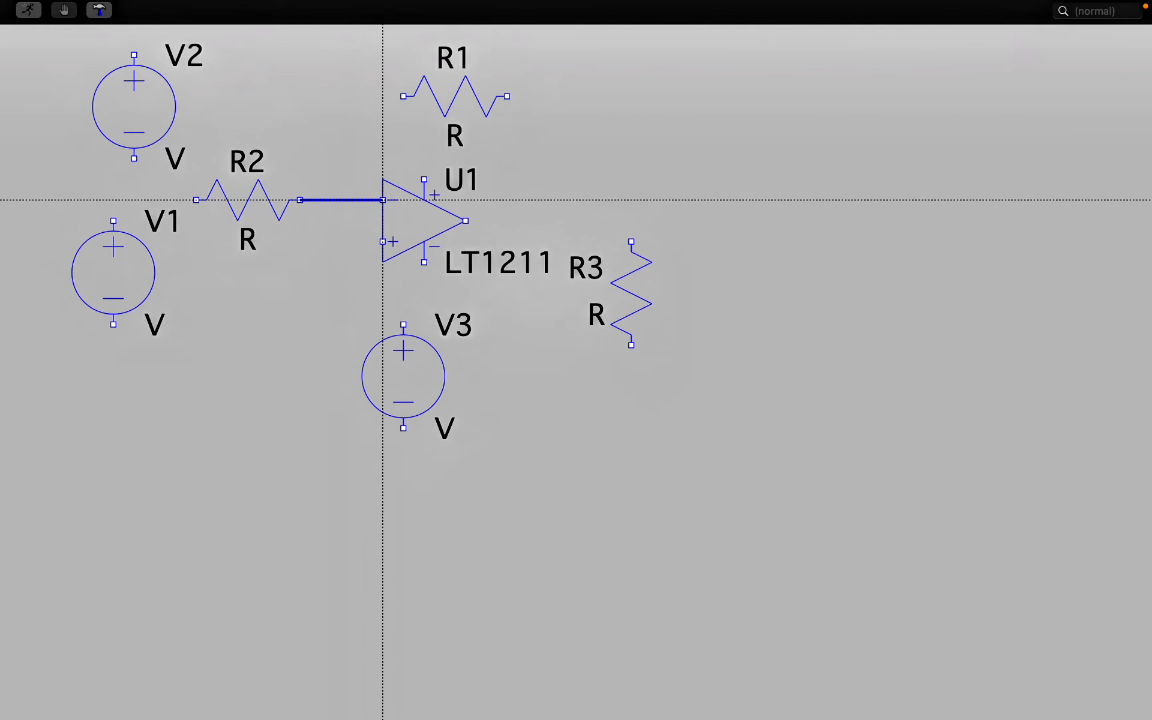
click(382, 200)
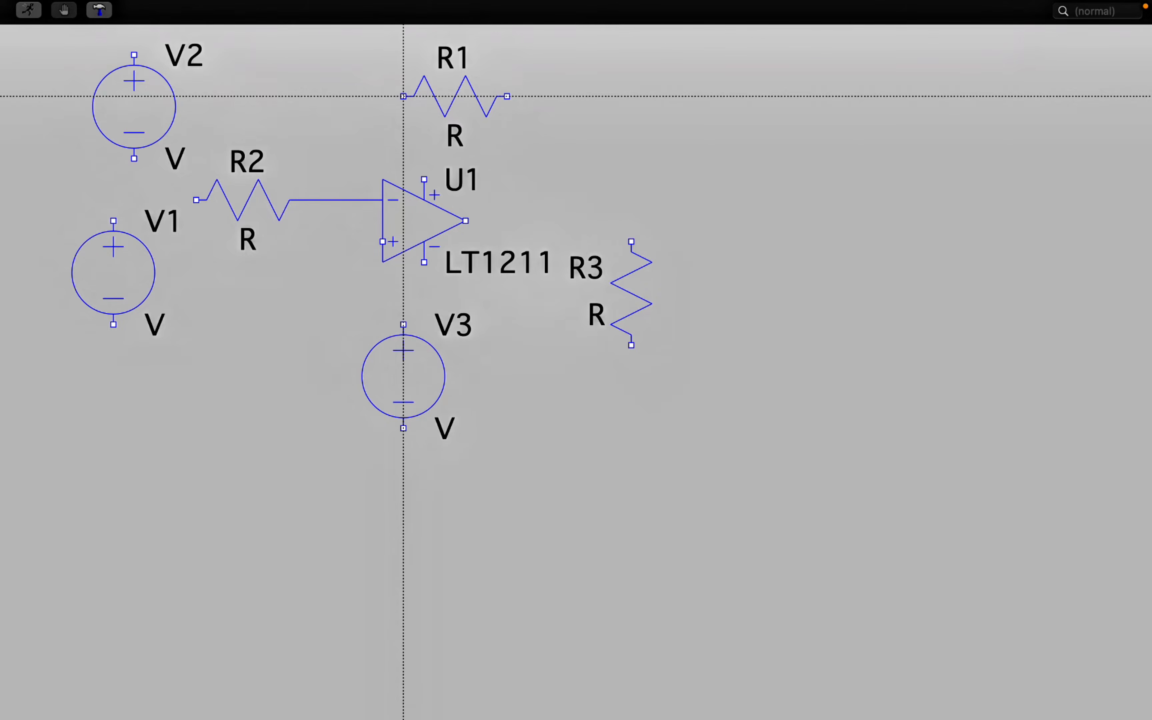
Step: Wire the left end of R1 down to the connection between R2 and the inverting input
click(403, 96)
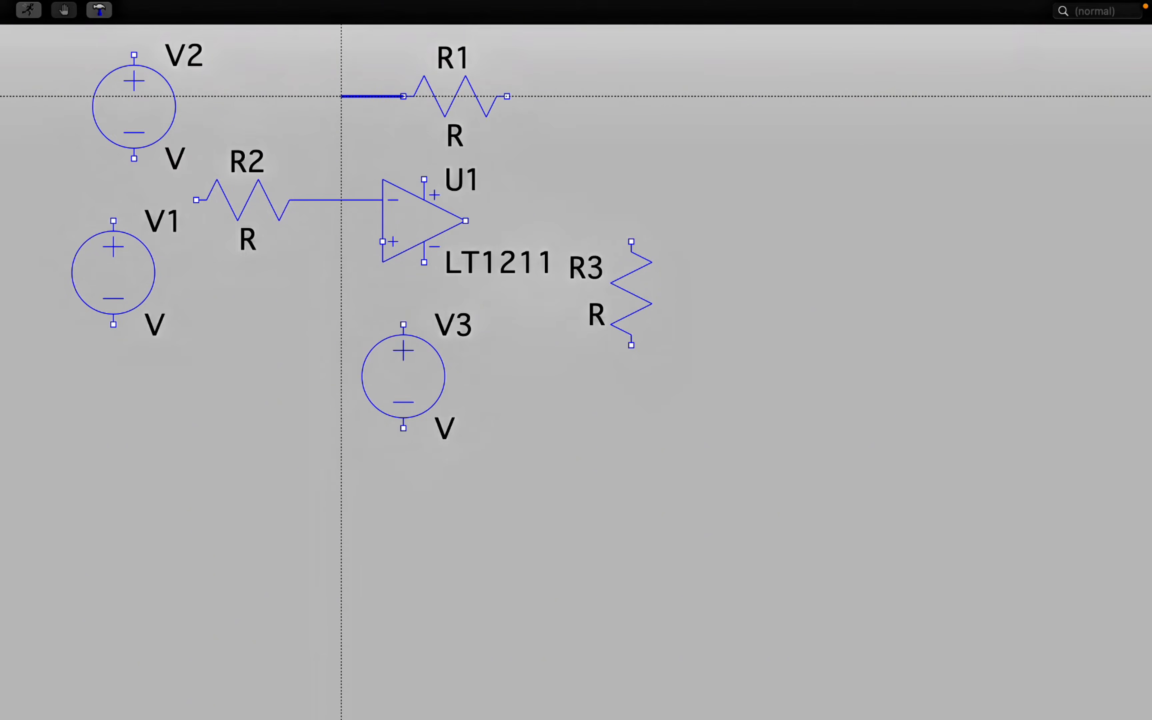
click(341, 96)
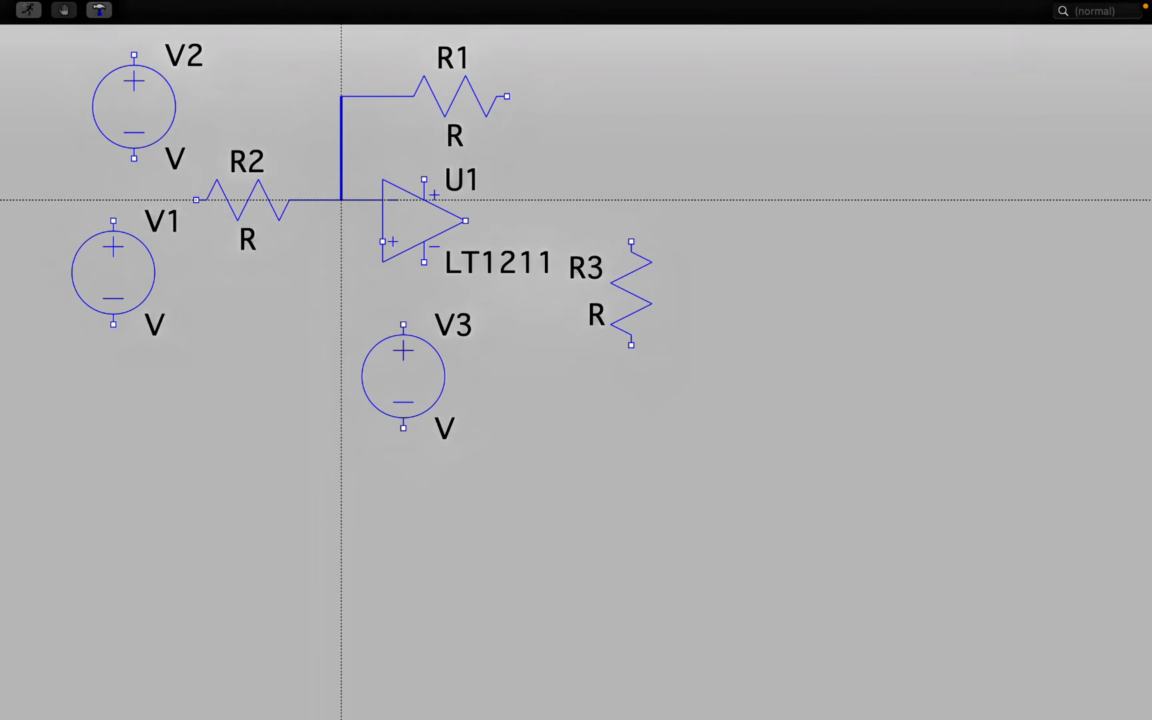
click(341, 200)
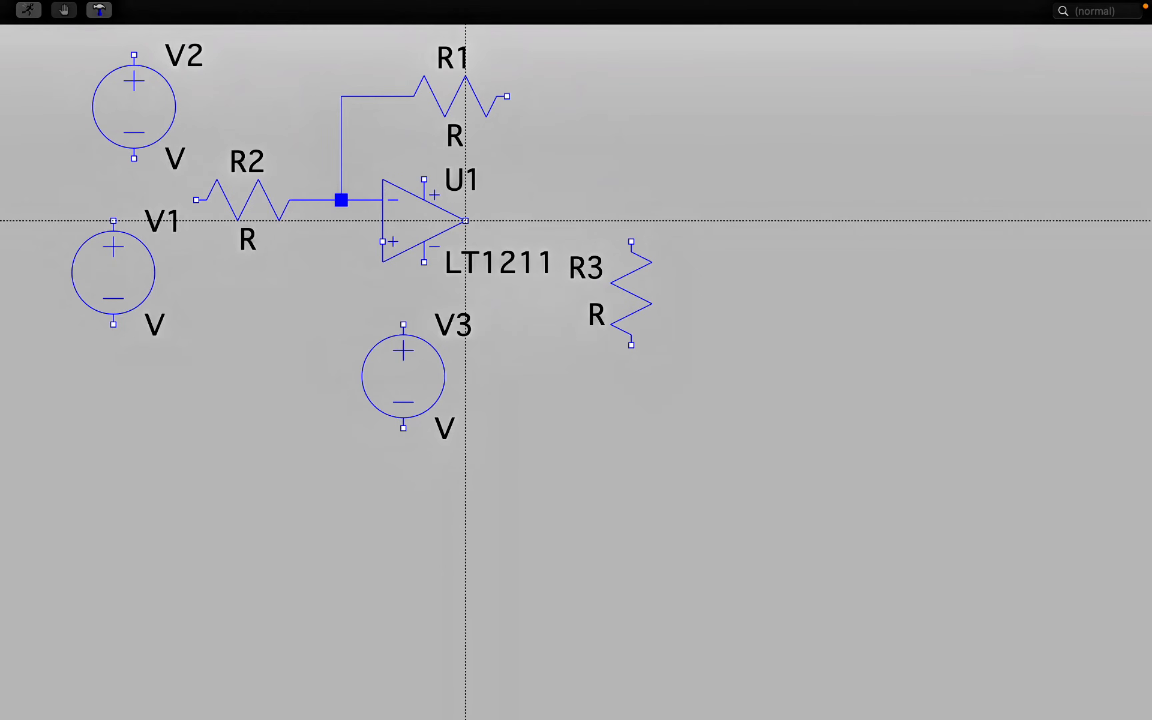
Step: Draw a horizontal wire from the op-amp's output to just past the top of R3
click(466, 221)
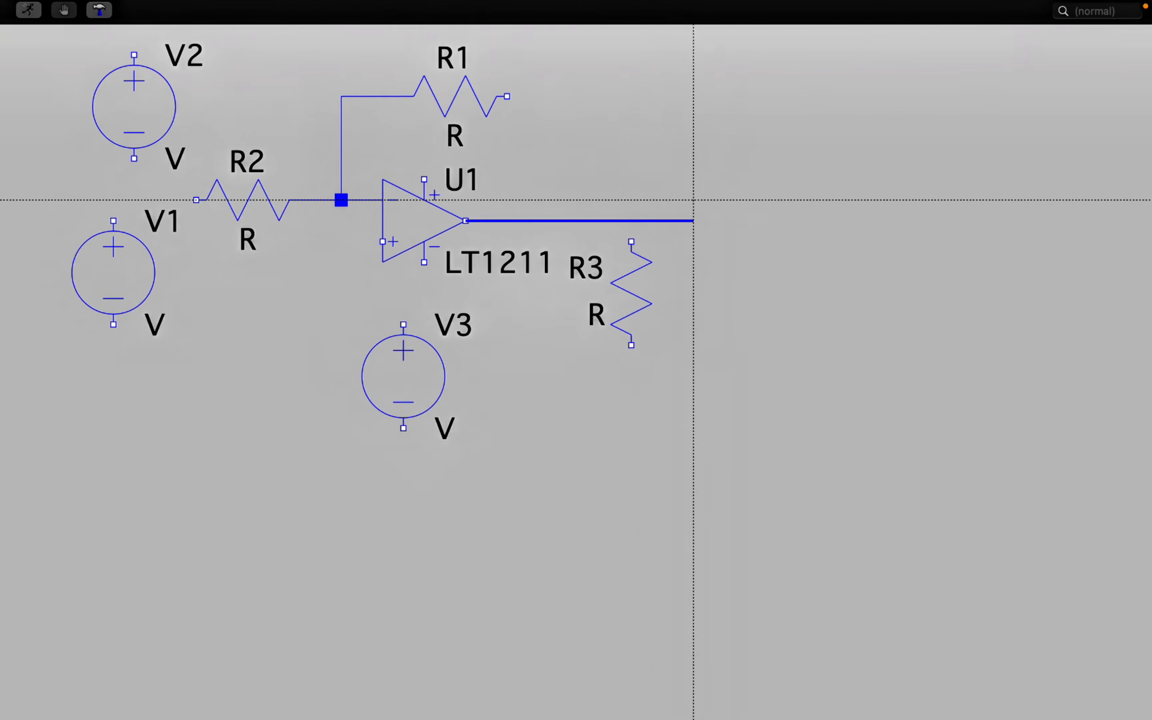
click(672, 221)
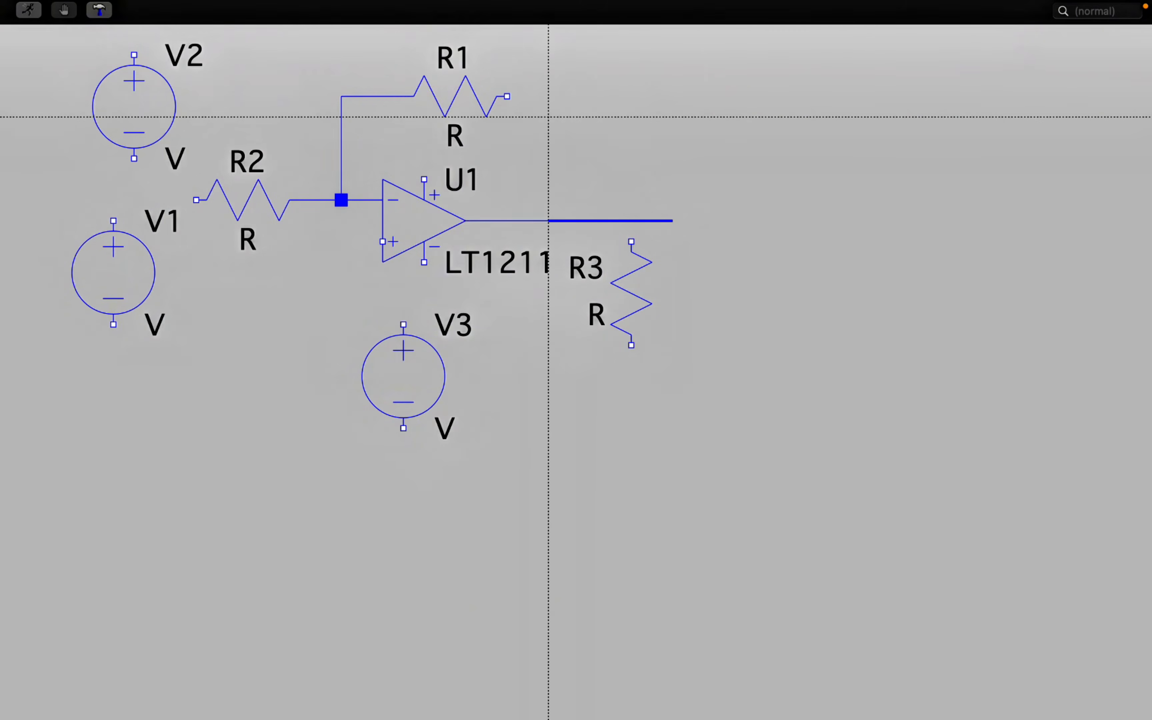
right_click(633, 220)
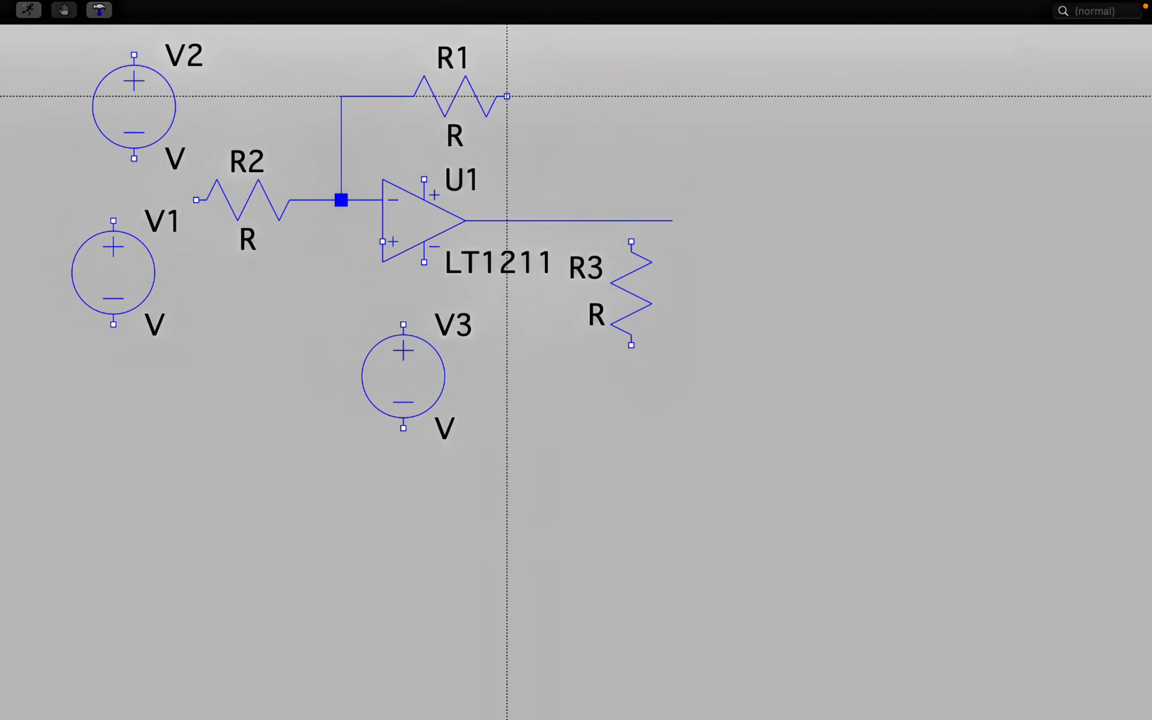
Step: Wire the free end of R1 across and down to the output wire, continuing to the top of R3
click(507, 97)
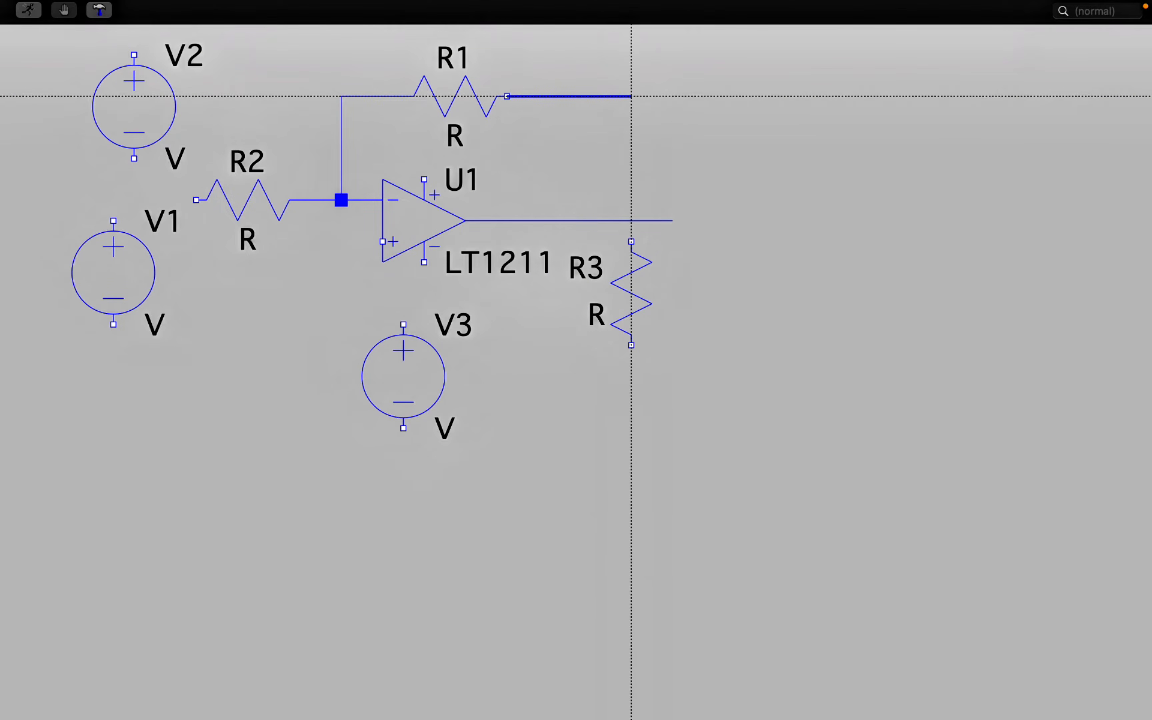
click(631, 96)
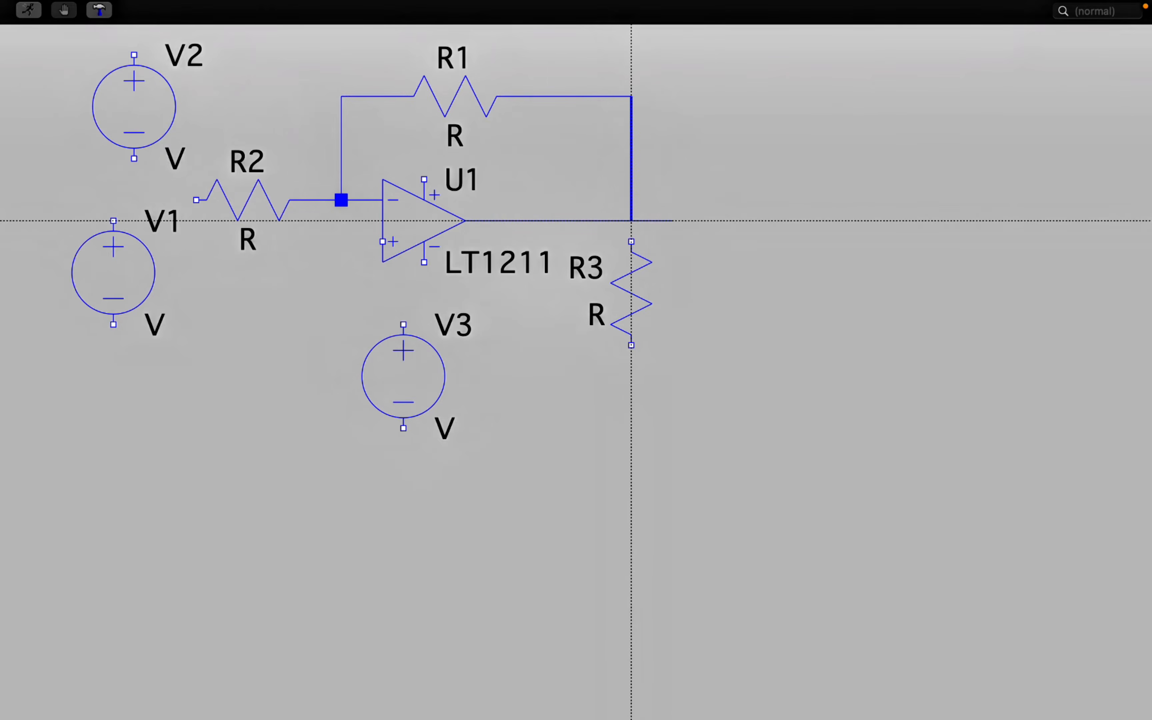
click(631, 221)
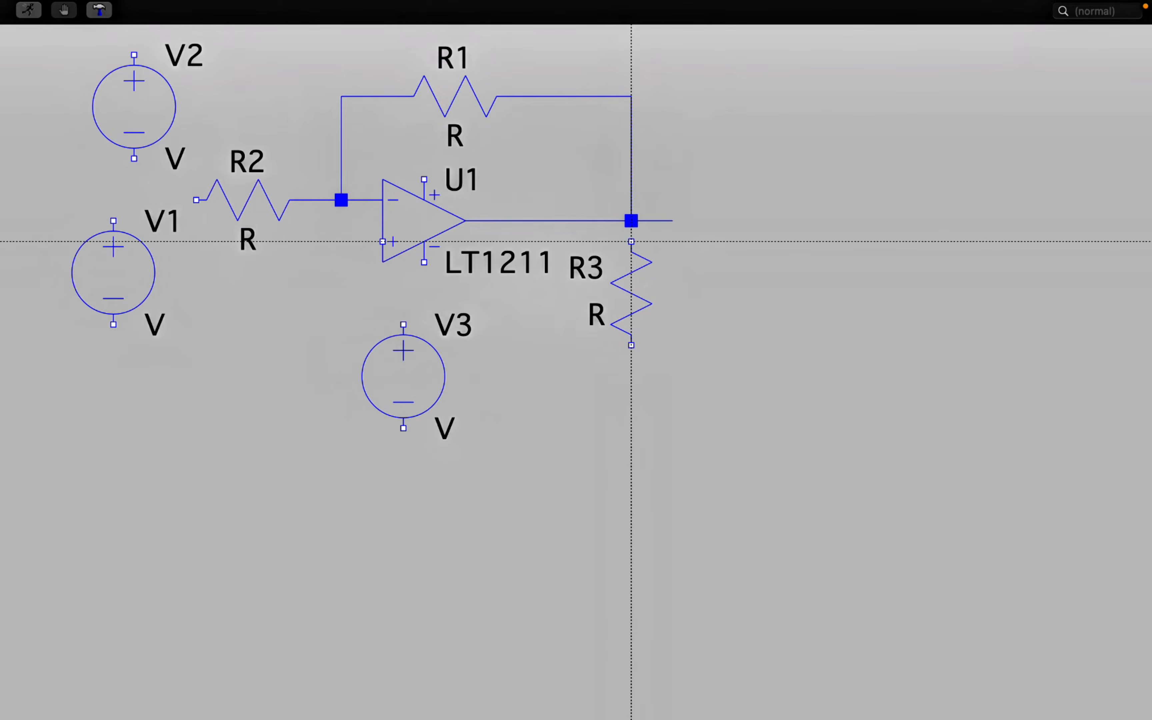
click(631, 242)
Step: Wire V1's positive terminal to the free end of R2, and the op-amp's negative supply pin to V3's positive terminal
click(113, 221)
click(196, 200)
click(424, 262)
click(404, 303)
click(403, 324)
Step: Wire the op-amp's positive supply pin to V2's positive terminal, and draw a short wire out and down from the non-inverting input
click(424, 179)
click(279, 137)
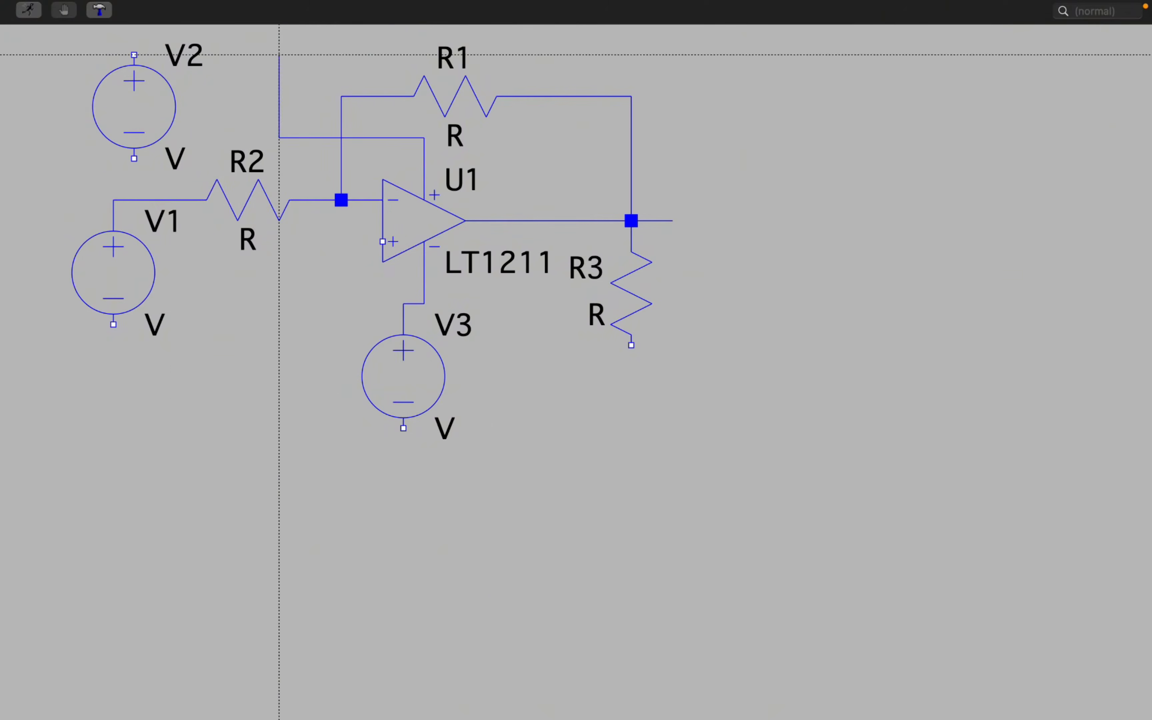
click(134, 54)
click(382, 241)
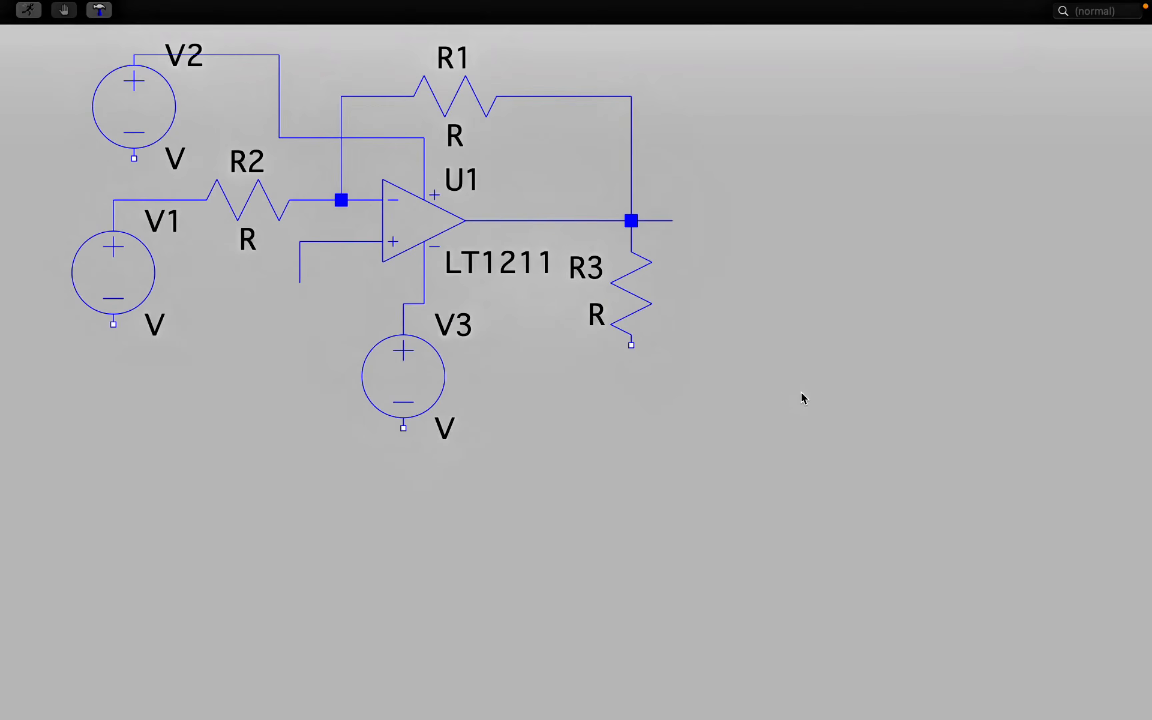
Step: Place GND symbols at the lower ends of R3, V3, V2, V1 and the non-inverting input wire
right_click(803, 398)
mouse_move(829, 471)
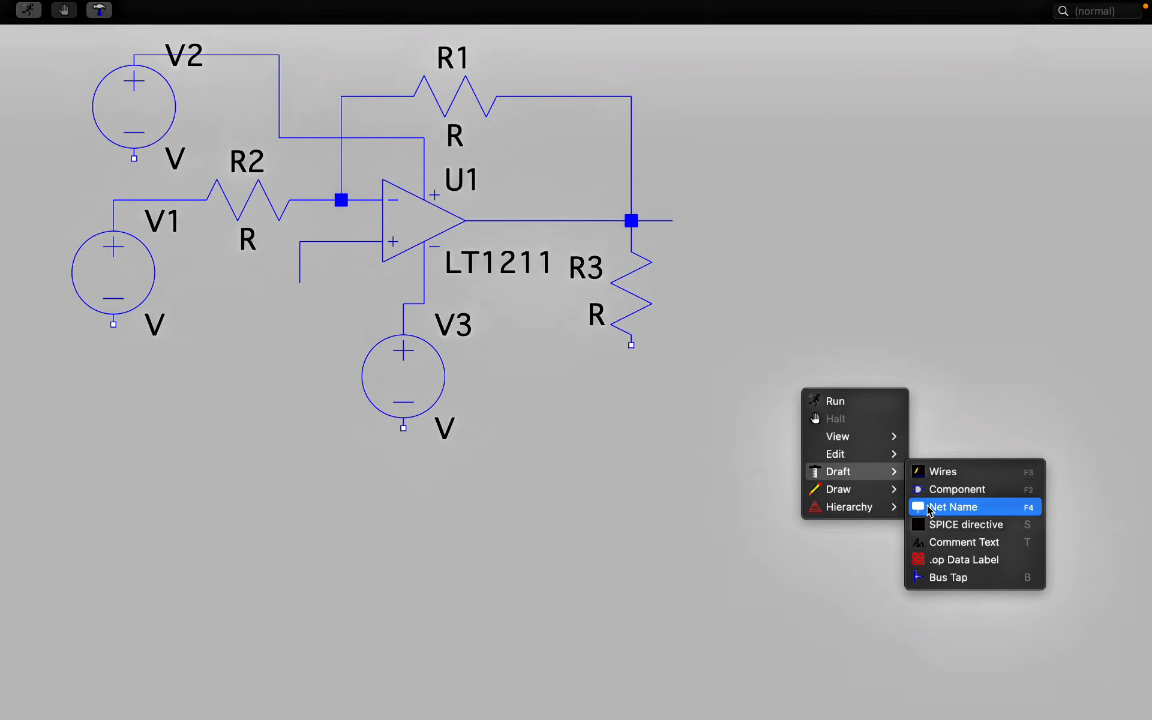
click(934, 511)
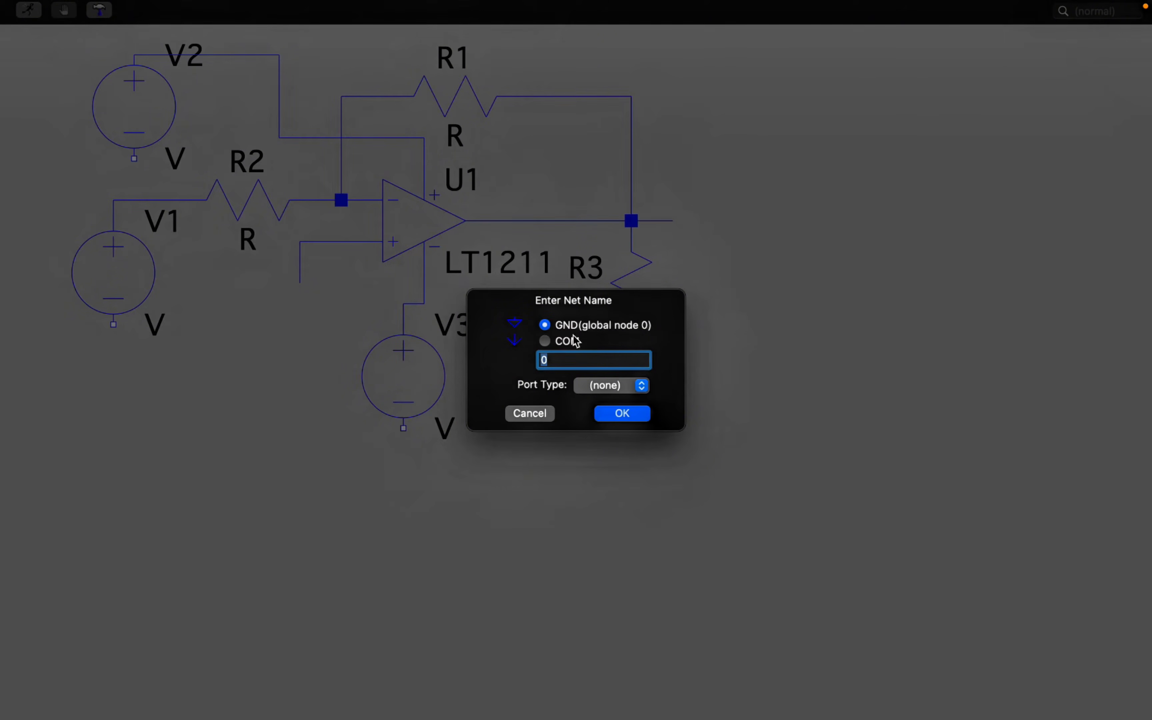
click(621, 421)
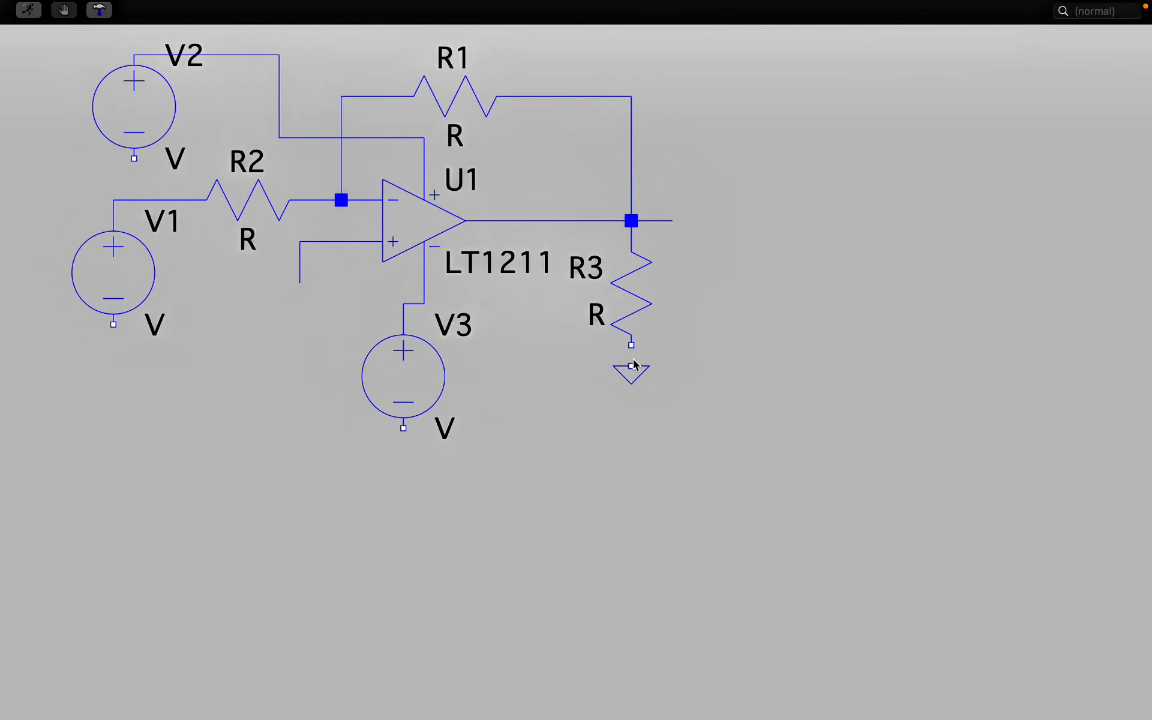
click(631, 346)
click(403, 431)
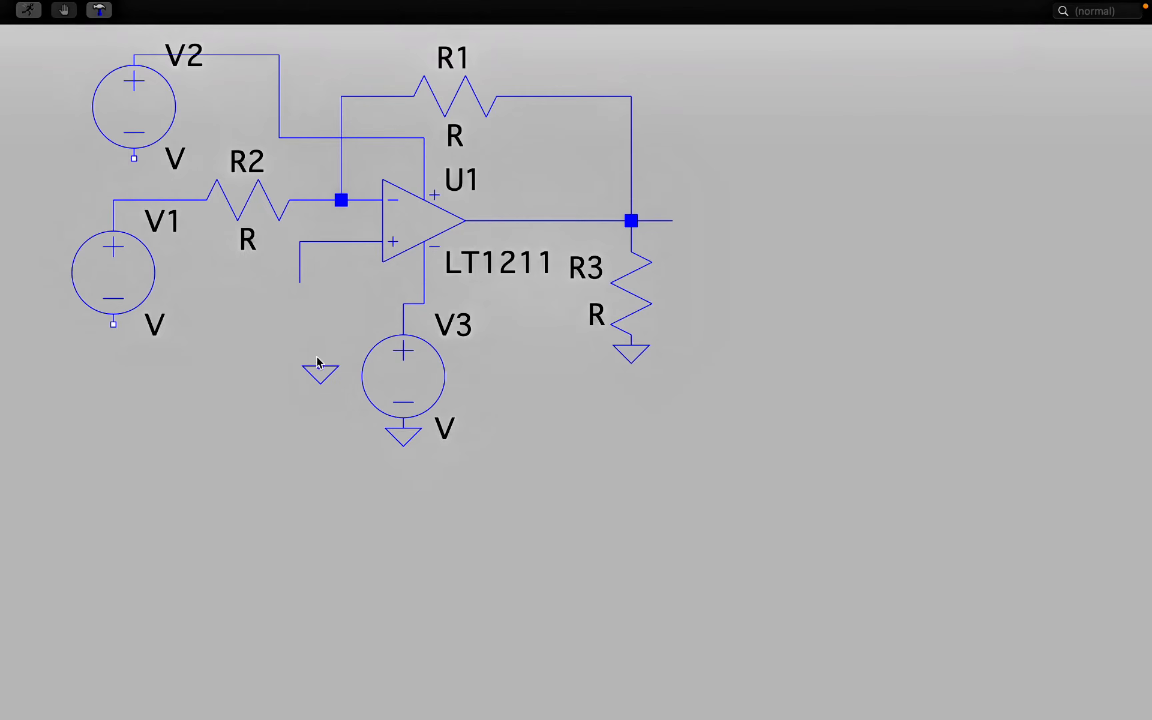
click(298, 289)
click(134, 165)
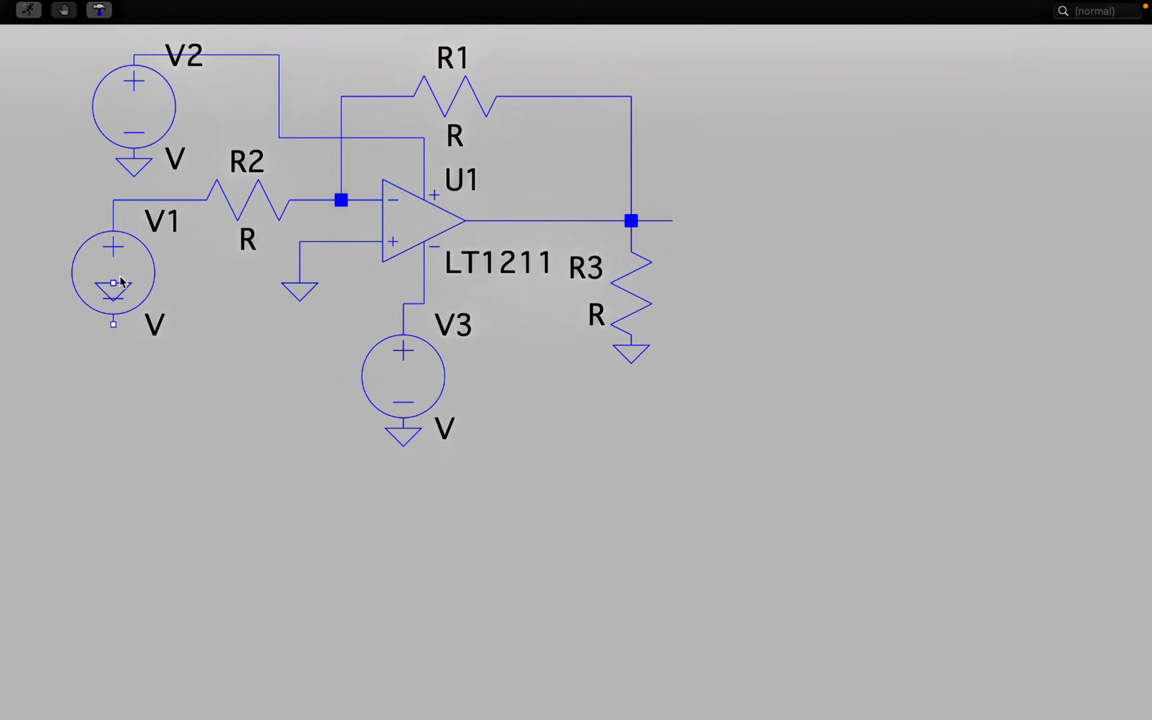
click(115, 325)
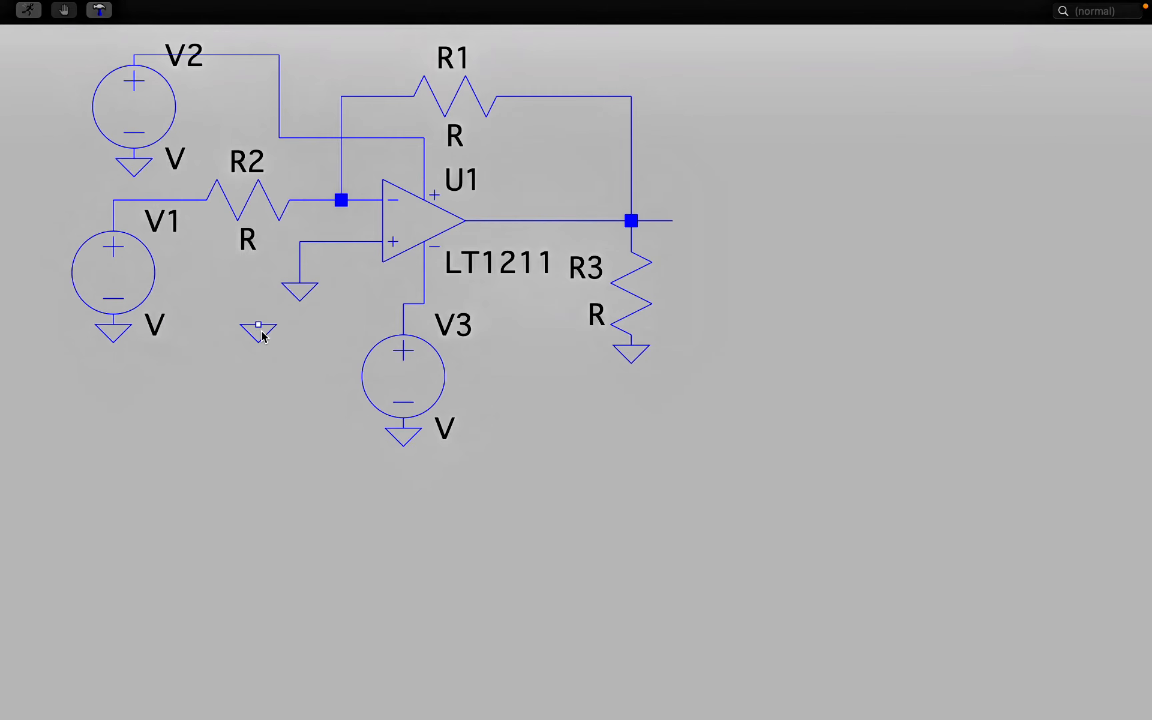
key(Escape)
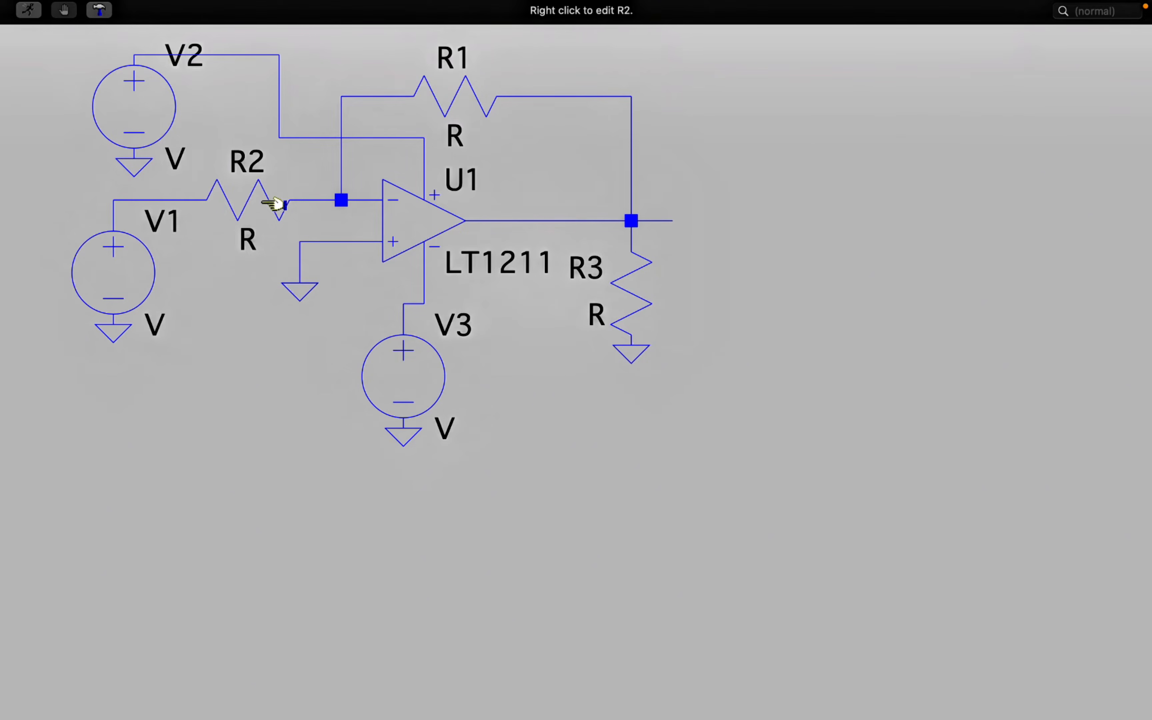
Step: Set the resistance of R2 to 1k
right_click(257, 193)
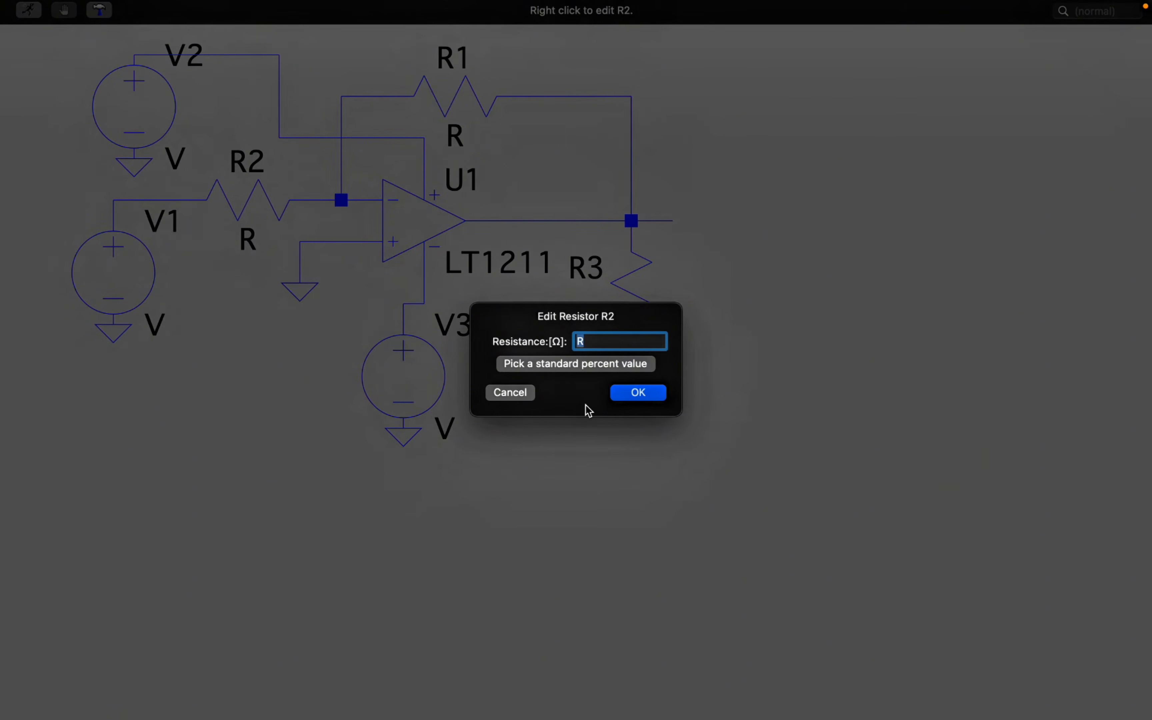
text(1k)
click(660, 399)
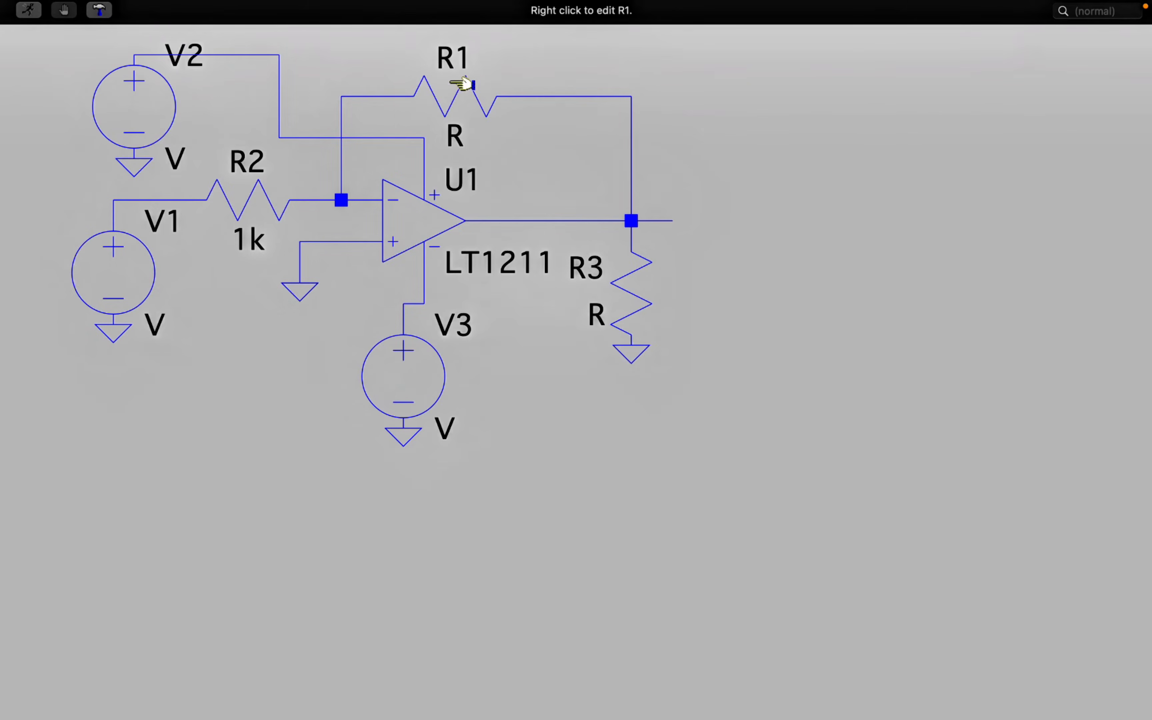
Step: Set the resistances of R1 and R3 to 10k each
right_click(470, 102)
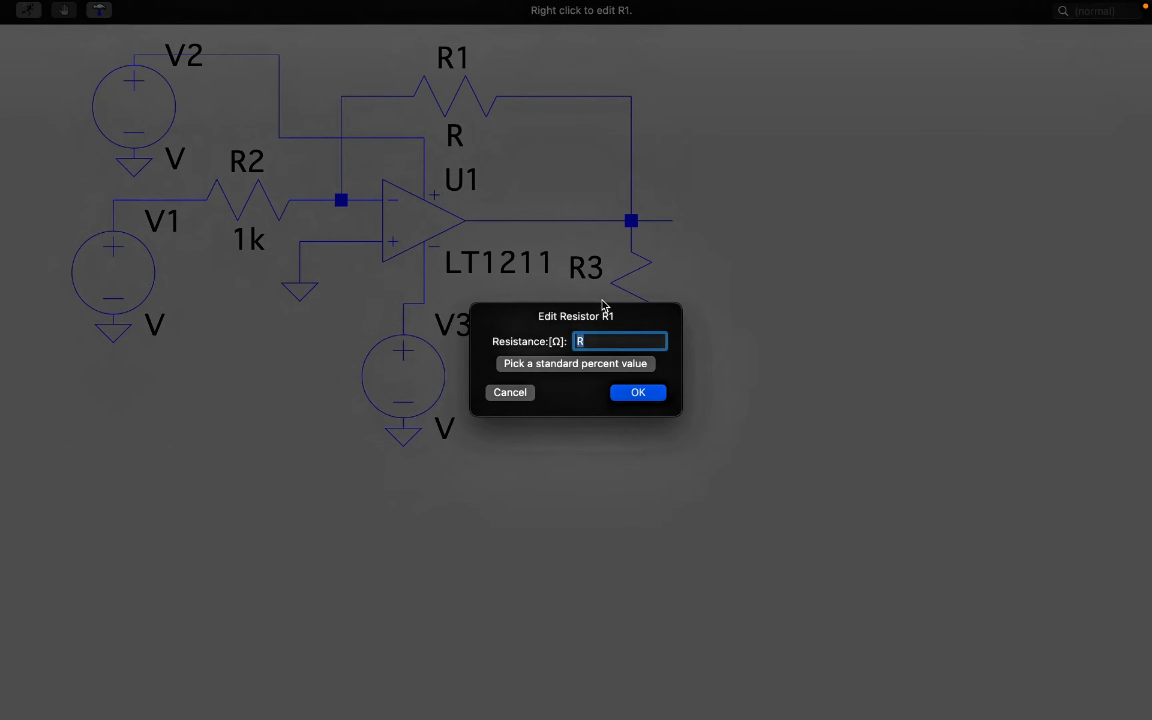
text(10k)
click(639, 393)
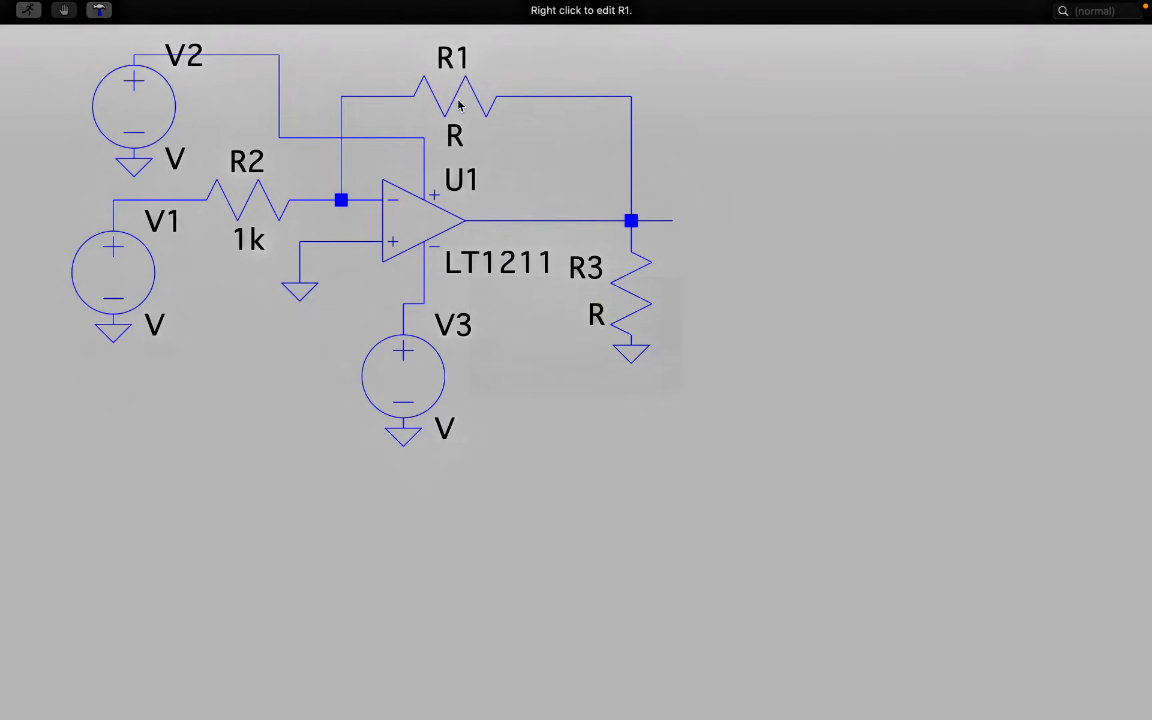
right_click(624, 289)
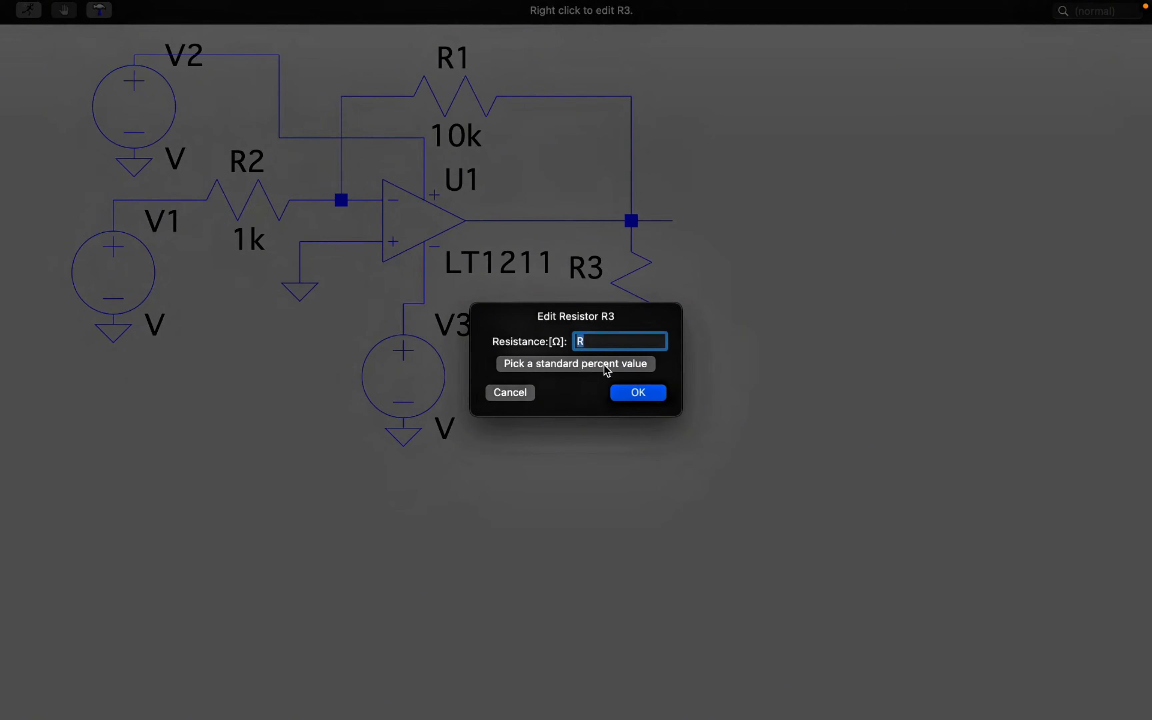
text(10k)
click(645, 393)
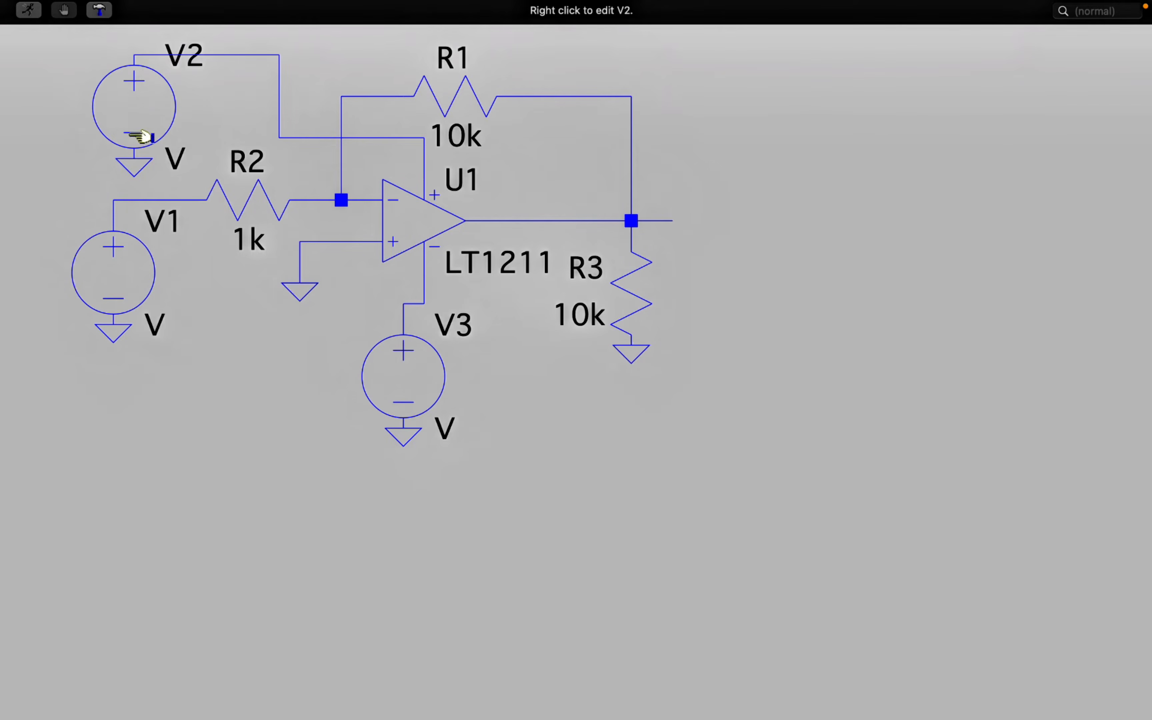
Step: Set the DC value of V2 to 12v and that of V3 to -12v
right_click(147, 97)
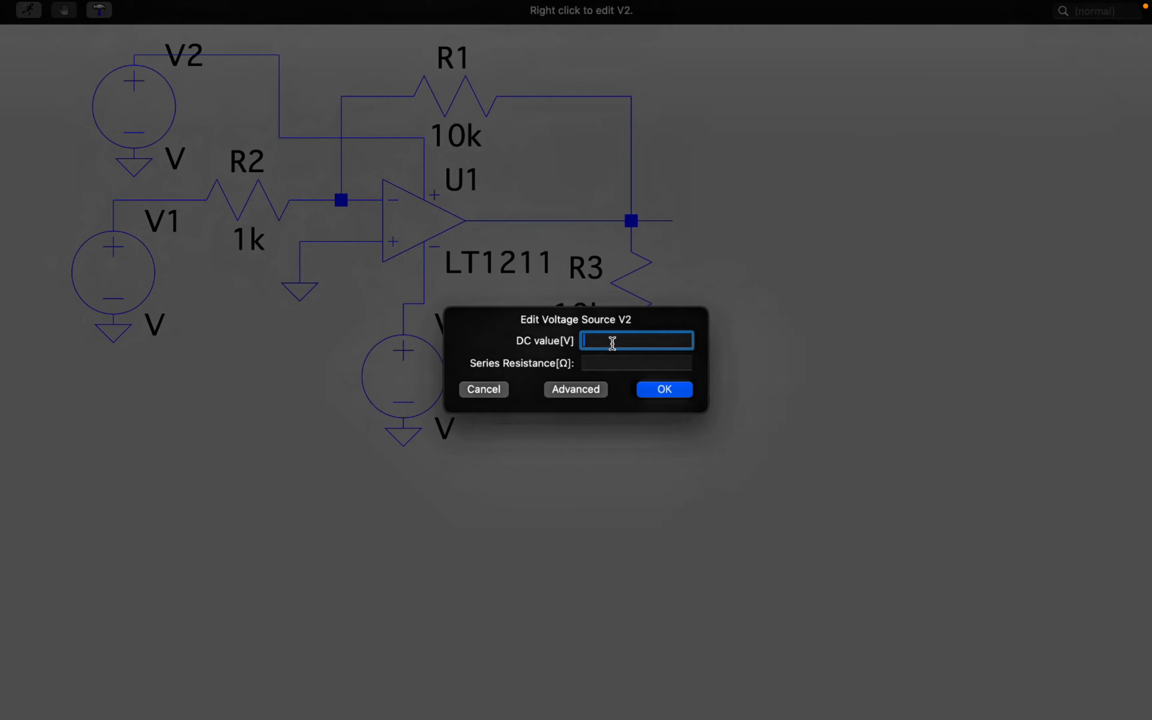
text(12v)
click(682, 395)
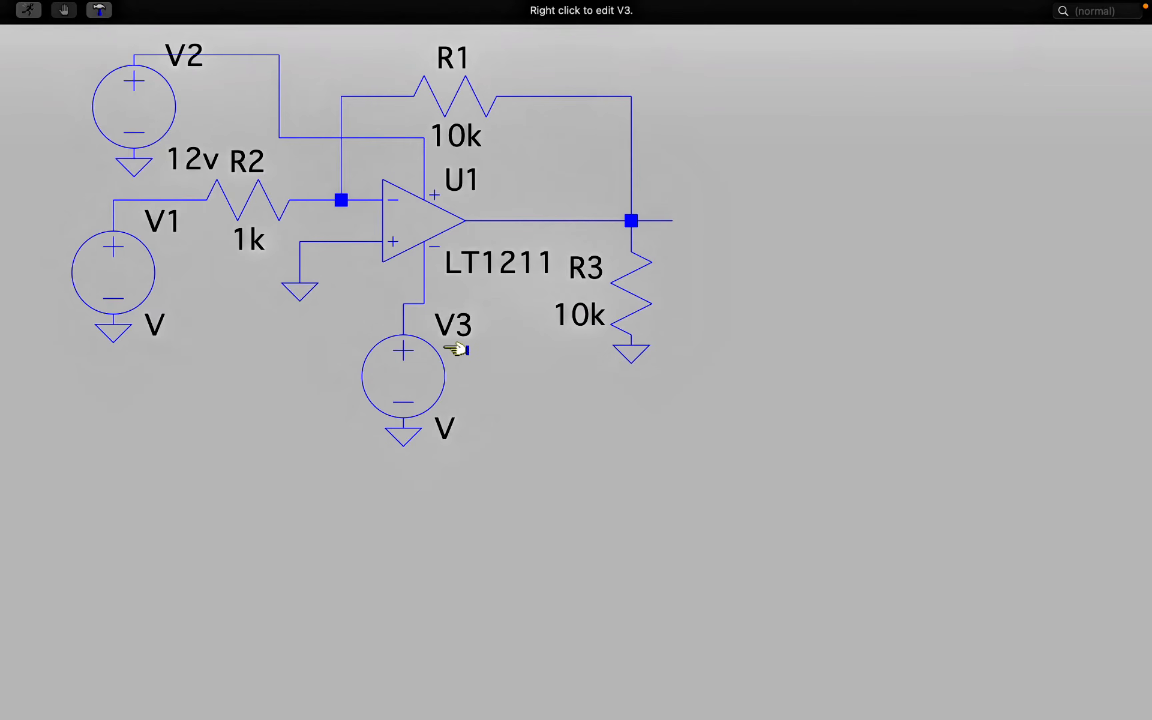
right_click(419, 383)
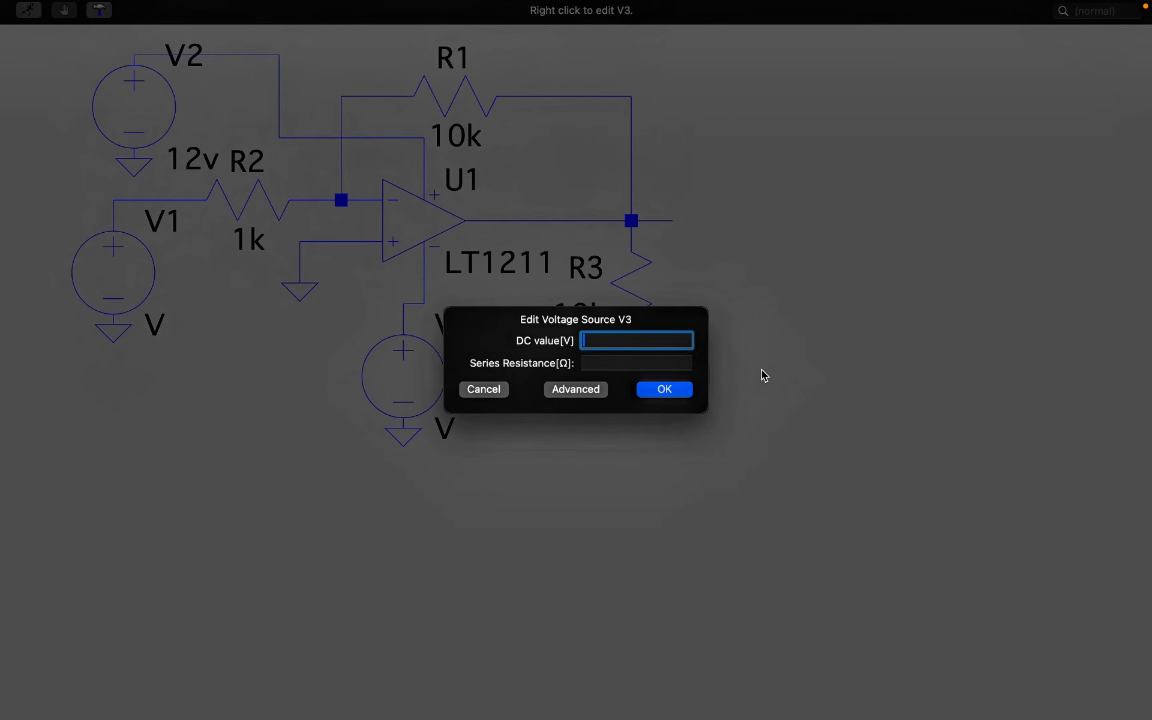
text(1)
text(12)
text(v)
click(682, 396)
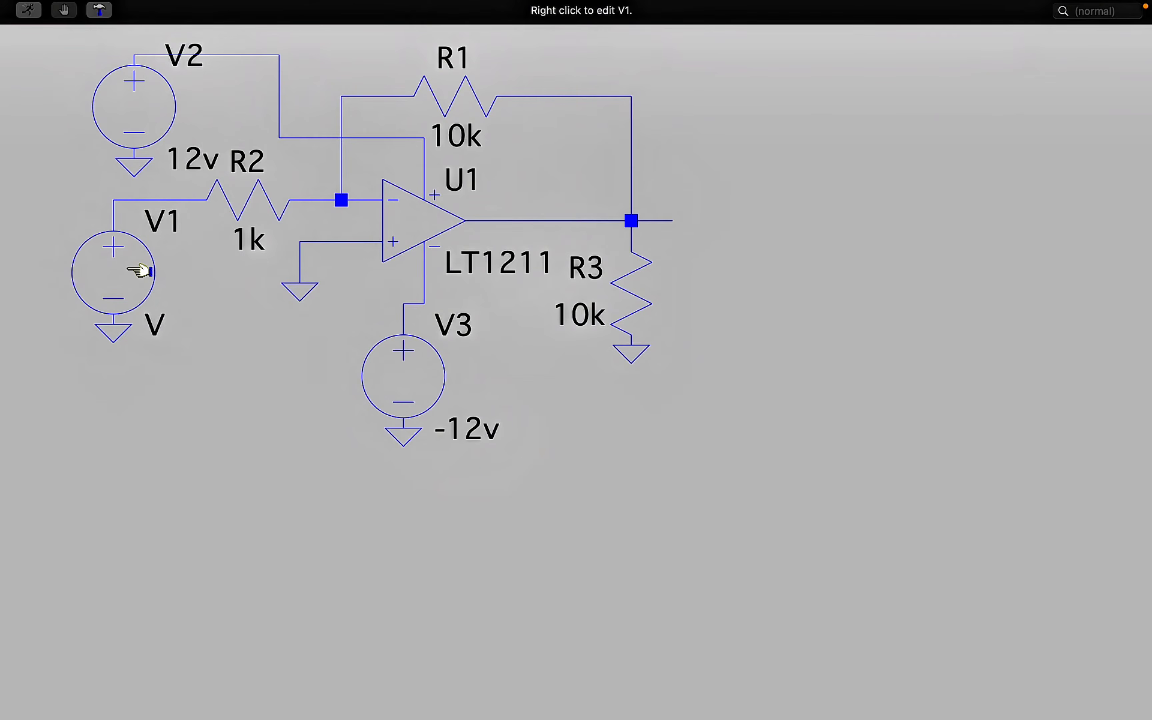
Step: Make V1 a SINE source with a DC offset of 0 V, an amplitude of 1 V and a frequency of 1k Hz
right_click(142, 271)
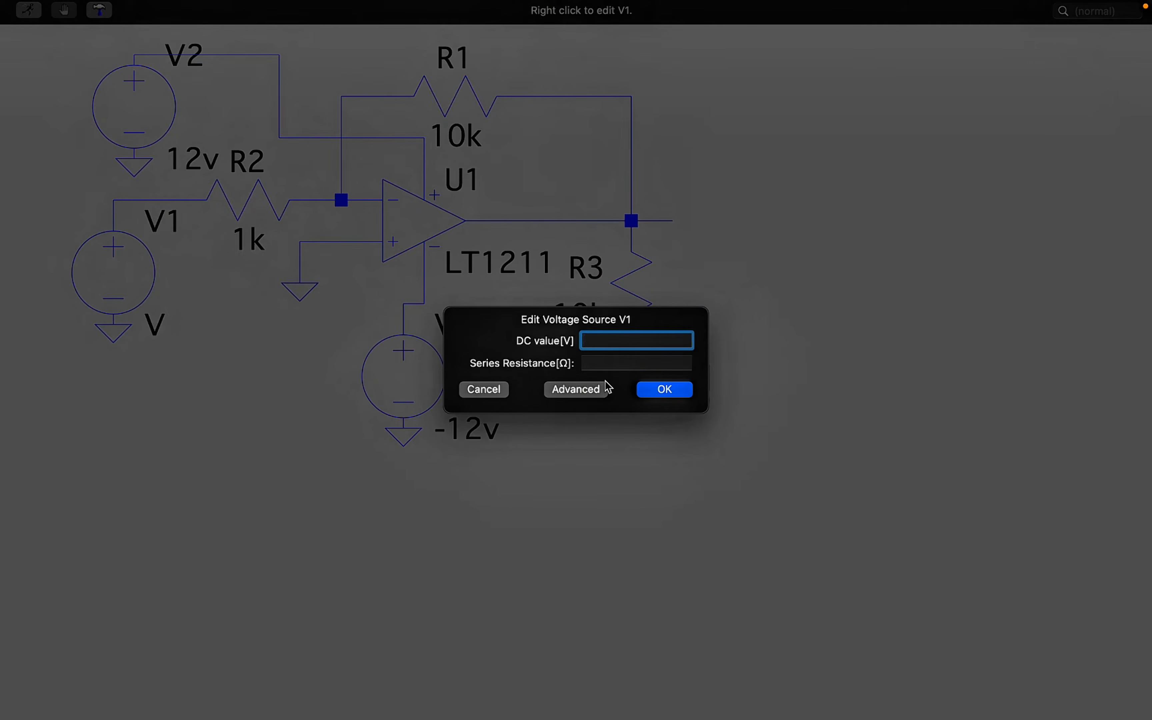
click(577, 391)
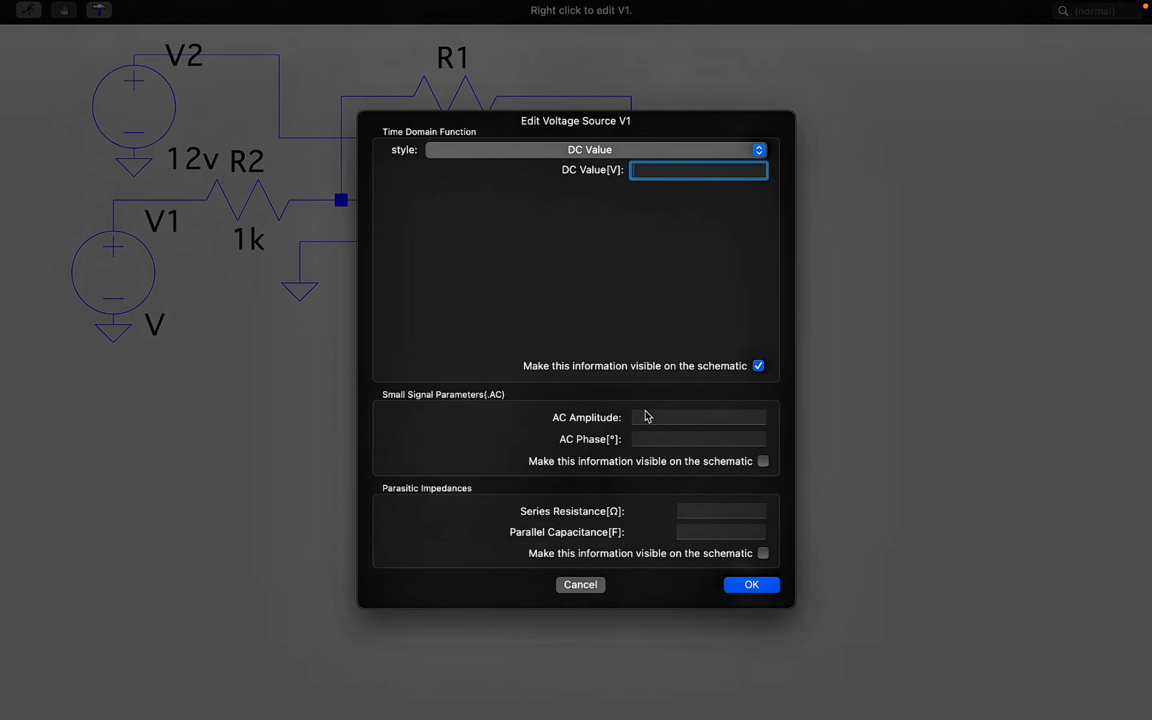
click(692, 150)
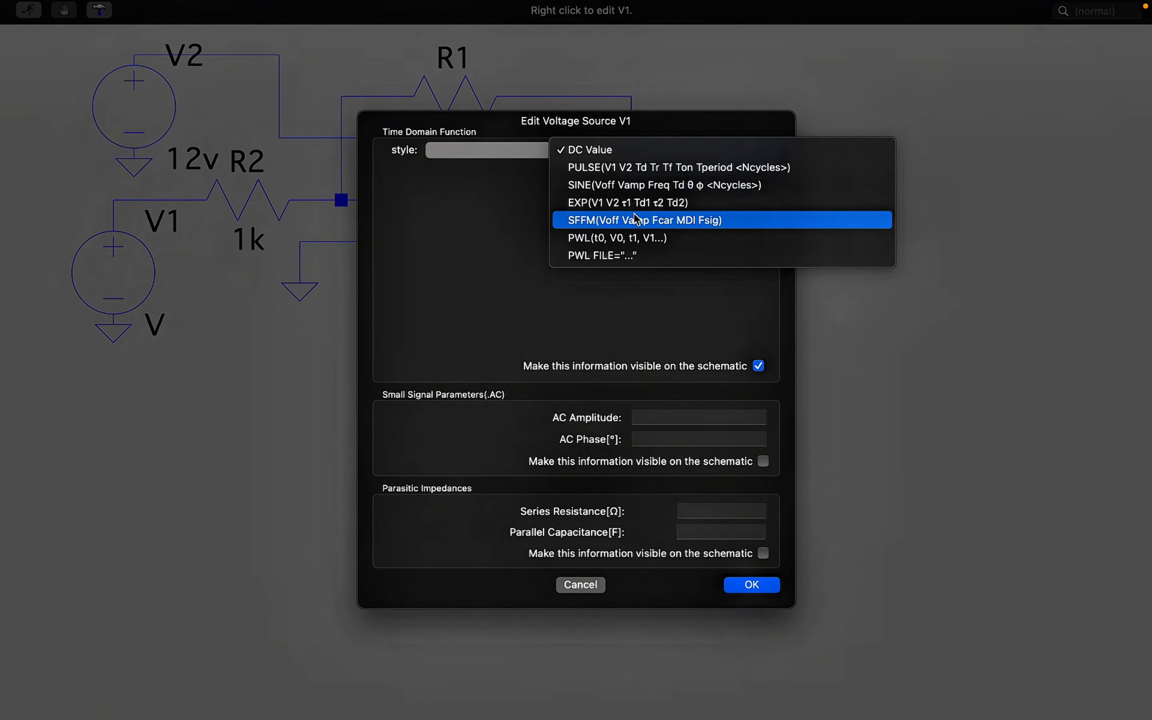
click(618, 188)
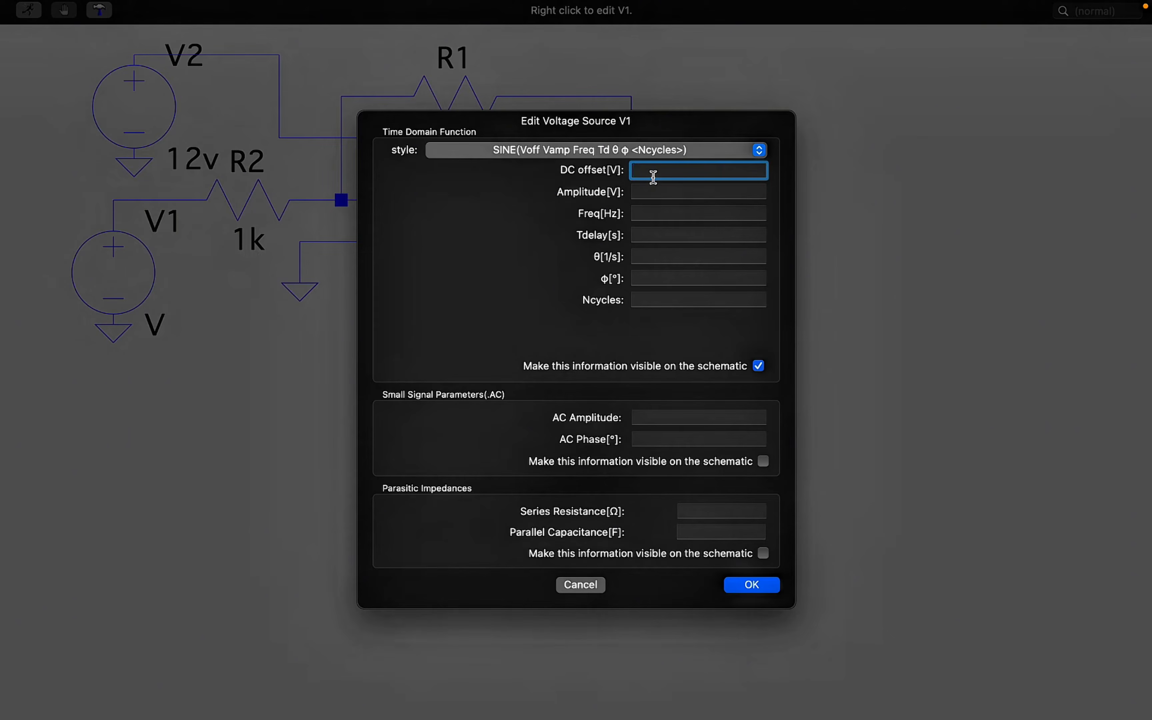
text(0)
click(679, 195)
text(1)
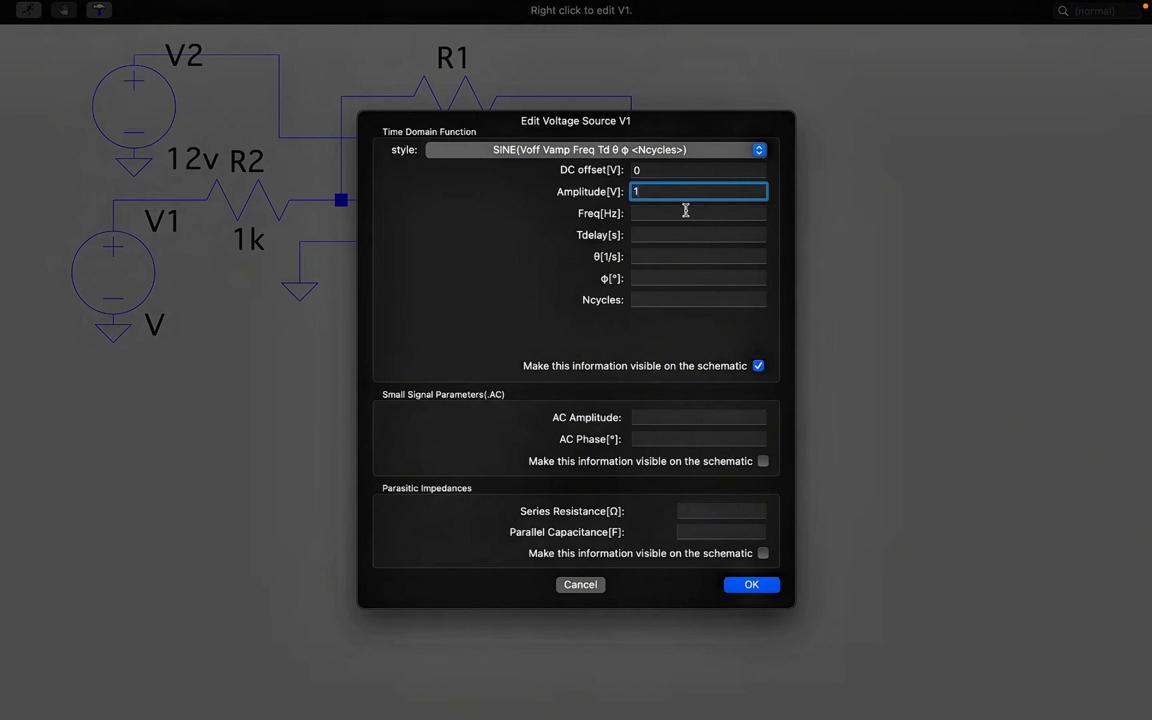
click(676, 216)
text(1)
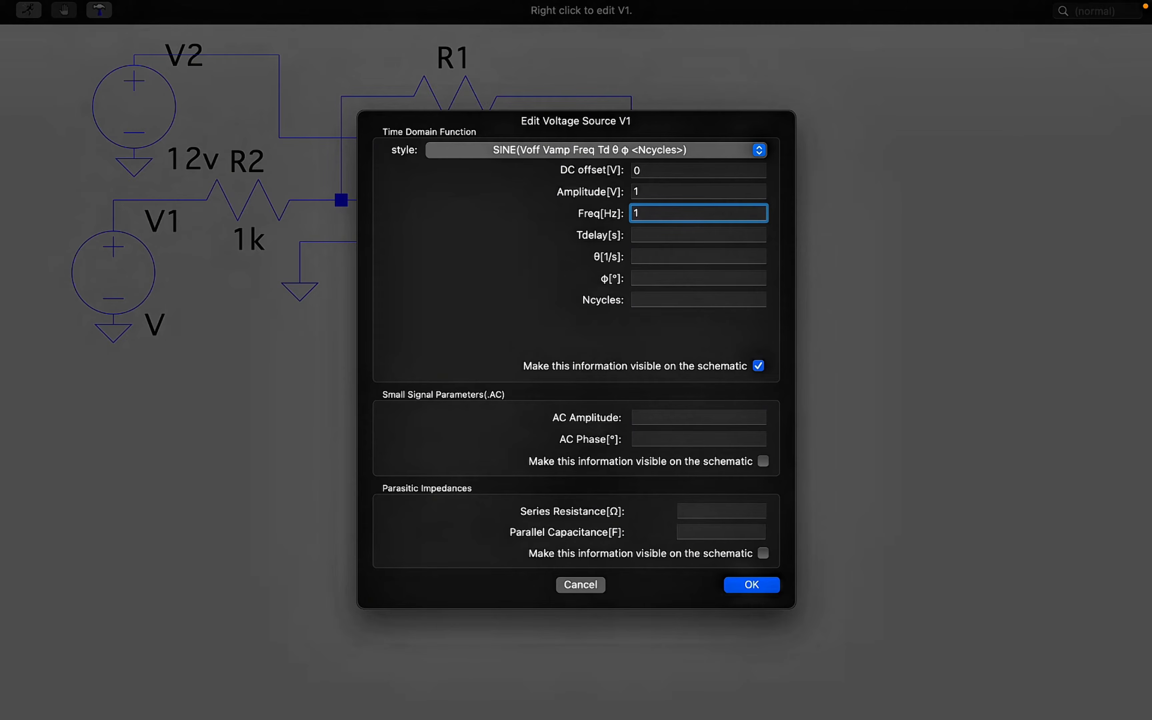
text(k)
click(768, 589)
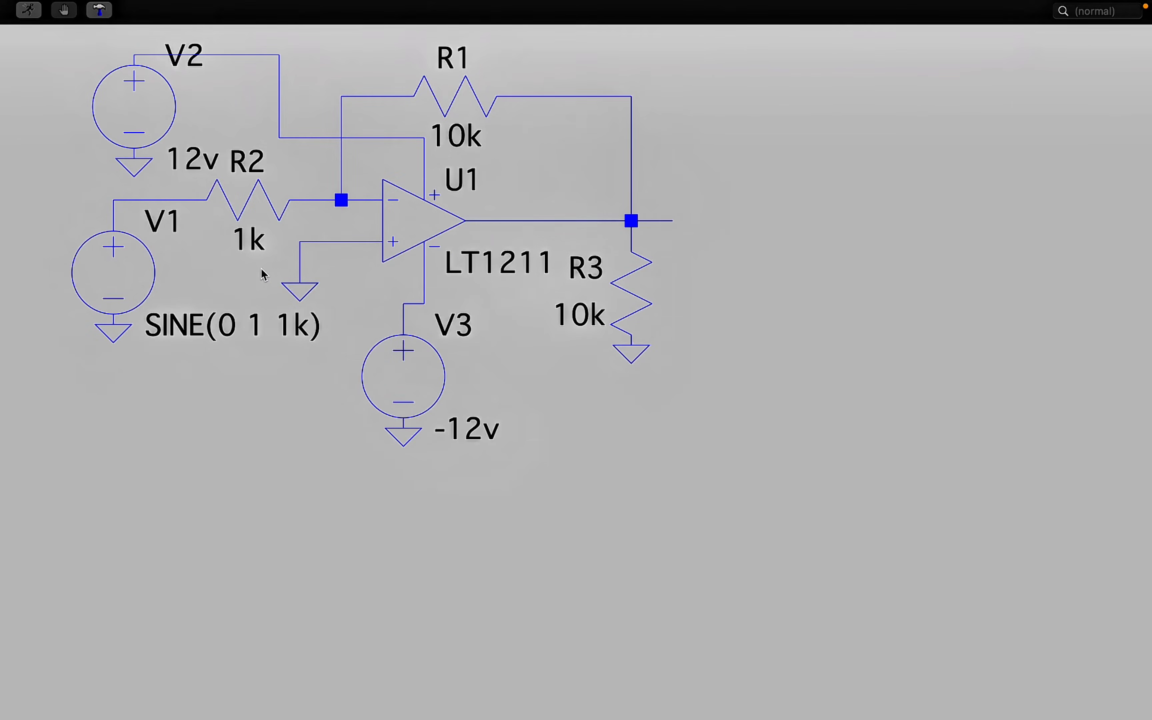
right_click(120, 207)
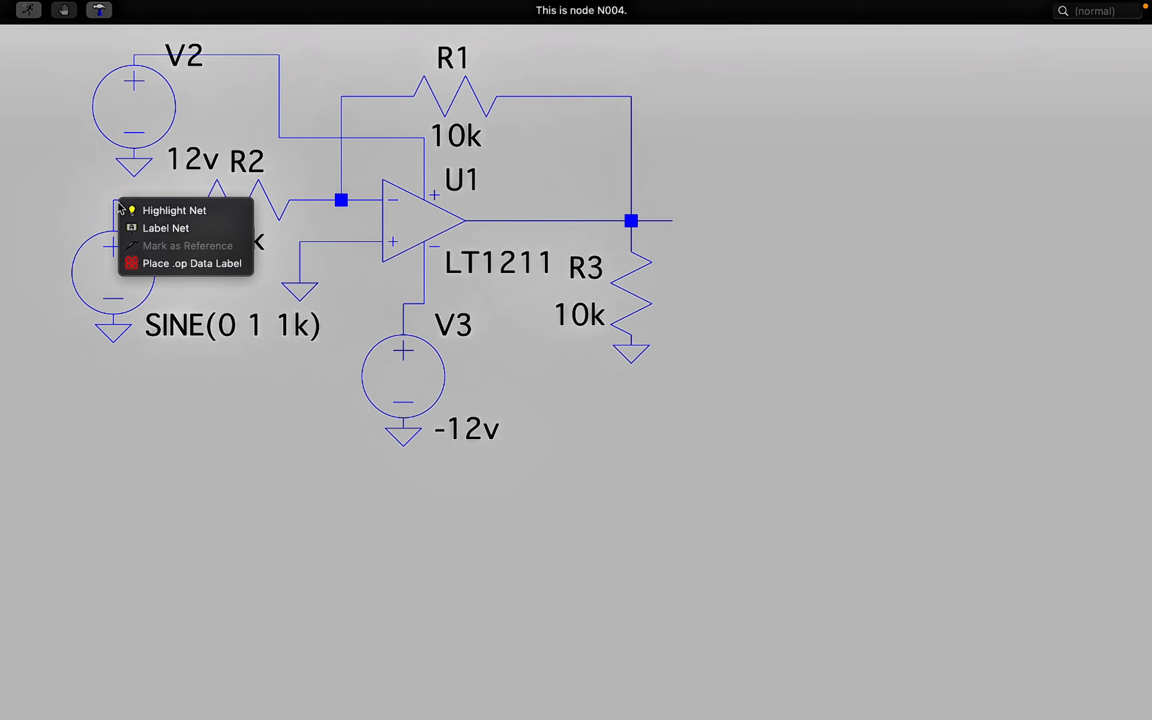
click(98, 249)
right_click(135, 262)
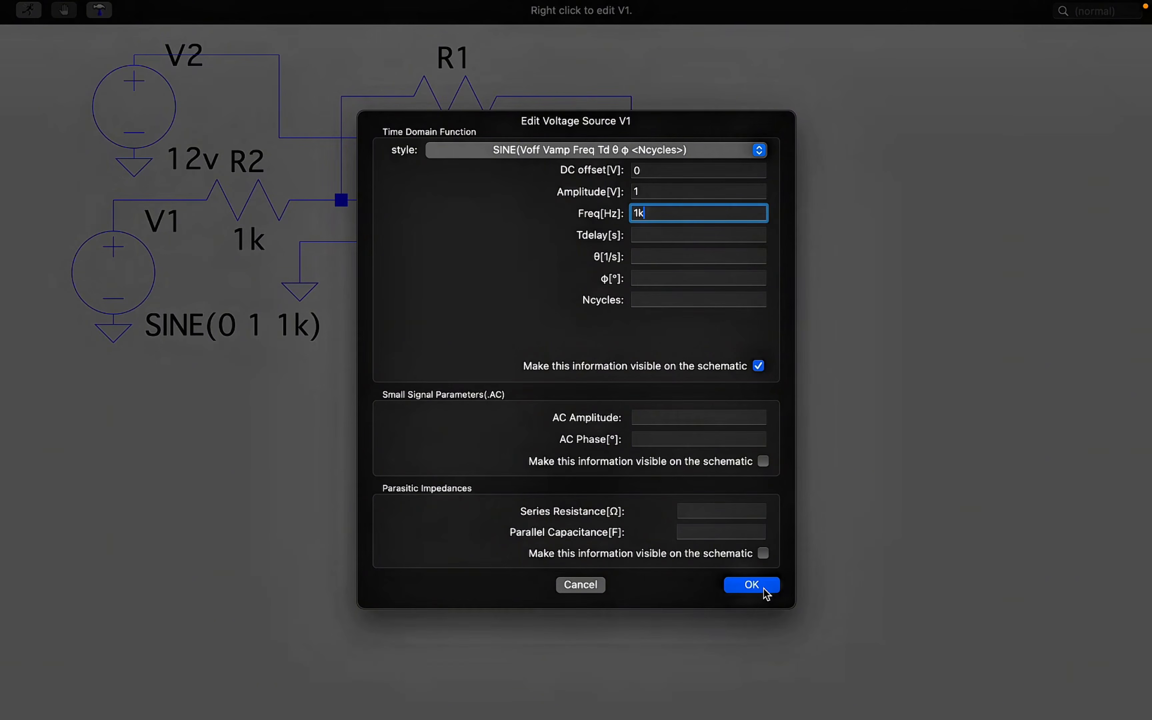
click(763, 588)
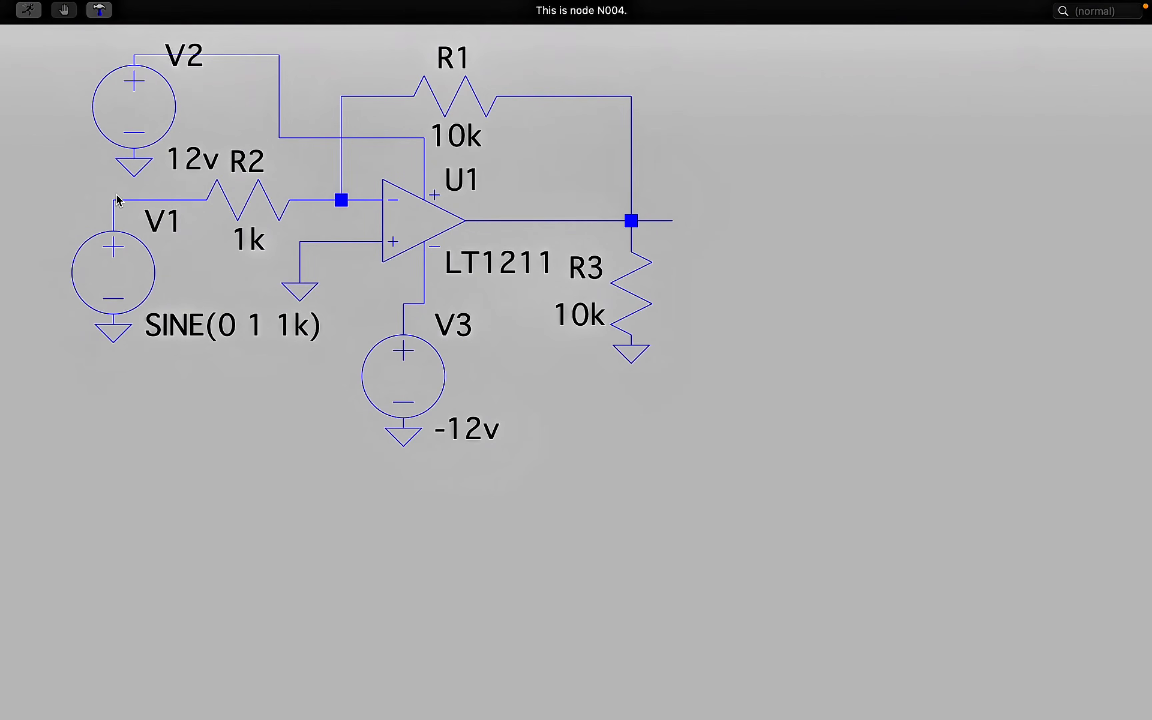
right_click(119, 204)
click(98, 196)
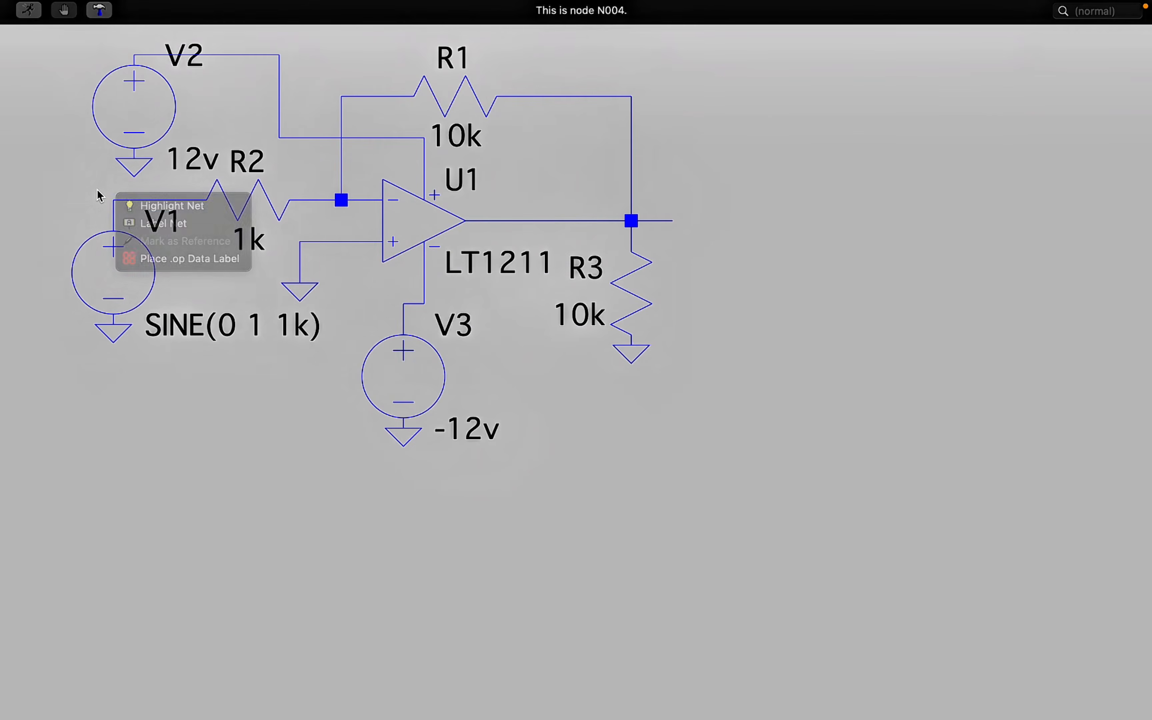
right_click(161, 216)
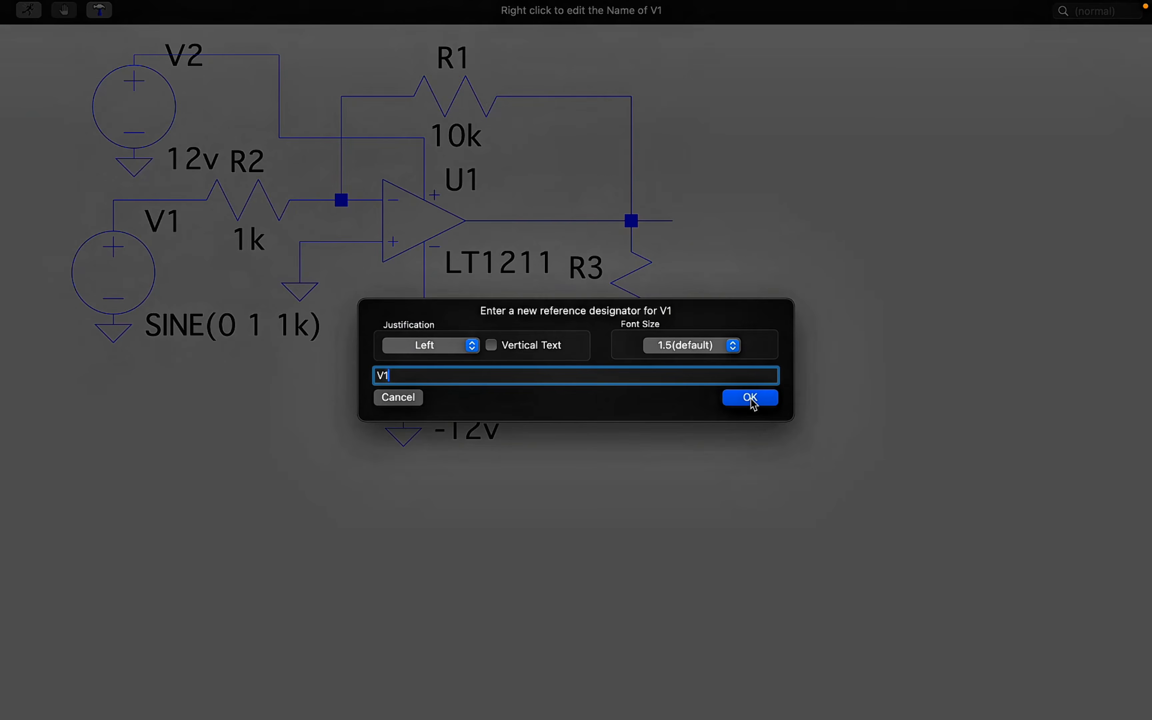
click(750, 398)
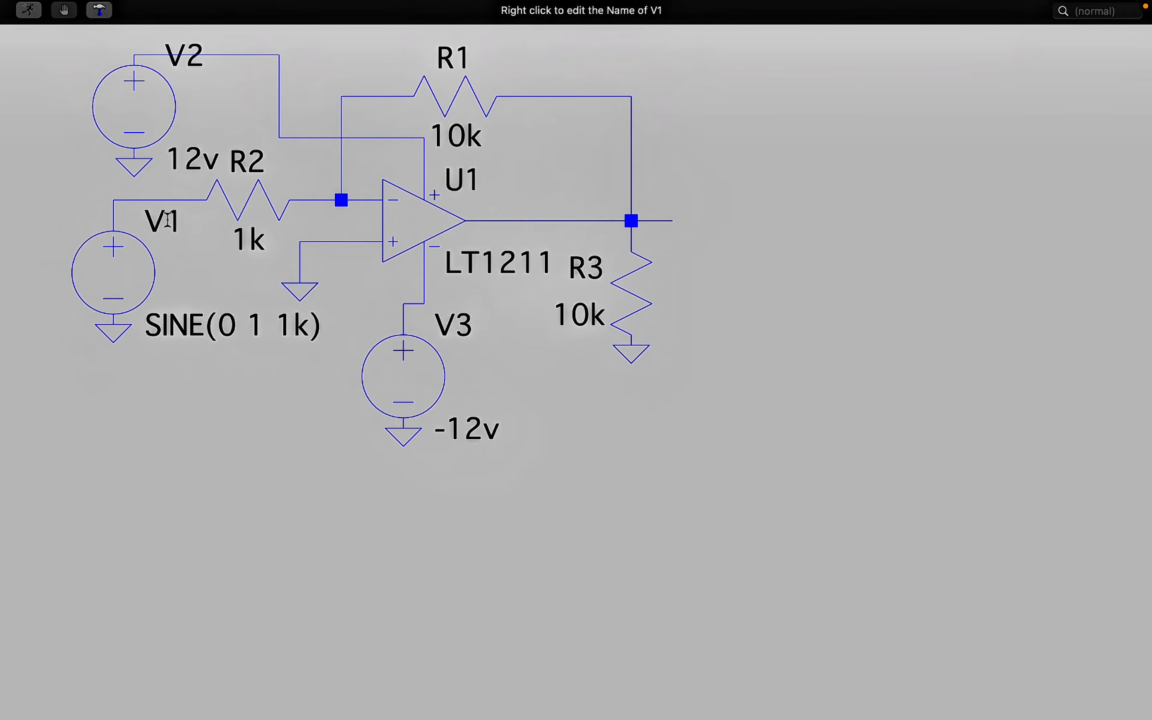
Step: Rename the sine input source V1 as Vin
right_click(168, 220)
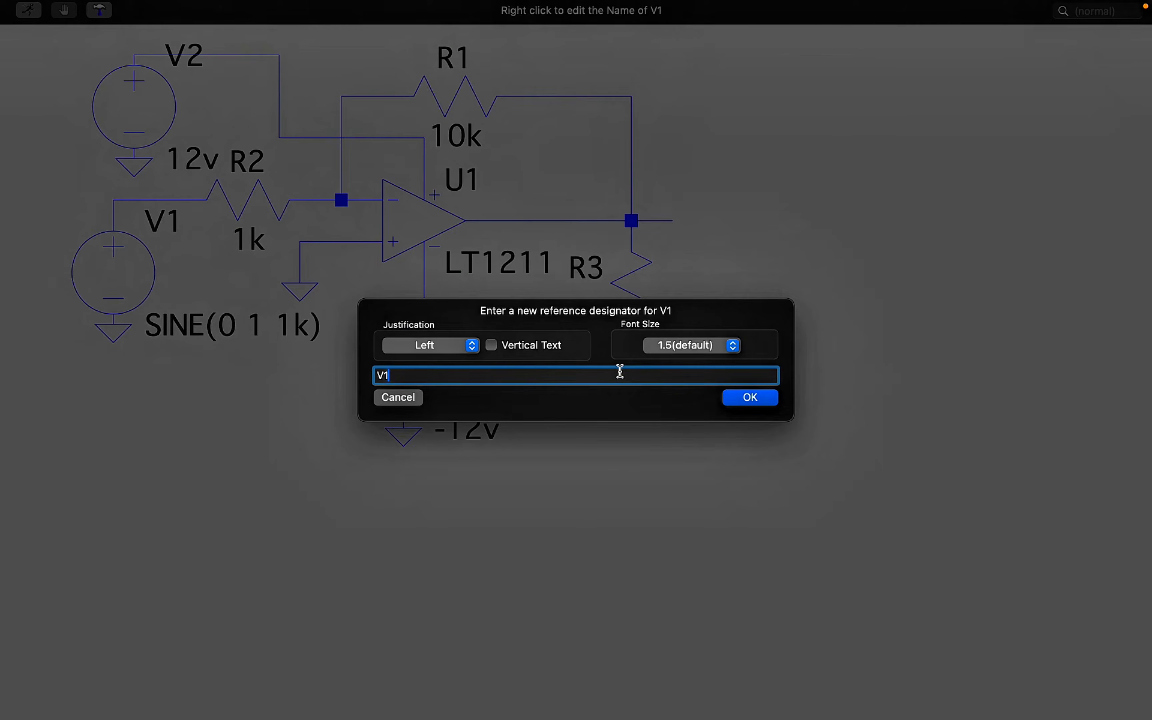
key(BackSpace)
text(in)
click(753, 398)
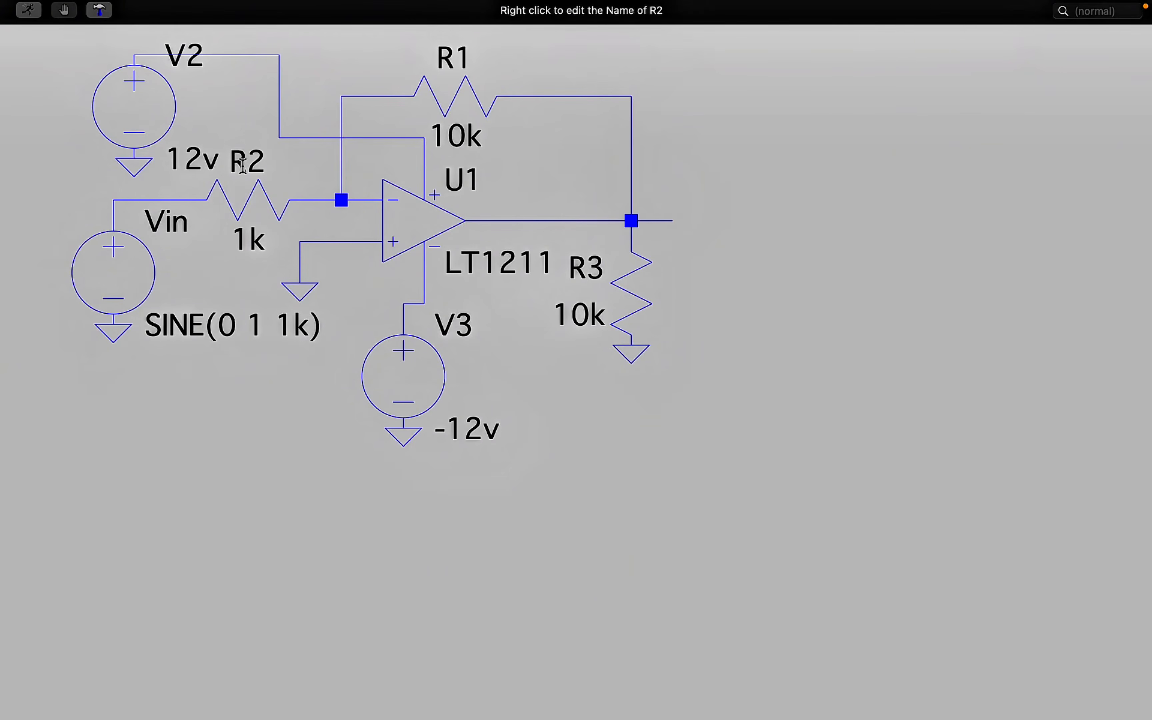
Step: Rename the input resistor R2 as Rin
right_click(252, 167)
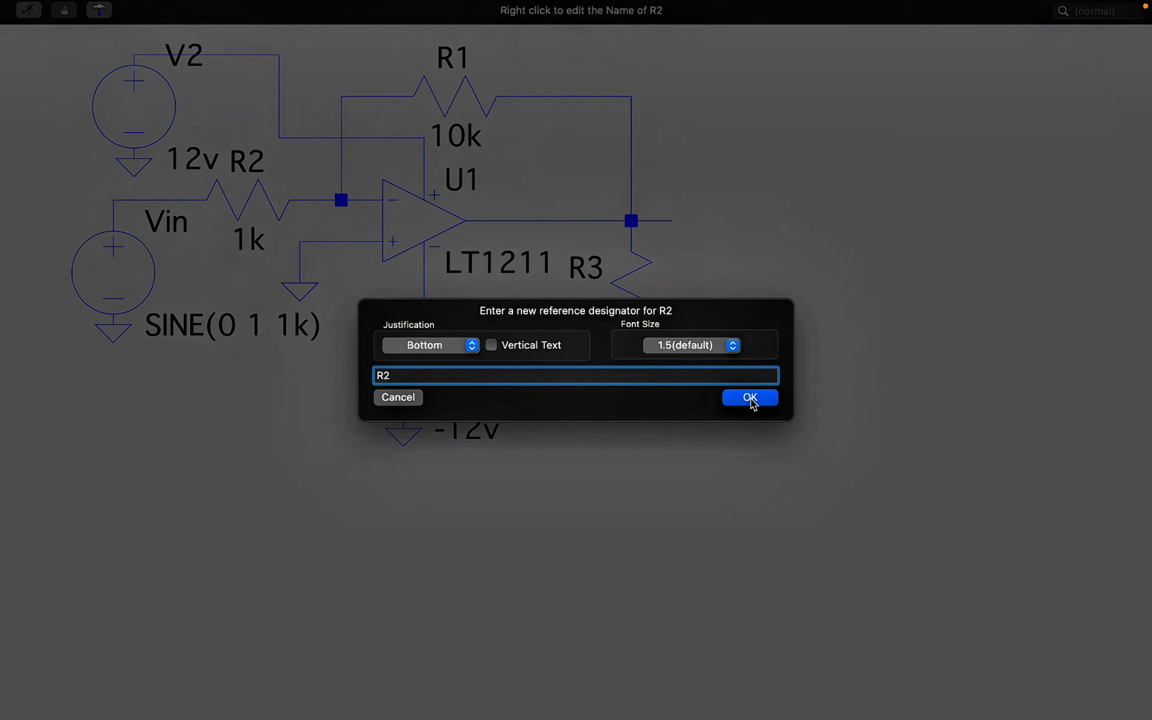
key(BackSpace)
text(in)
click(772, 395)
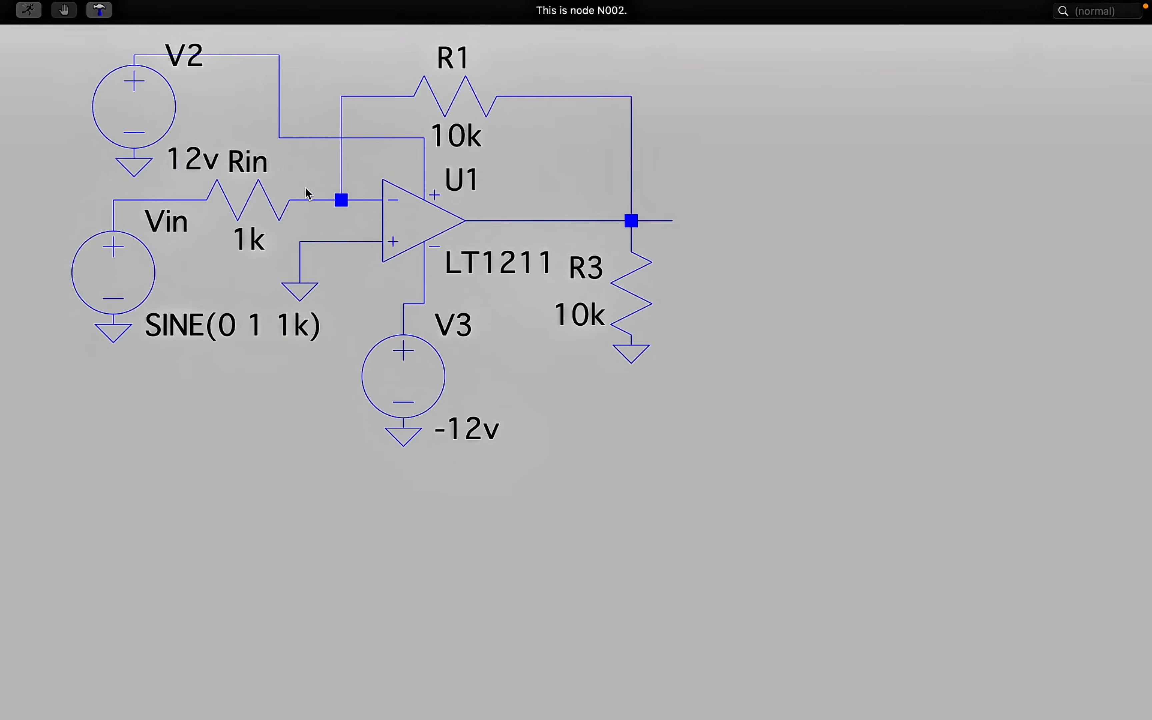
Step: Rename the feedback resistor R1 as Rf and the load resistor R3 as Rload
right_click(461, 58)
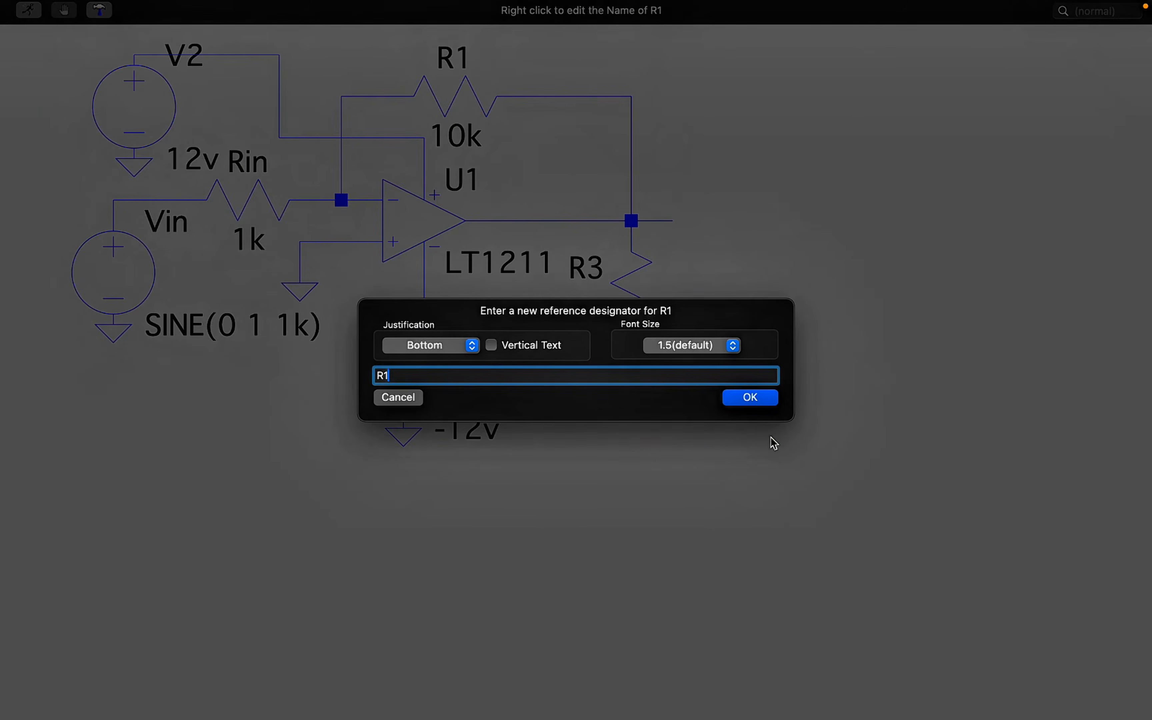
key(BackSpace)
click(759, 404)
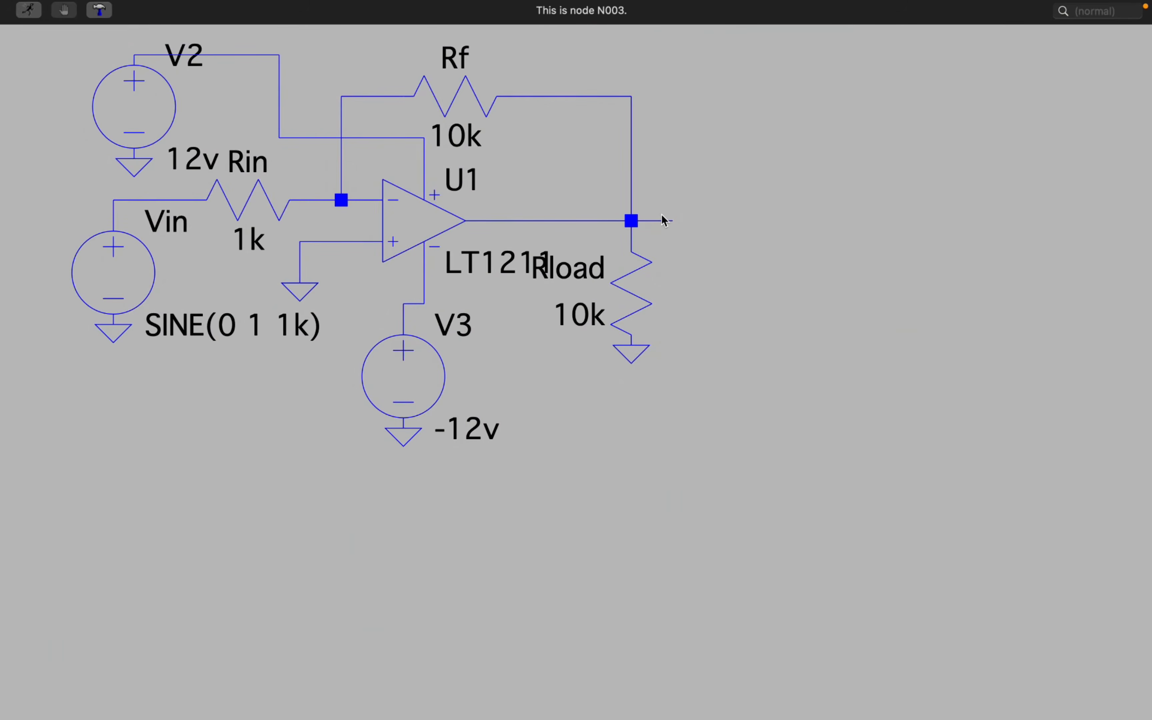
Step: Place a net name Vout on the op-amp's output wire at the junction above Rload
right_click(659, 219)
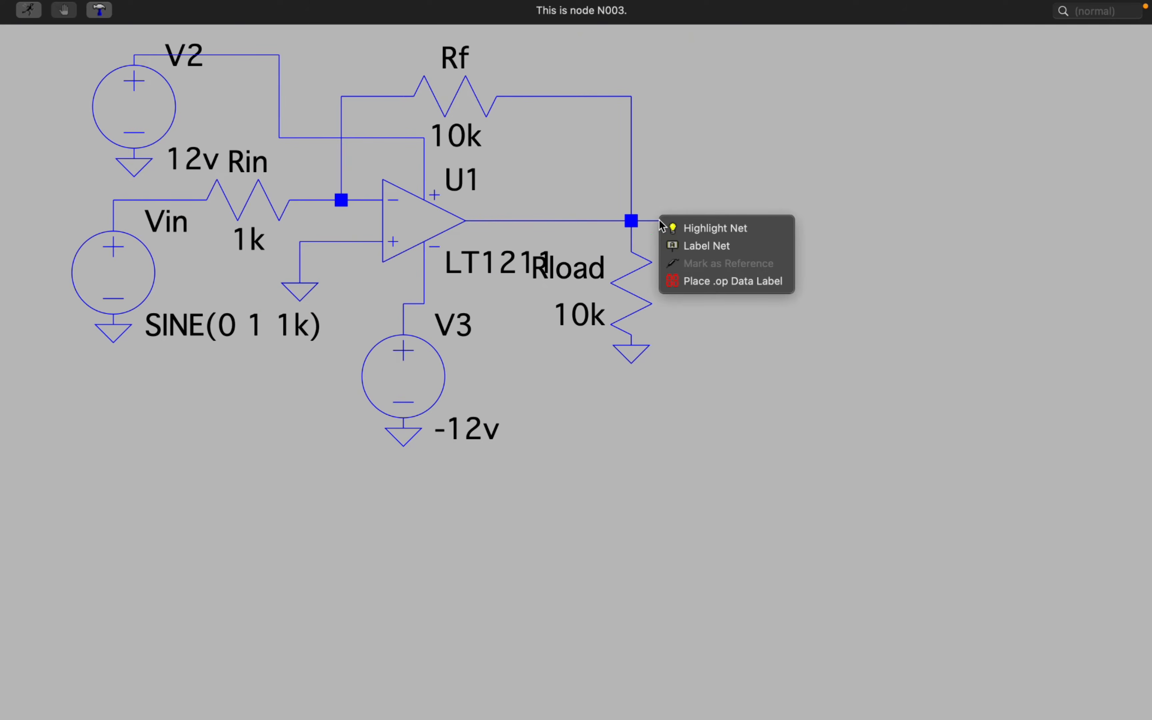
right_click(652, 195)
right_click(786, 206)
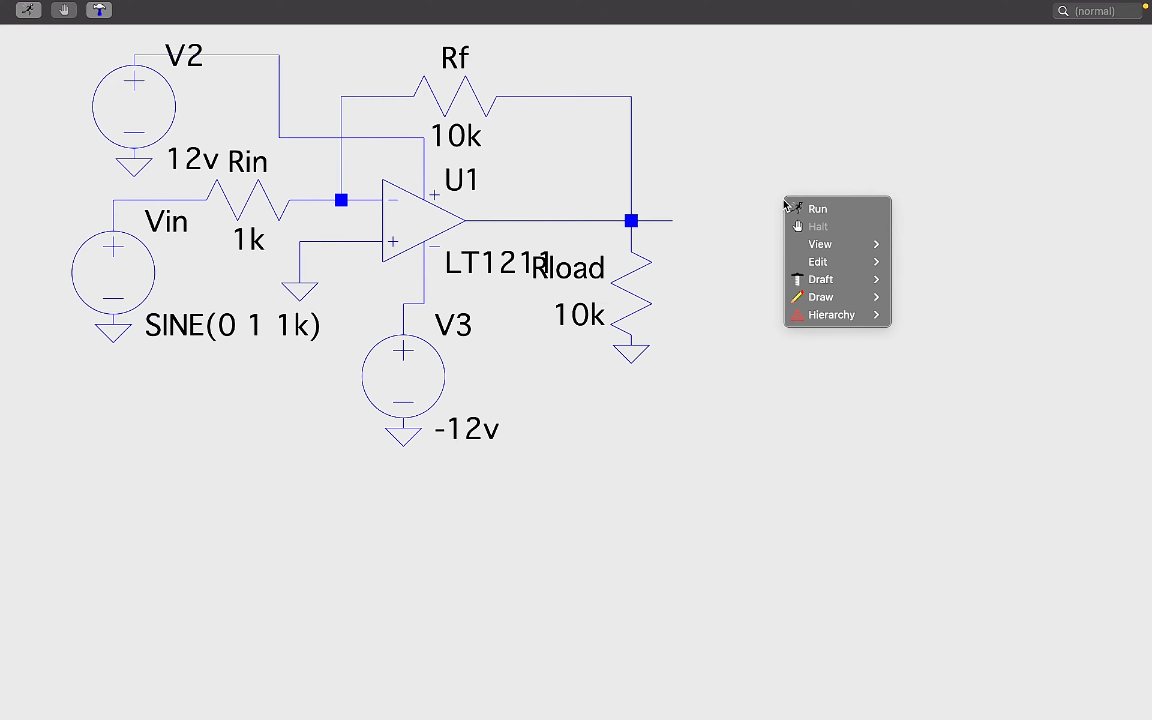
mouse_move(857, 279)
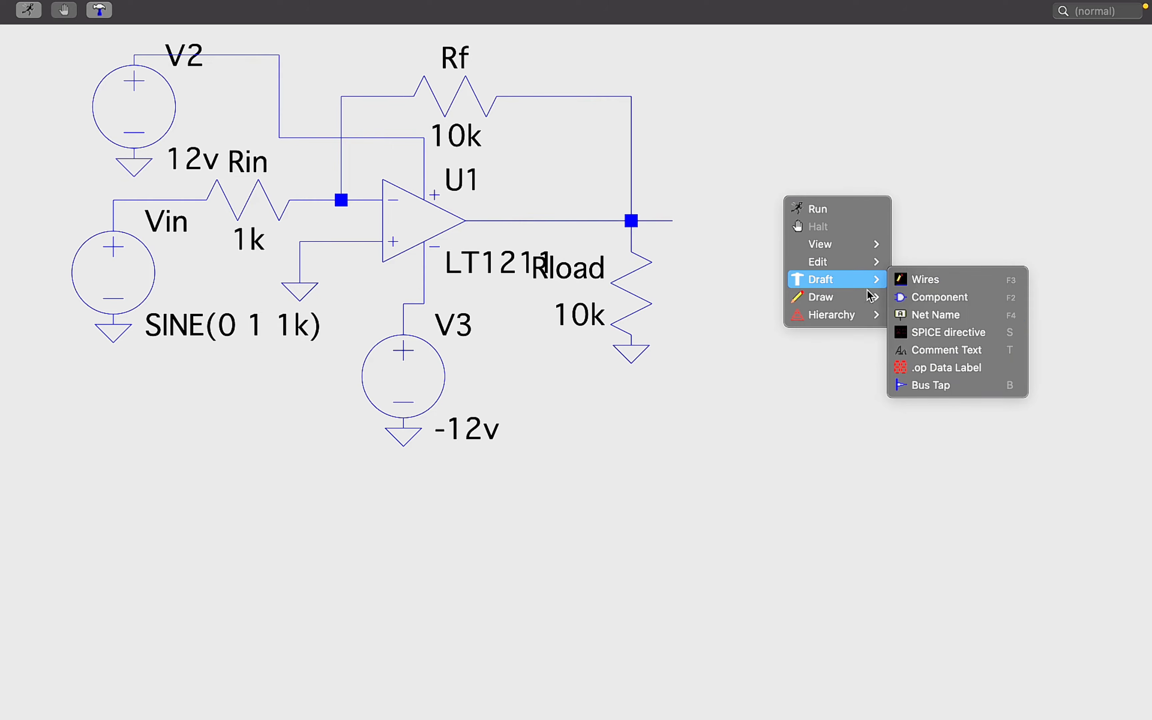
click(936, 315)
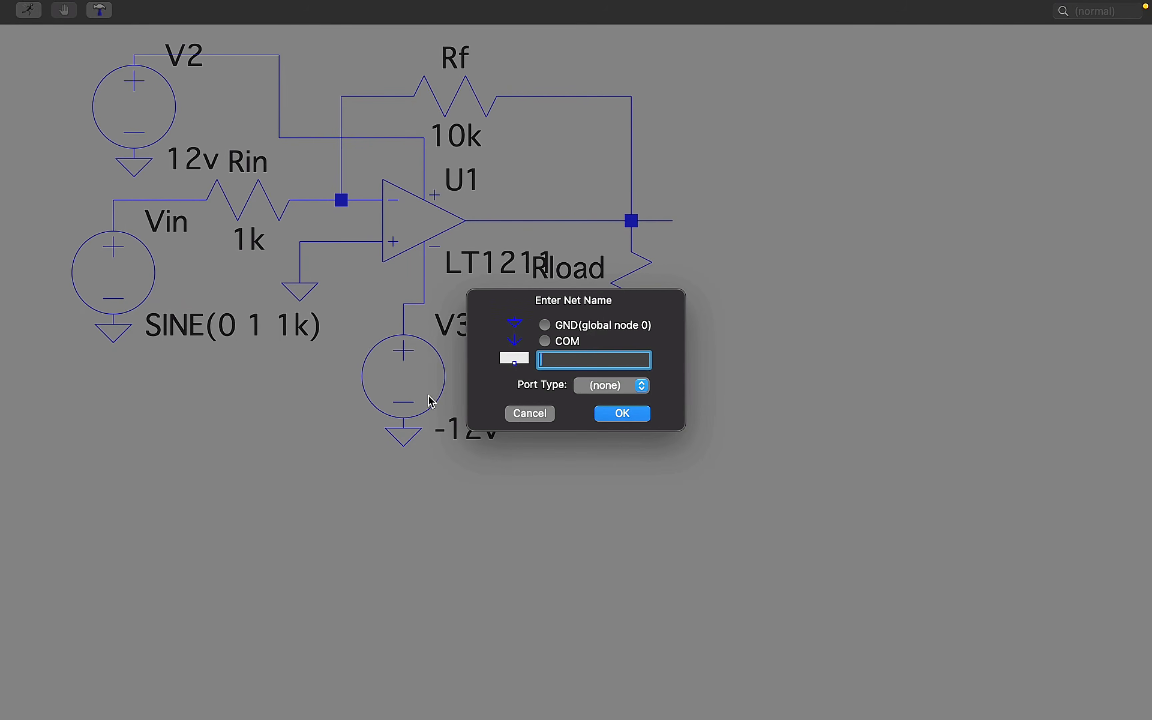
text(vo)
key(BackSpace)
text(Vout)
click(623, 412)
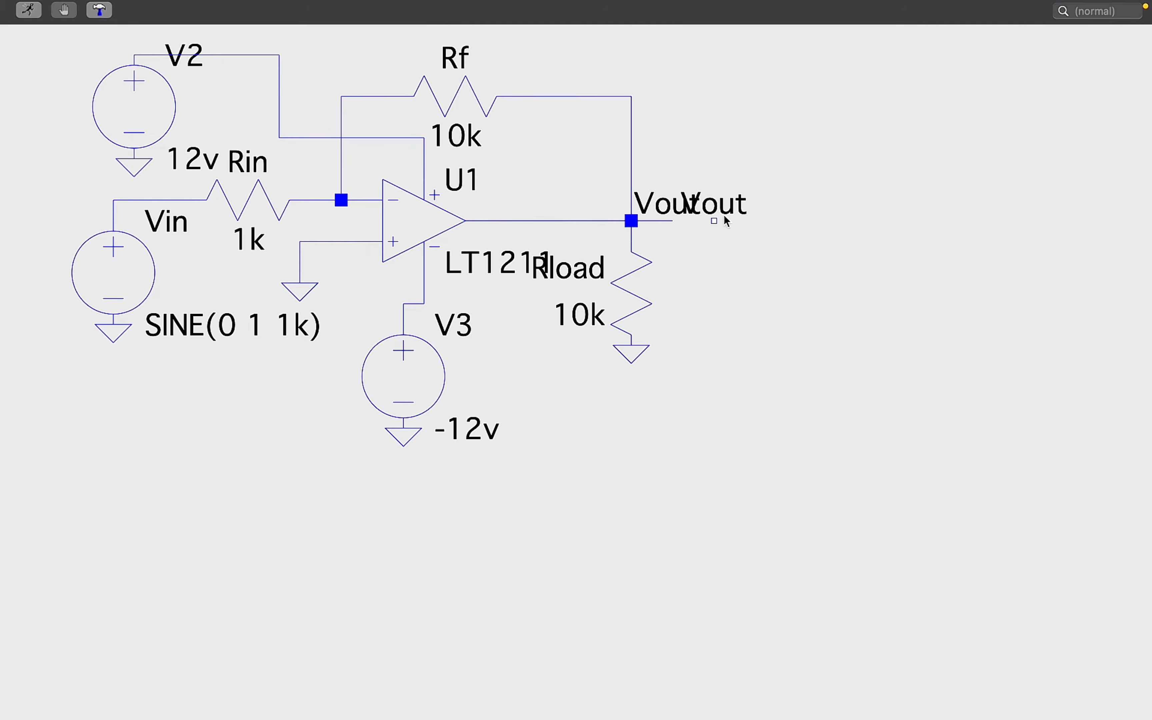
key(Escape)
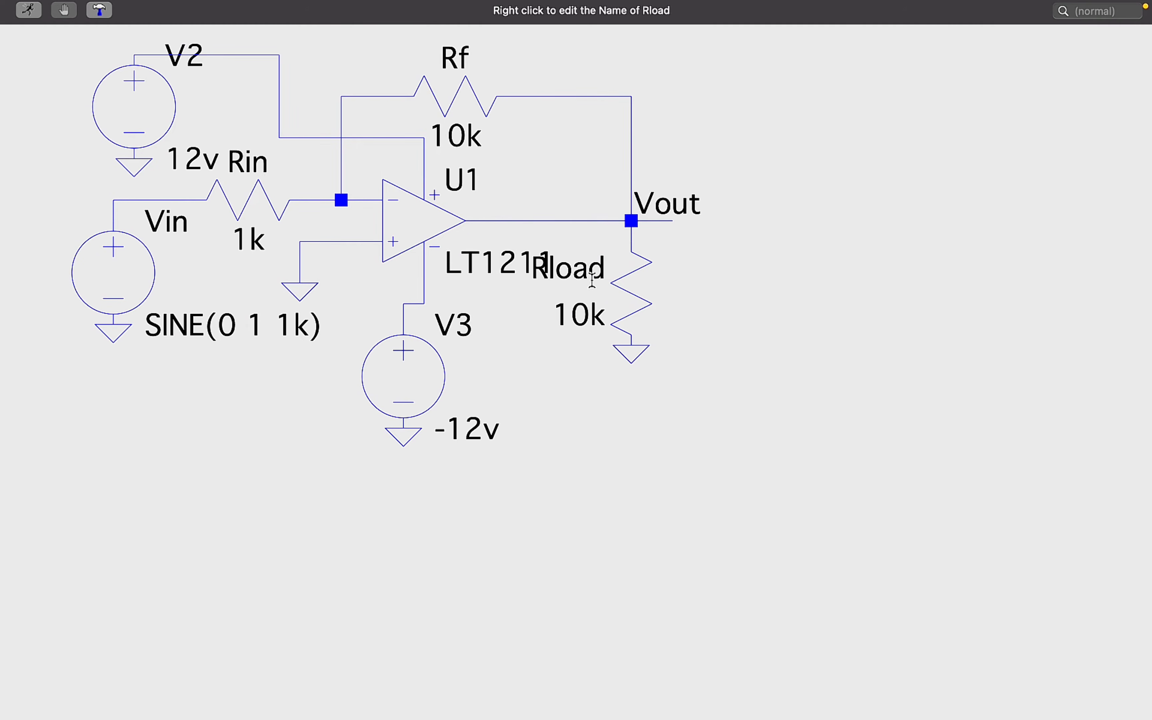
Step: Move the Rload name off the LT1211 text to the right side of the load resistor
right_click(811, 281)
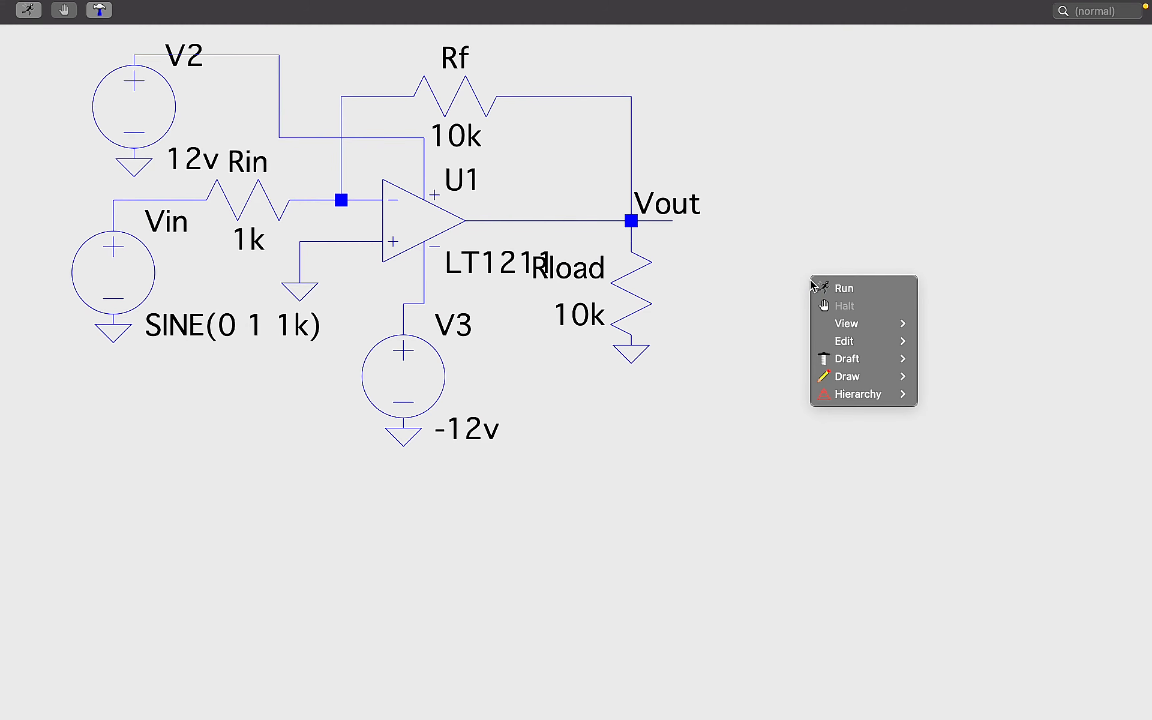
mouse_move(863, 340)
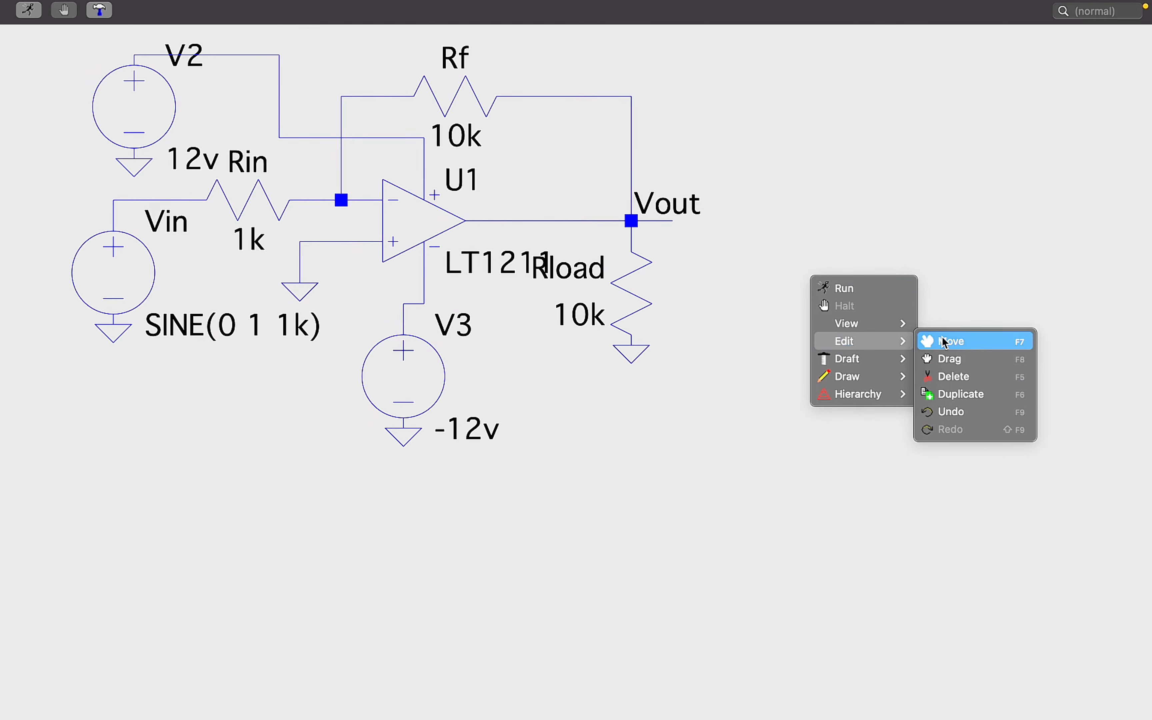
click(954, 342)
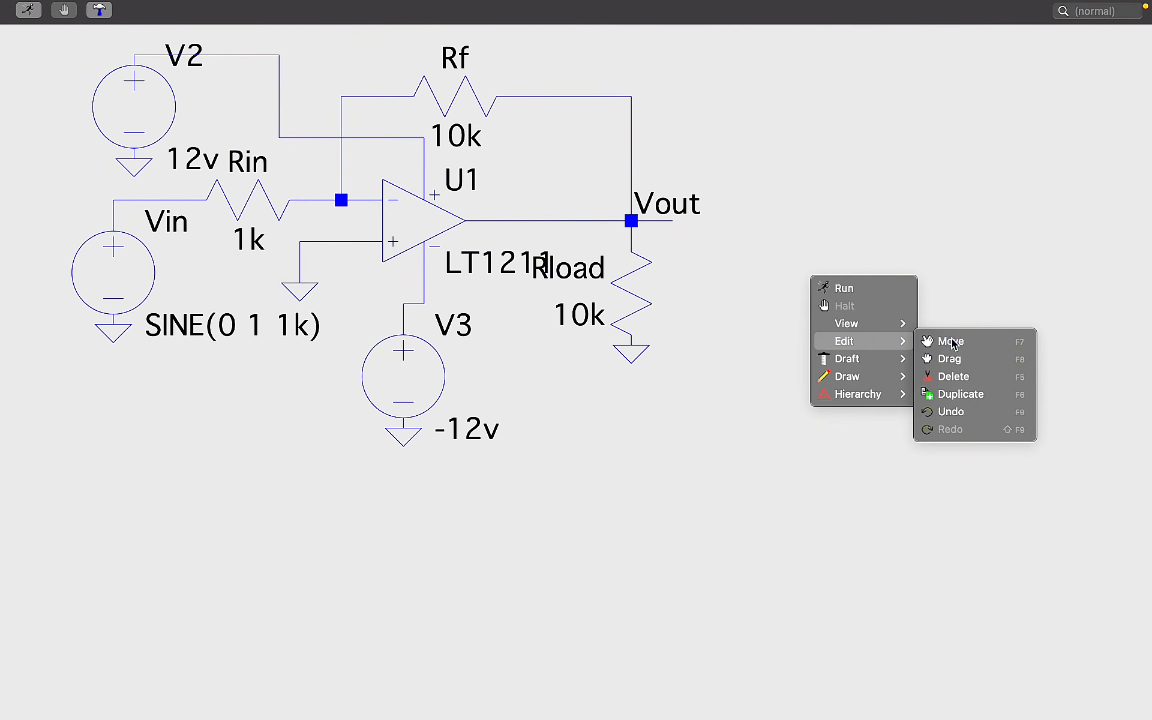
click(572, 272)
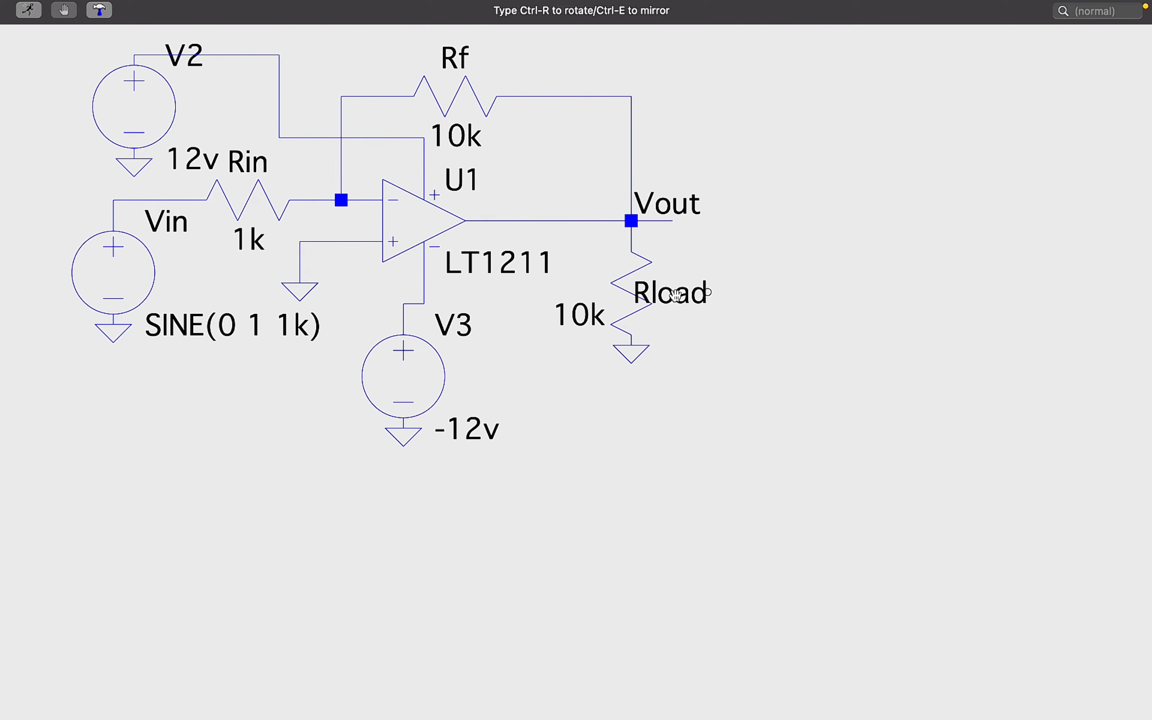
click(676, 289)
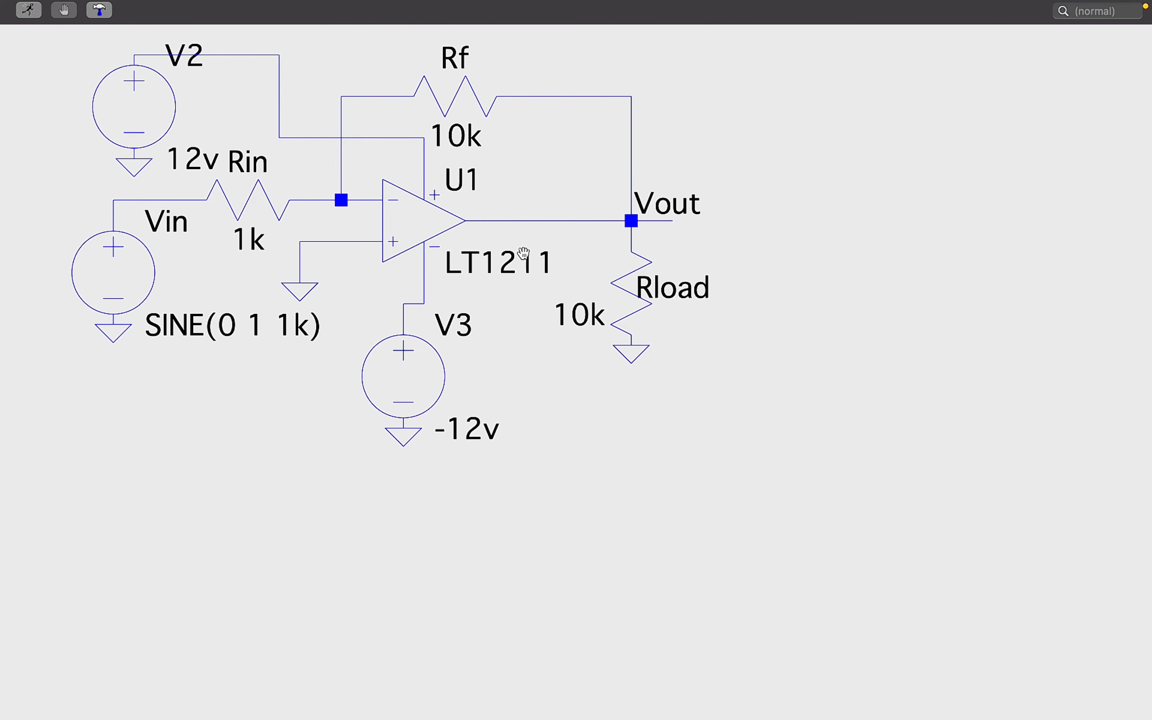
Step: Move the V3 name down onto the edge of its source and the Vin name above the sine source
click(458, 326)
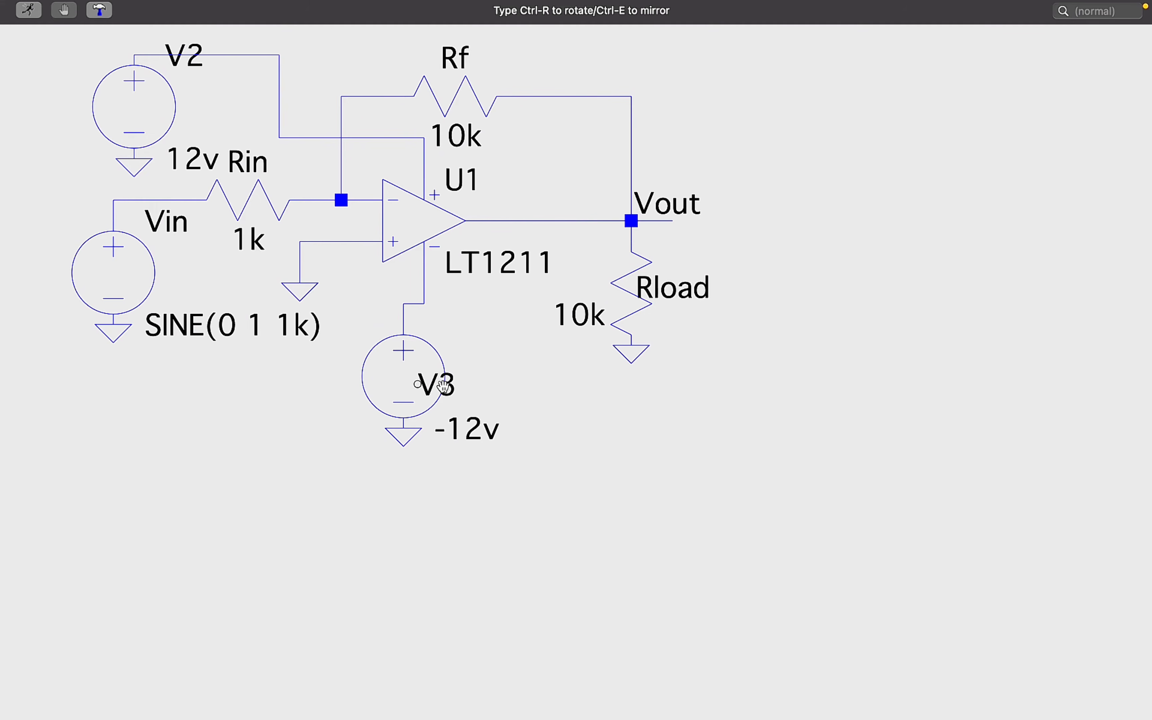
click(441, 386)
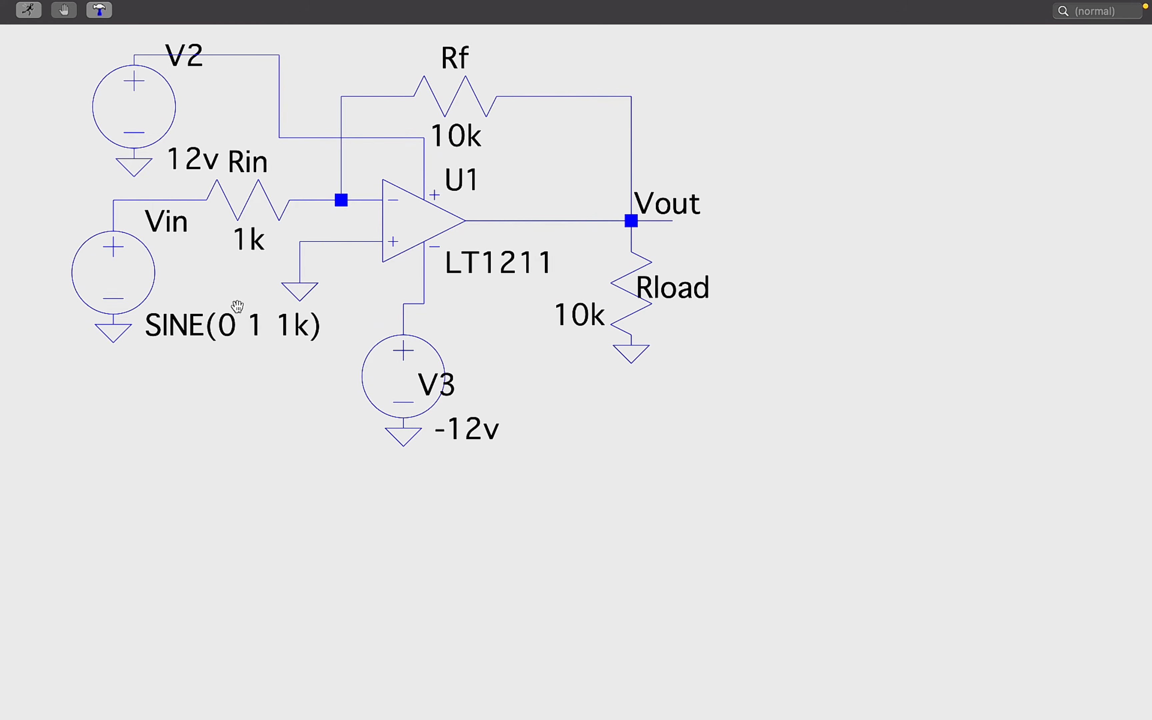
click(151, 223)
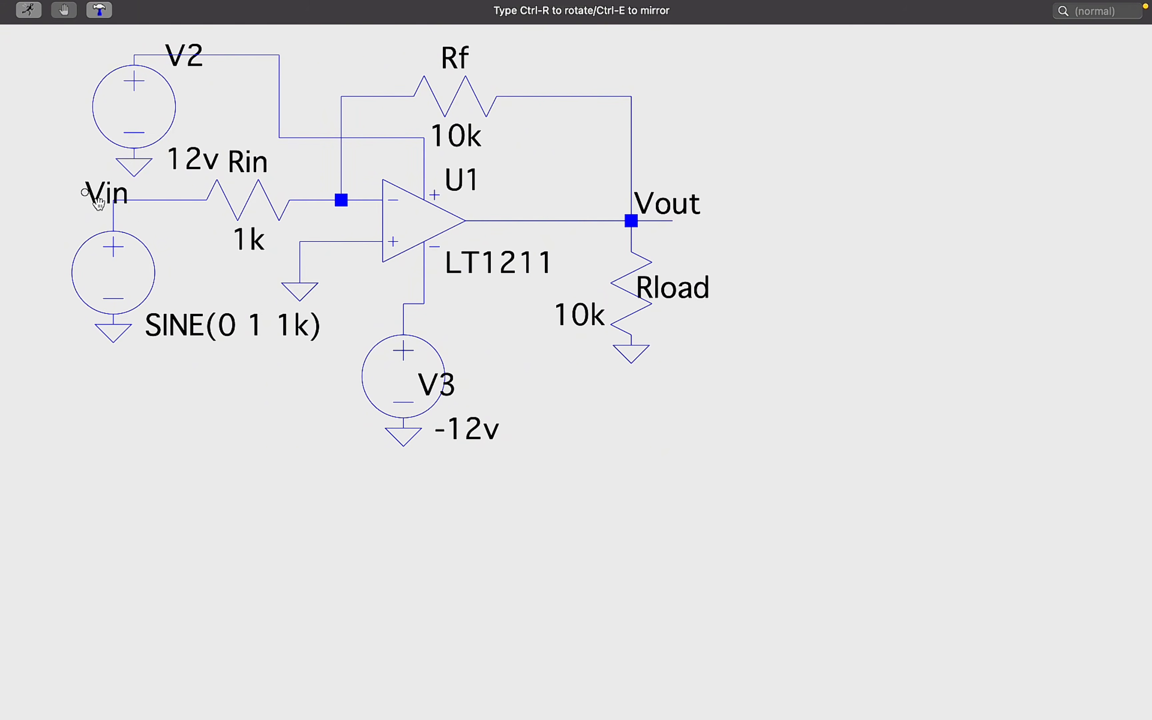
click(99, 203)
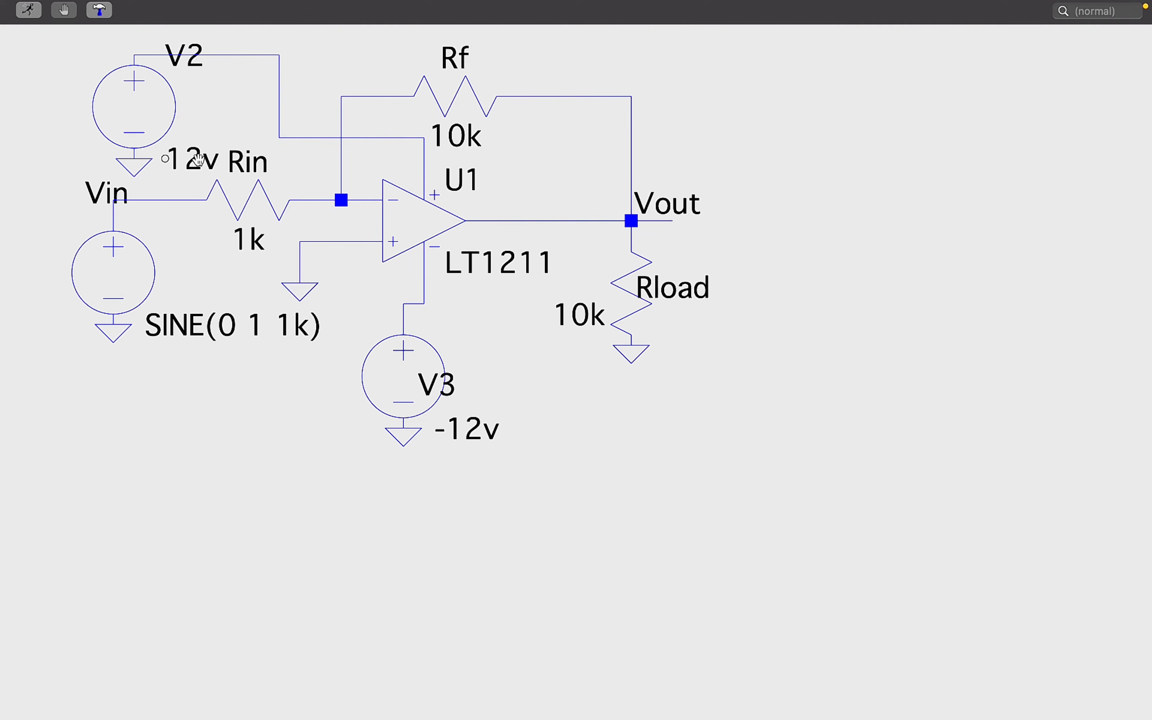
Step: Move the 12v value to the left edge of source V2 and the V2 name just above the source
click(167, 159)
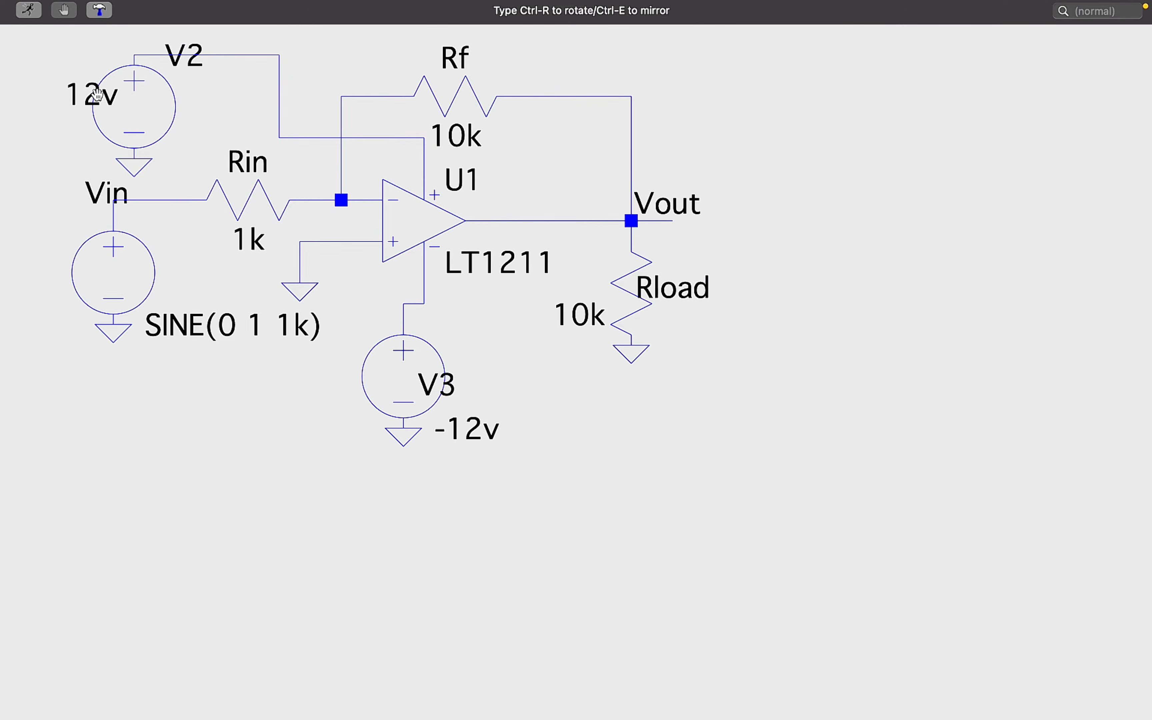
click(97, 94)
click(177, 59)
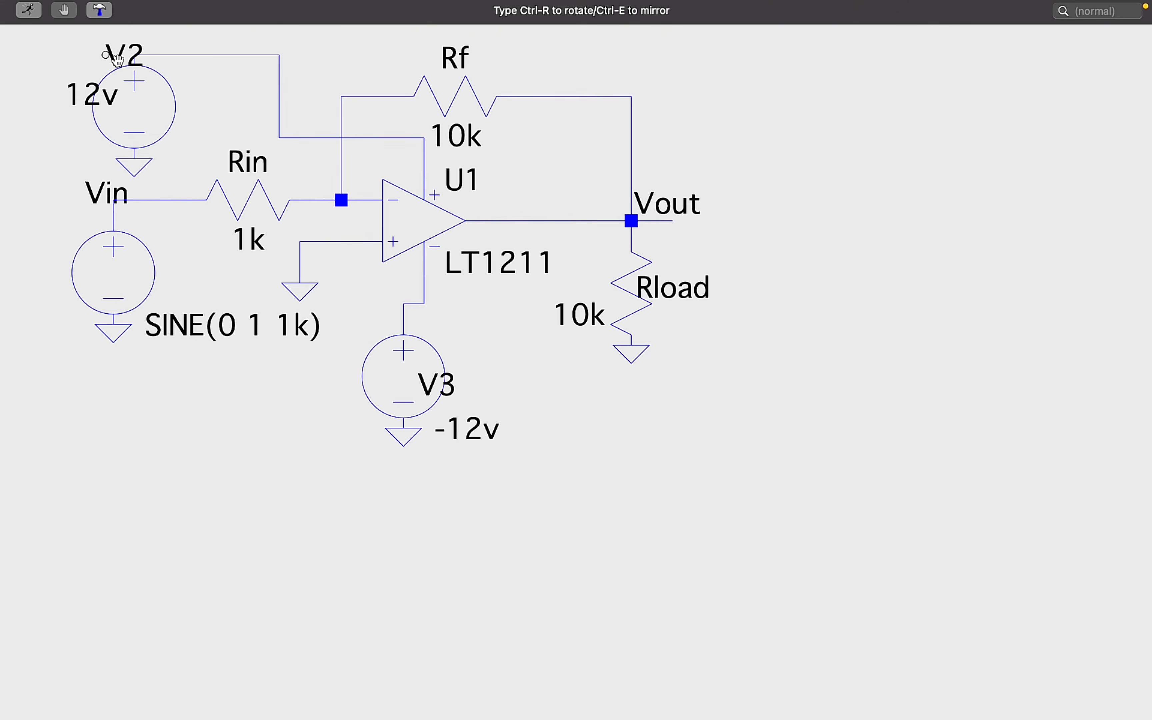
click(101, 54)
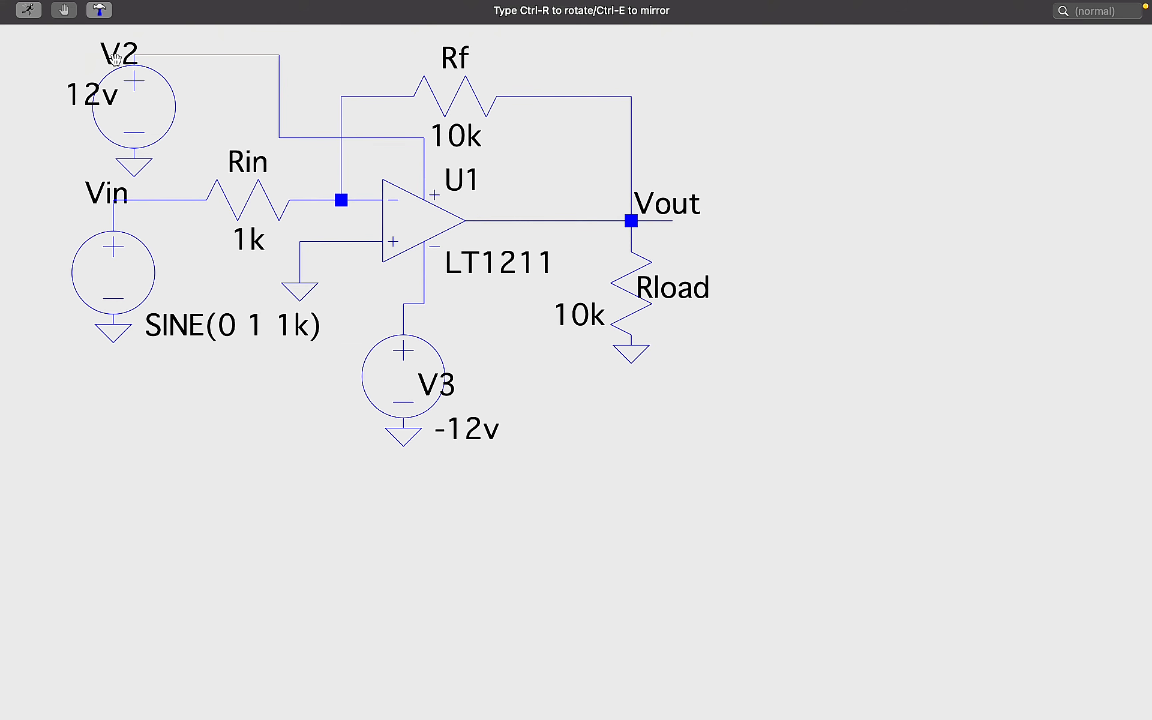
Step: Move the SINE(0 1 1k) text onto the Vin source, and put V3's name at its source's left edge with -12v inside the circle
click(181, 320)
click(83, 304)
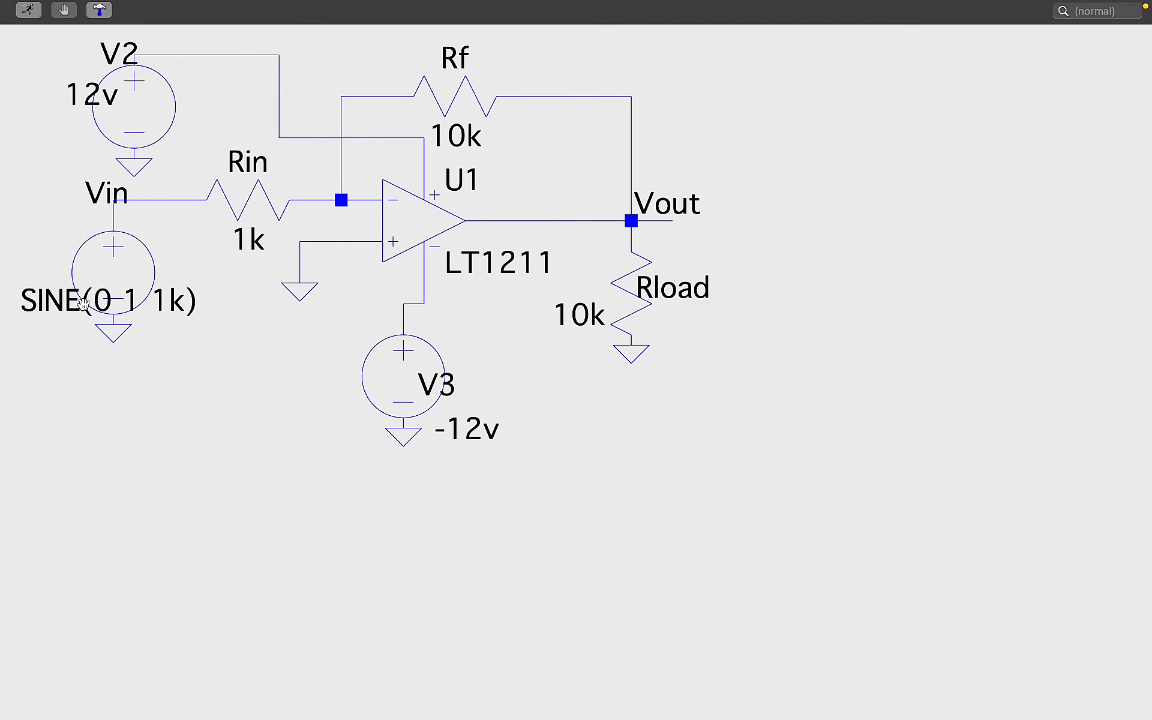
click(441, 381)
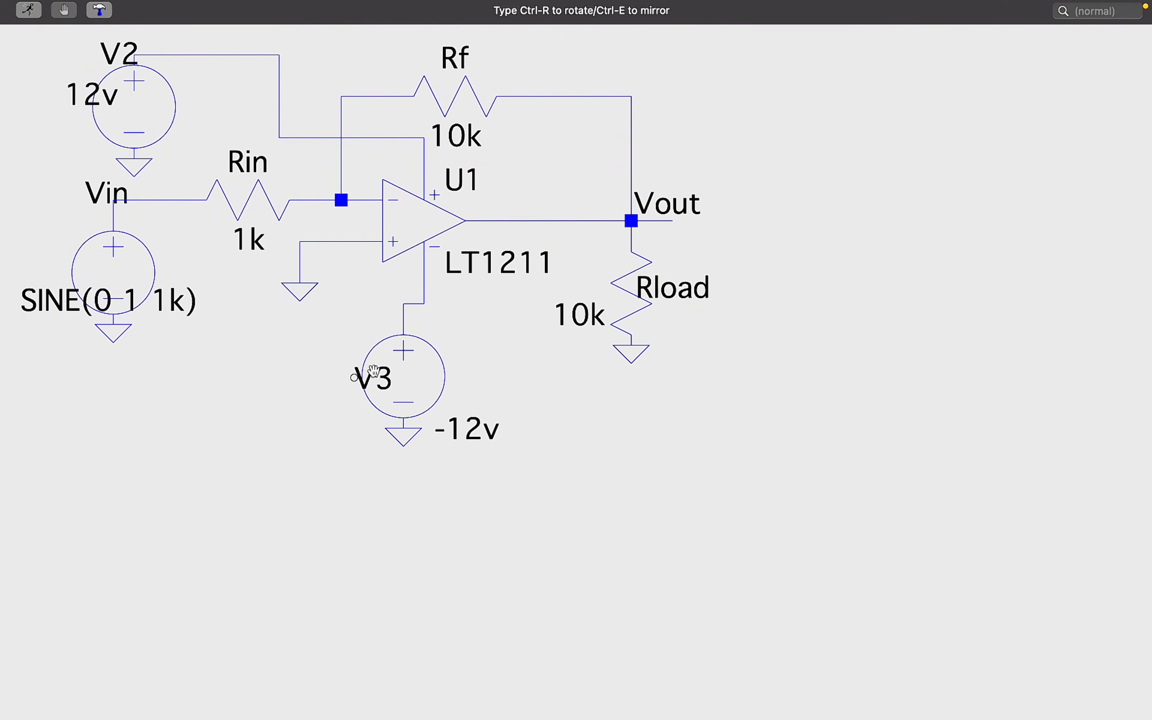
click(359, 363)
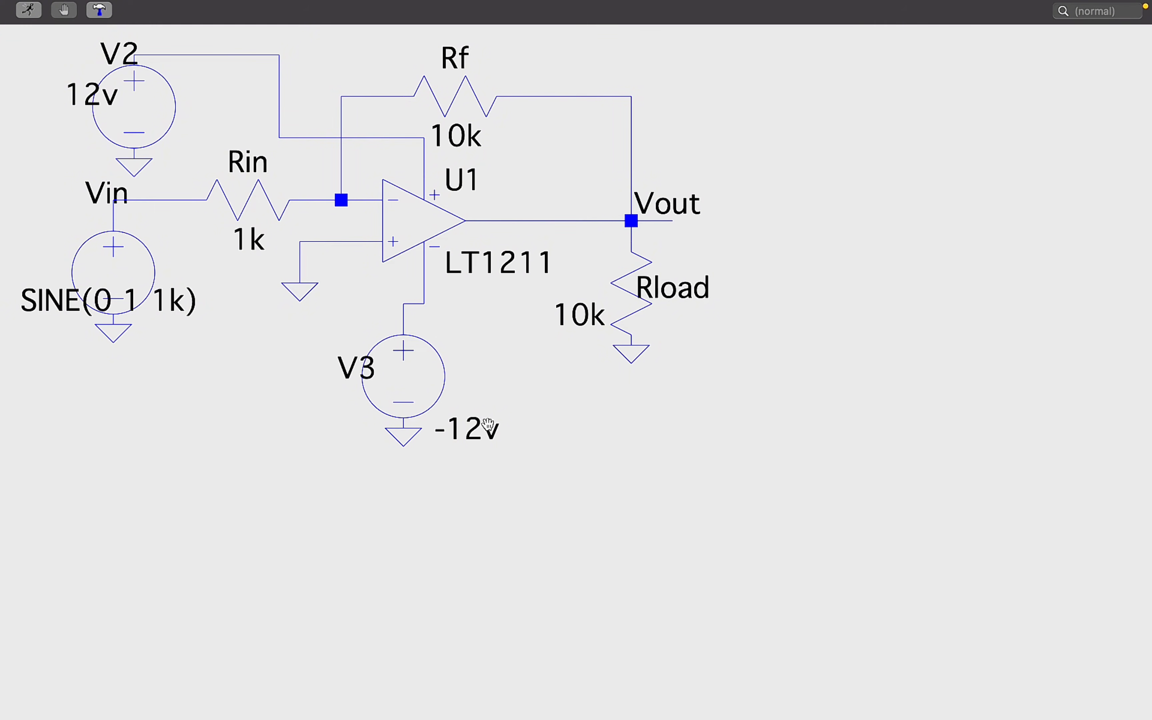
click(472, 430)
click(419, 383)
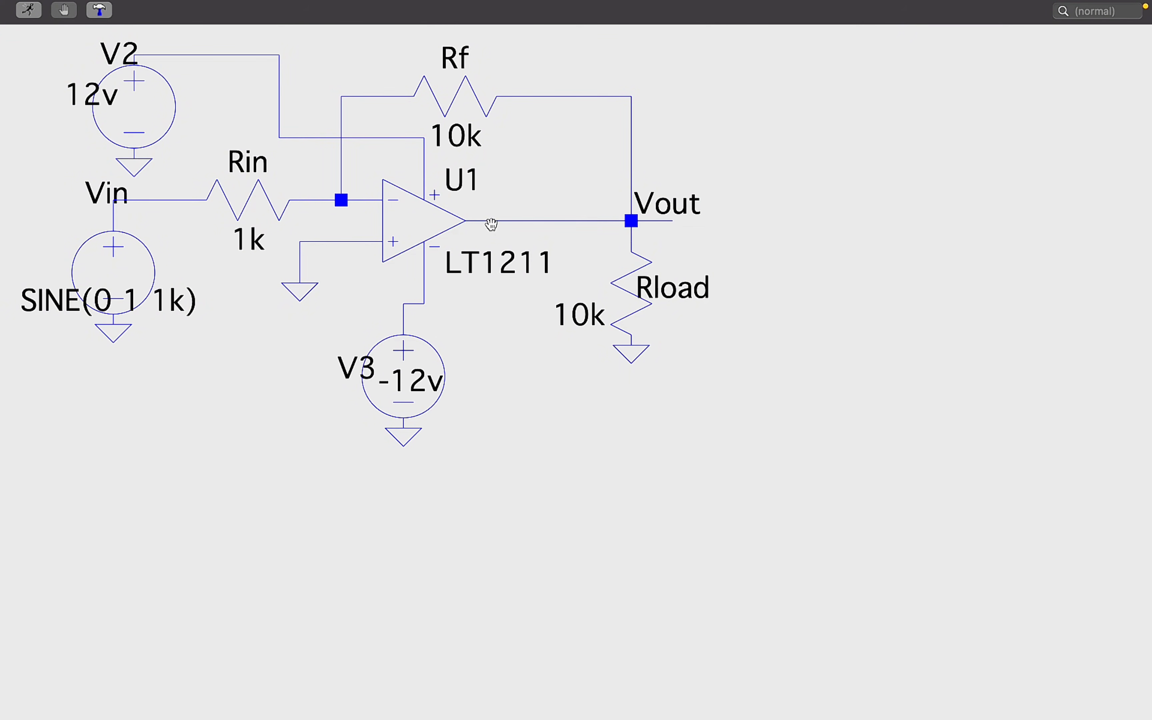
Step: Move the 10k value of Rf and the 1k value of Rin onto the right part of their resistor symbols
click(452, 142)
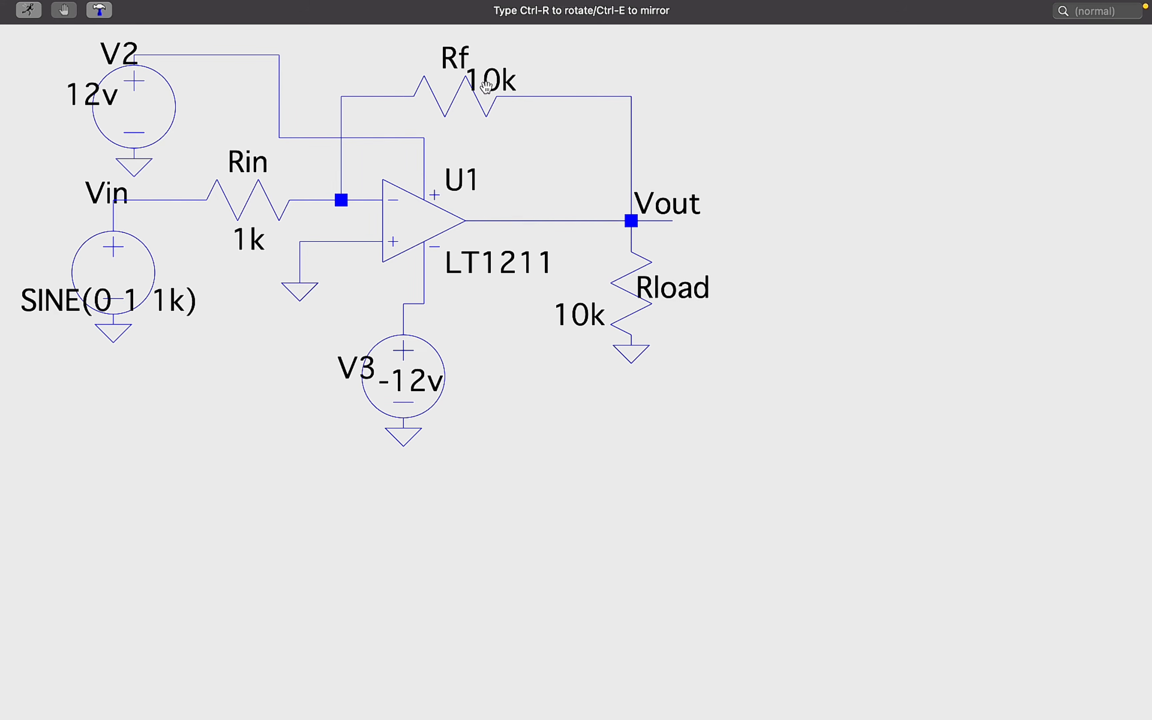
click(486, 85)
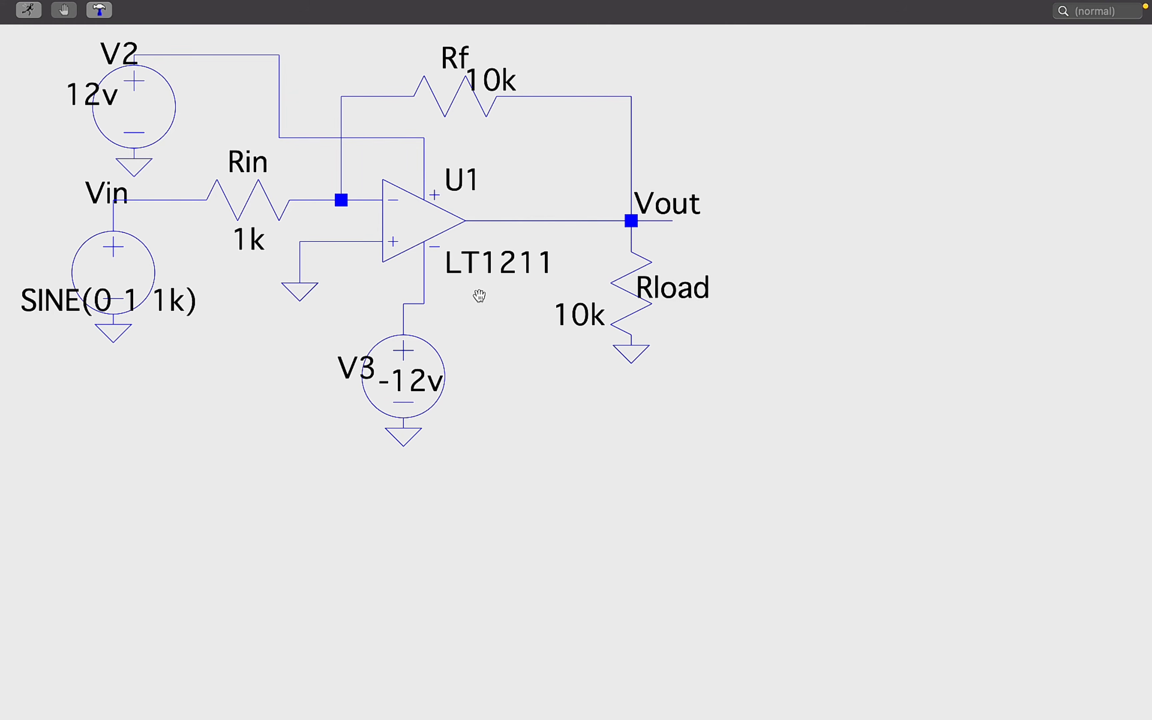
click(244, 242)
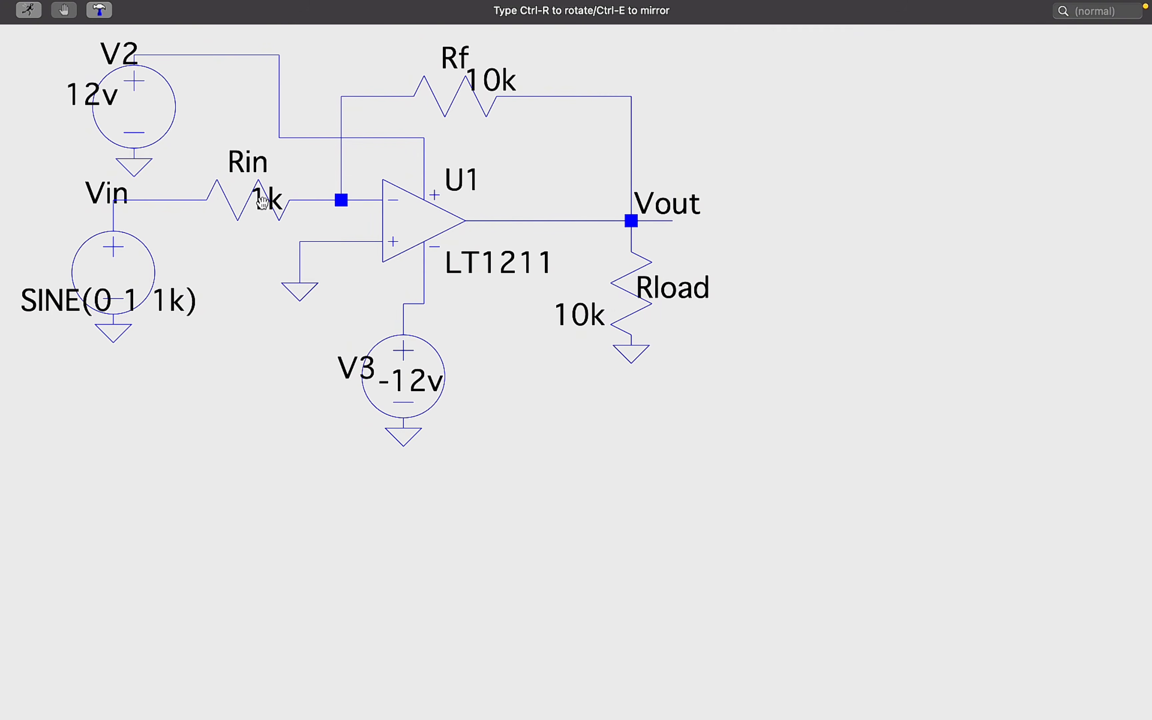
click(262, 203)
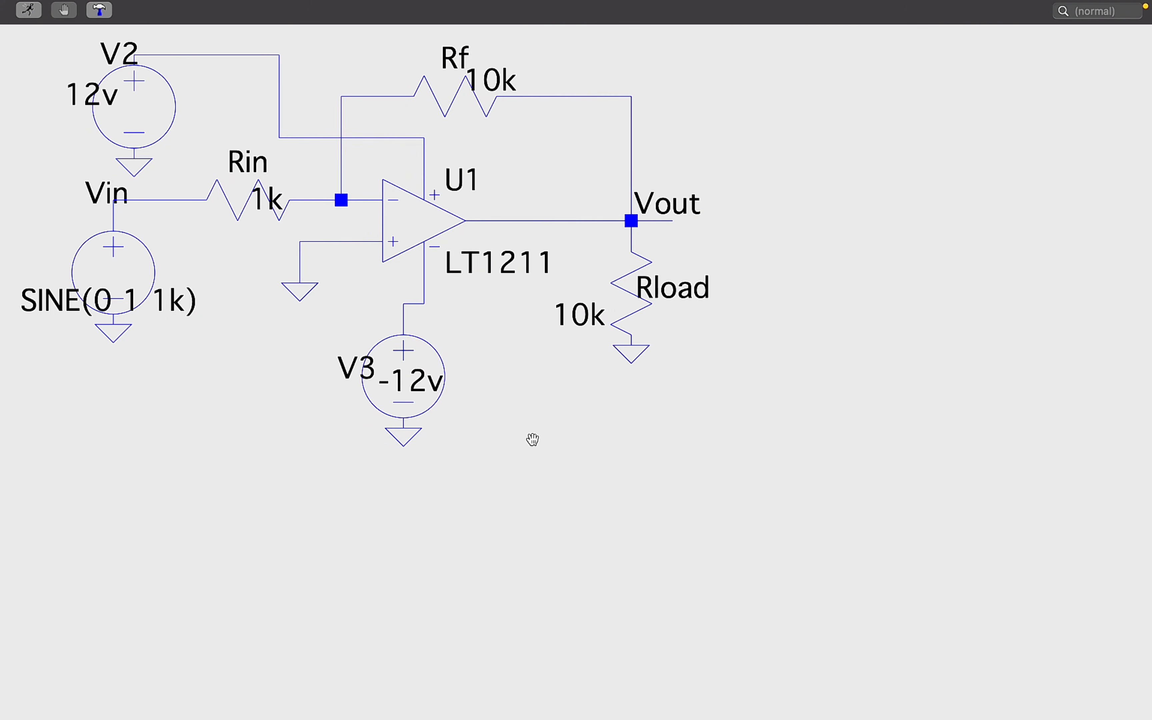
Step: Add the SPICE directive .tran 10ms to the schematic and place it below the load resistor
right_click(622, 487)
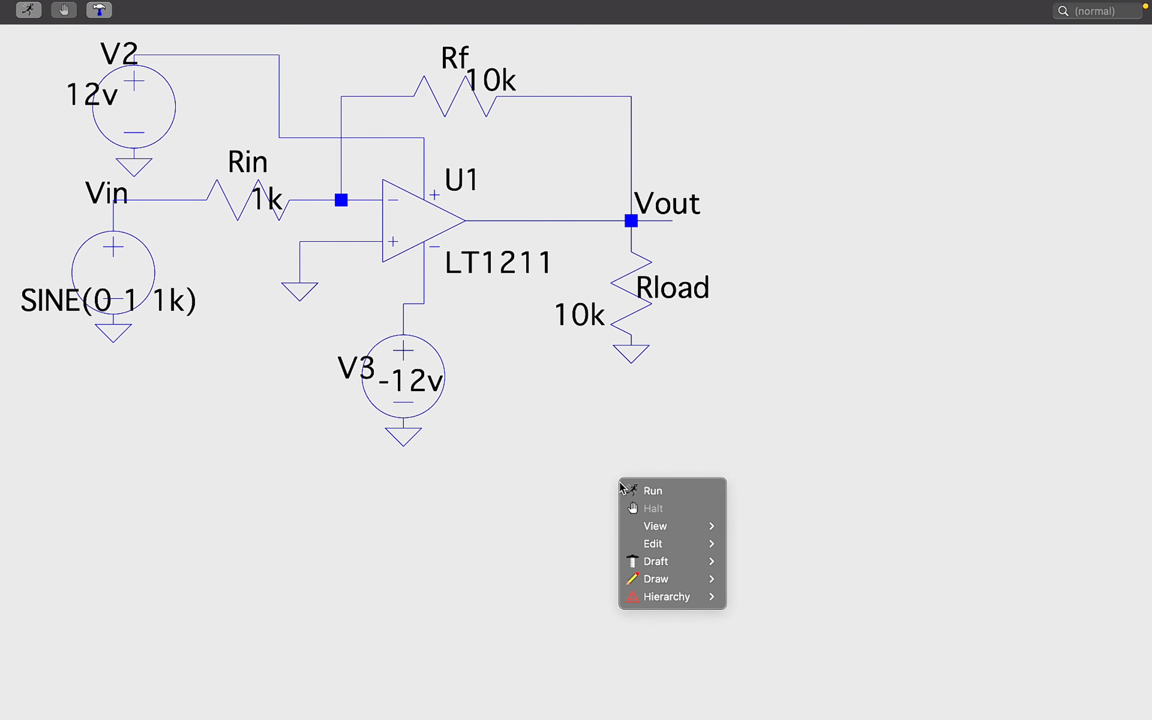
mouse_move(661, 569)
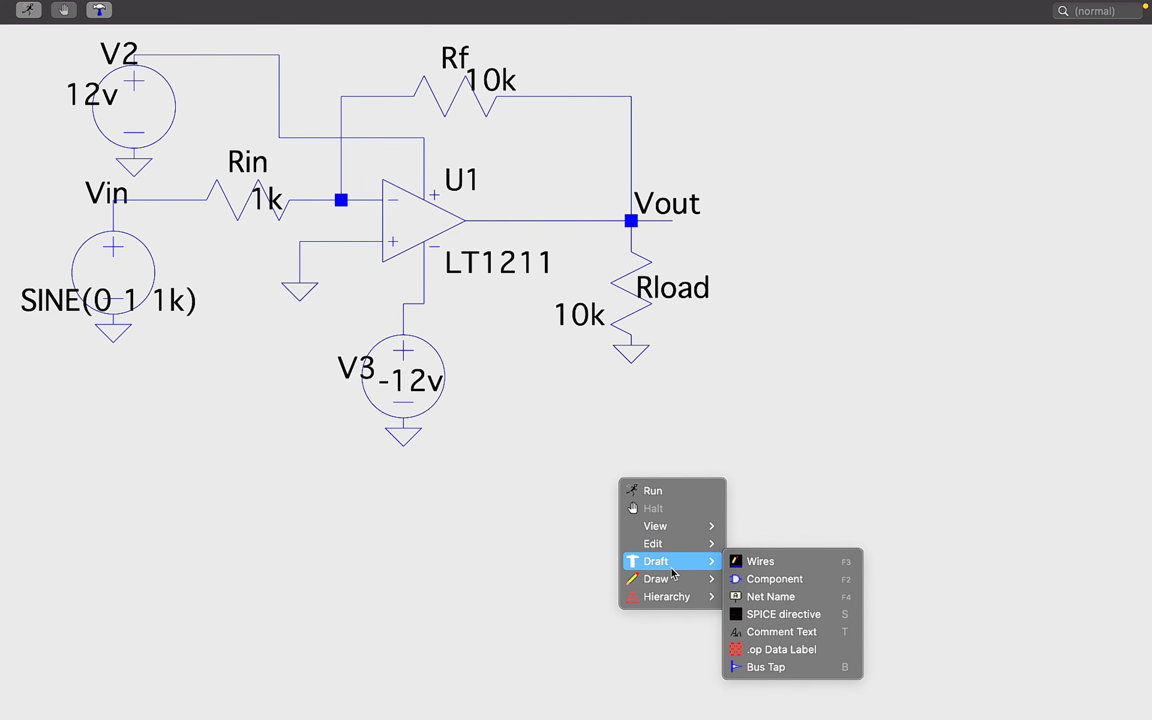
click(783, 614)
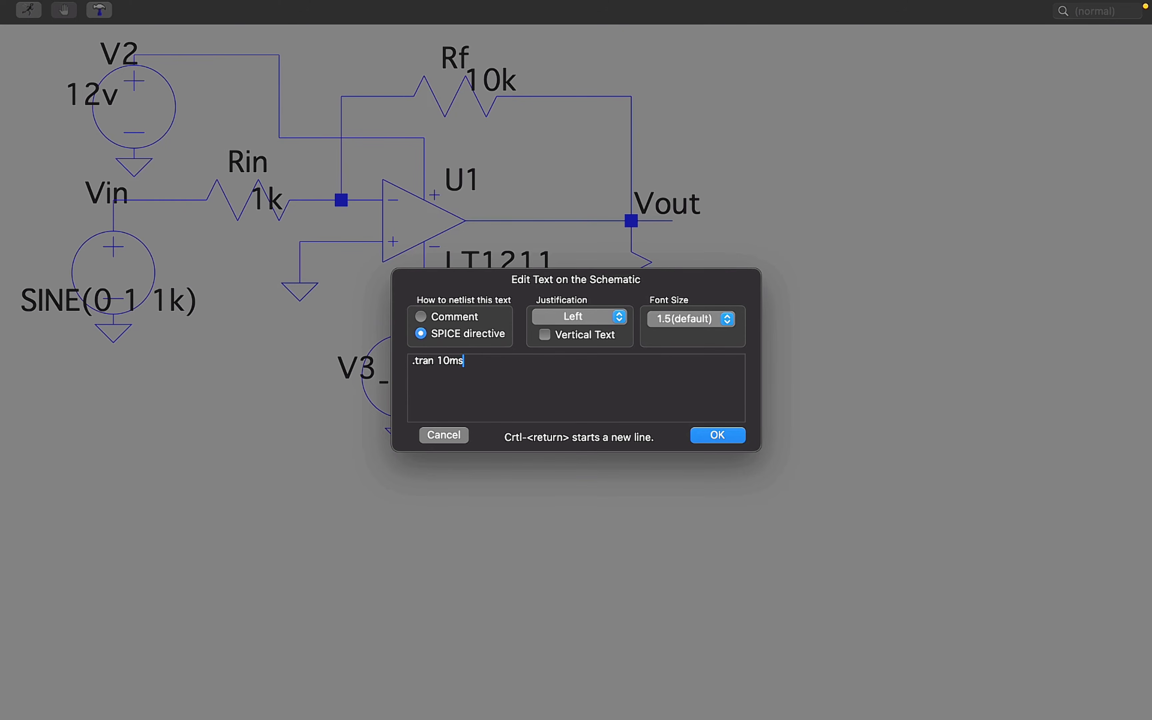
click(718, 435)
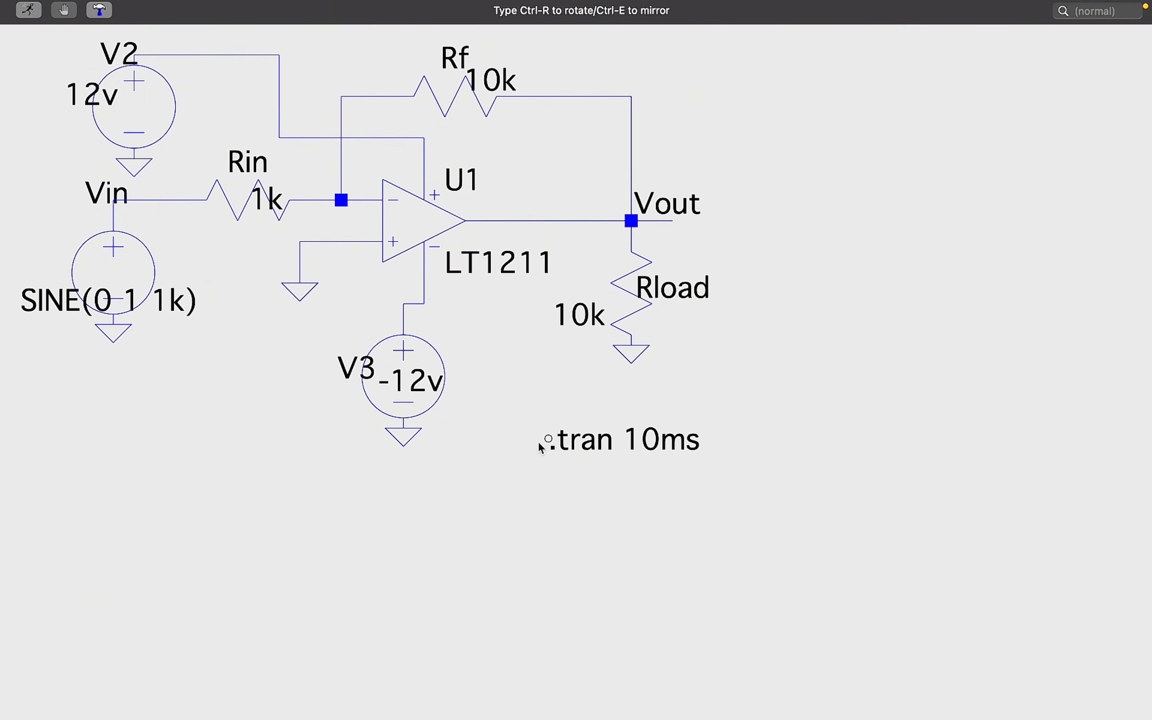
click(528, 428)
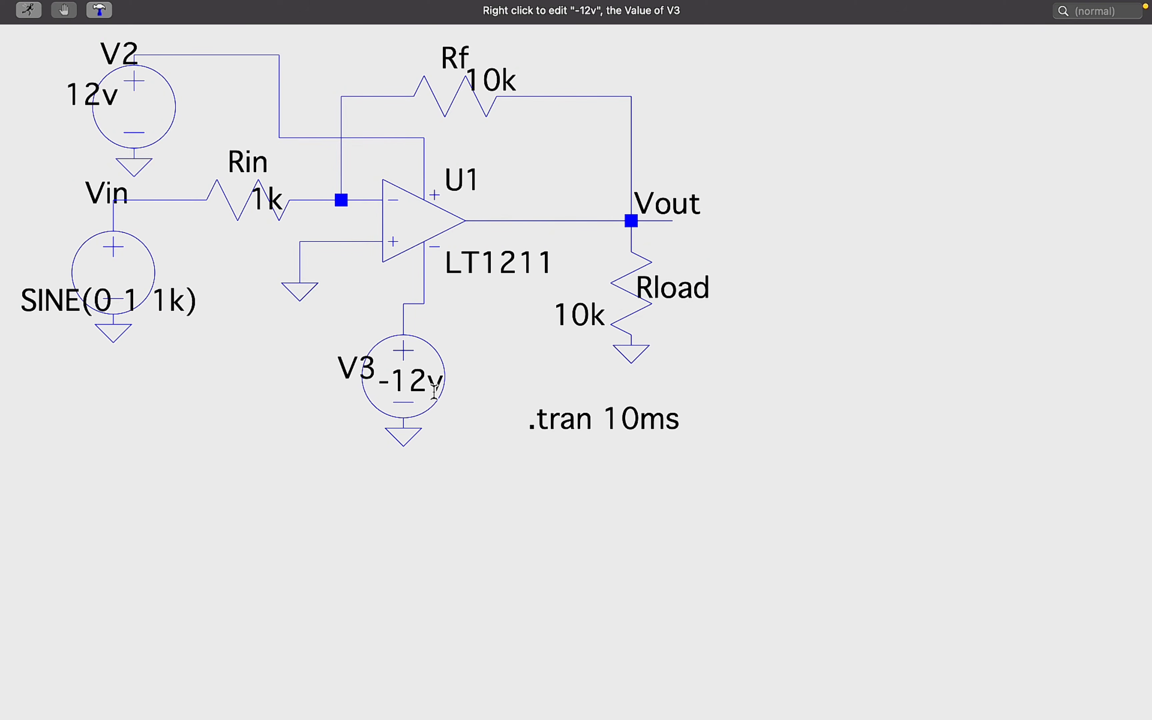
Step: Run the transient simulation, move the waveform window clear of the circuit, and plot the input node and Vout voltages
click(25, 11)
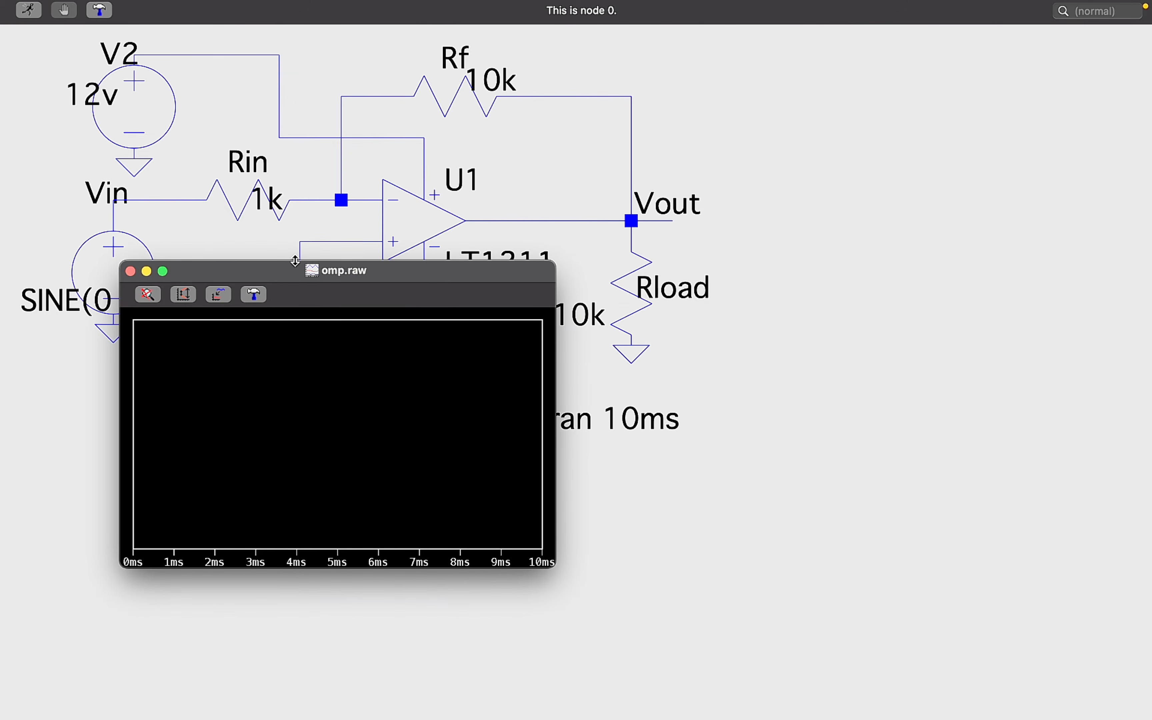
drag(295, 262, 869, 55)
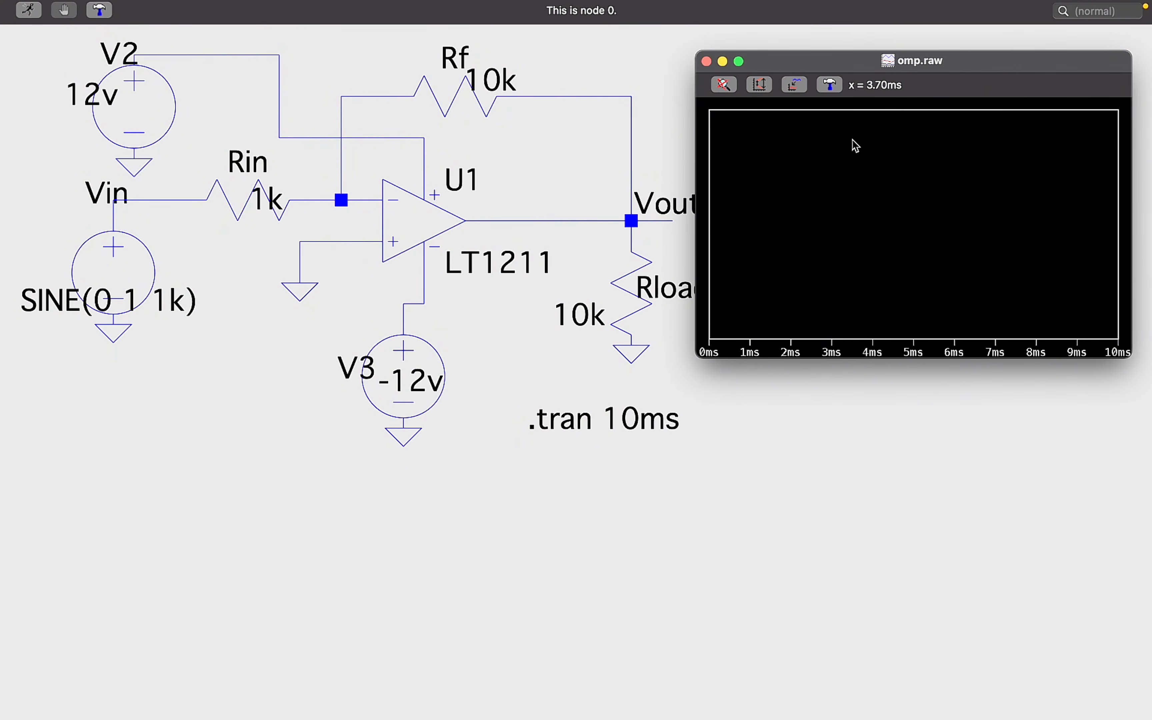
click(330, 119)
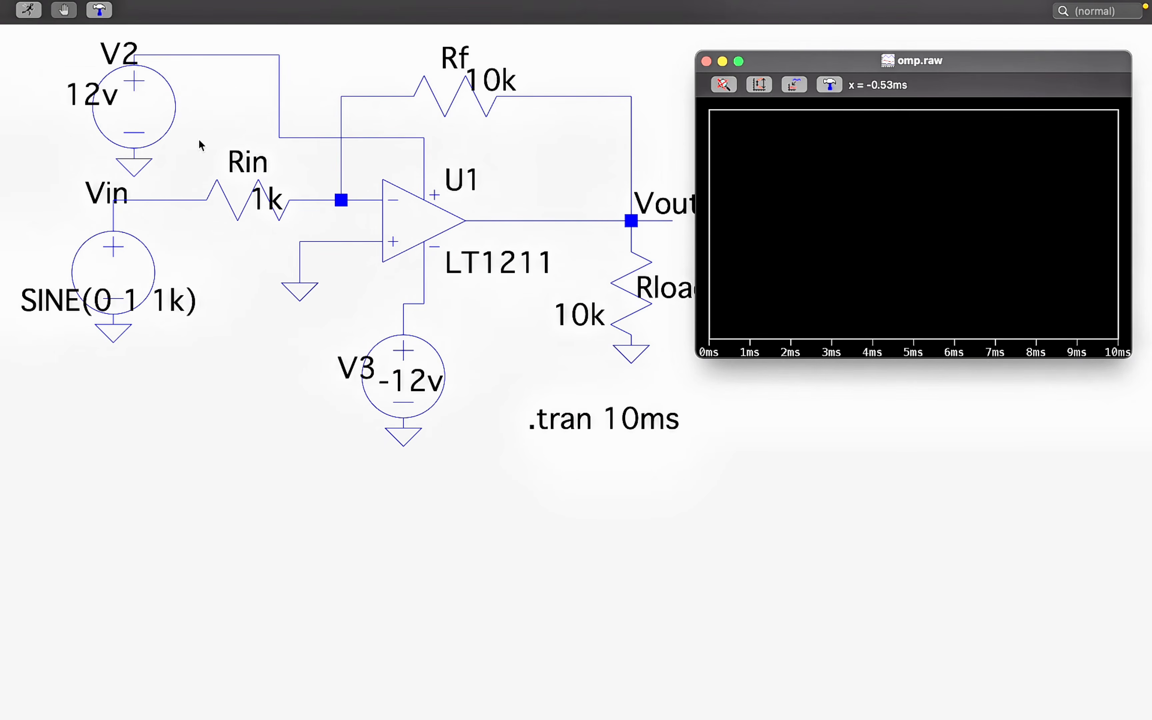
click(117, 200)
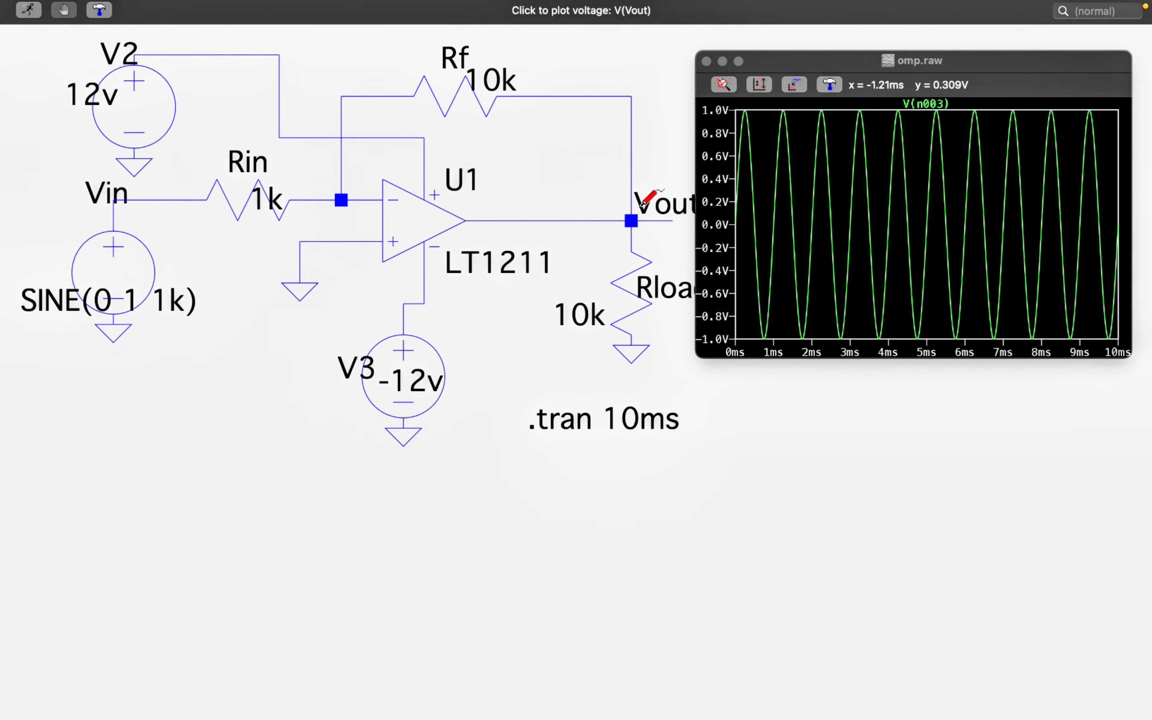
click(636, 218)
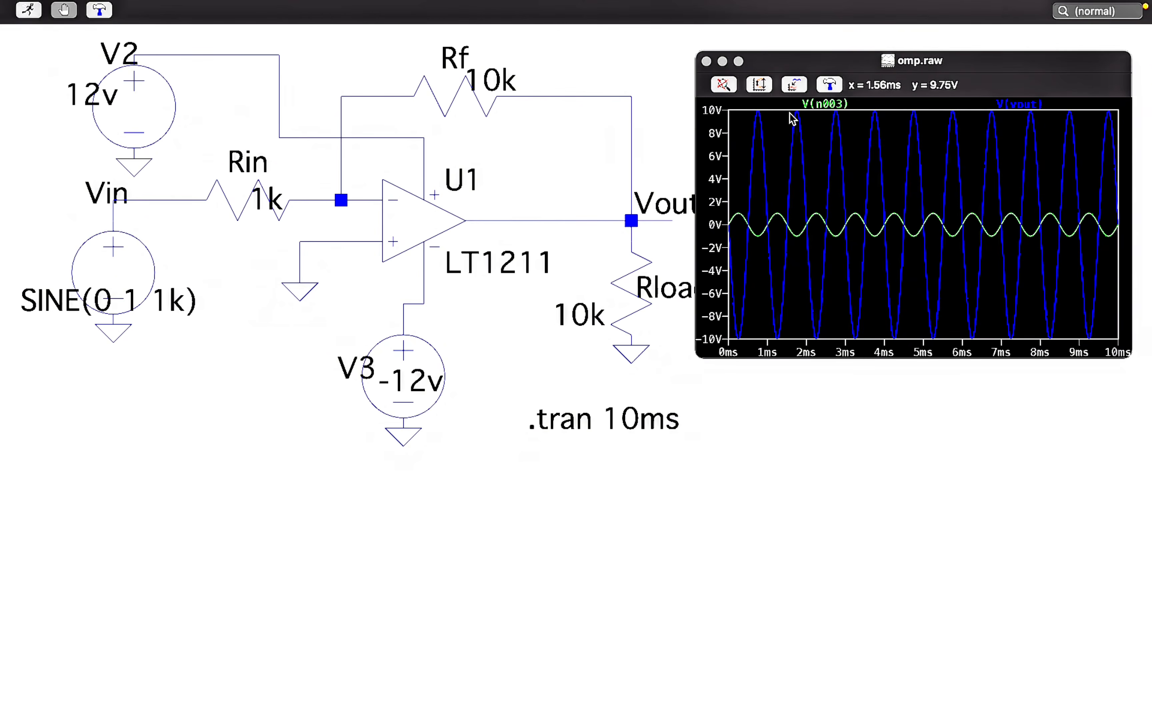
Step: Zoom the waveforms to about 0–770 µs and 4 V to -12 V, and show the plot window full screen
drag(857, 61, 282, 270)
drag(153, 322, 347, 550)
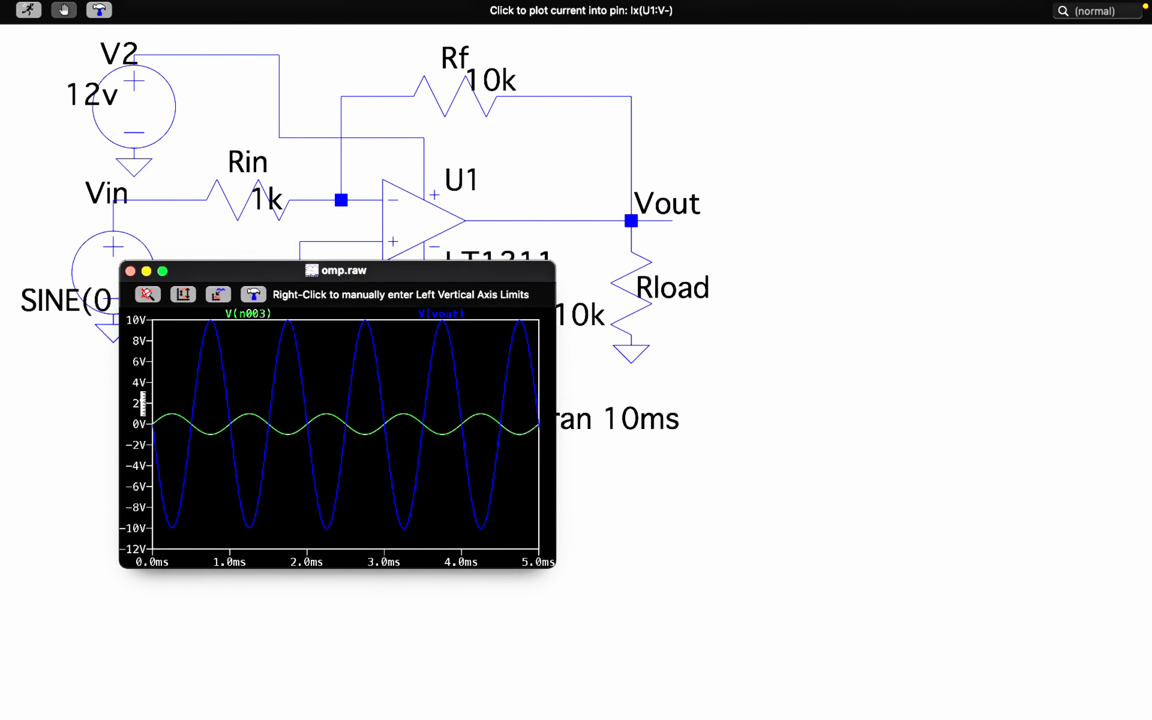
drag(147, 391, 210, 543)
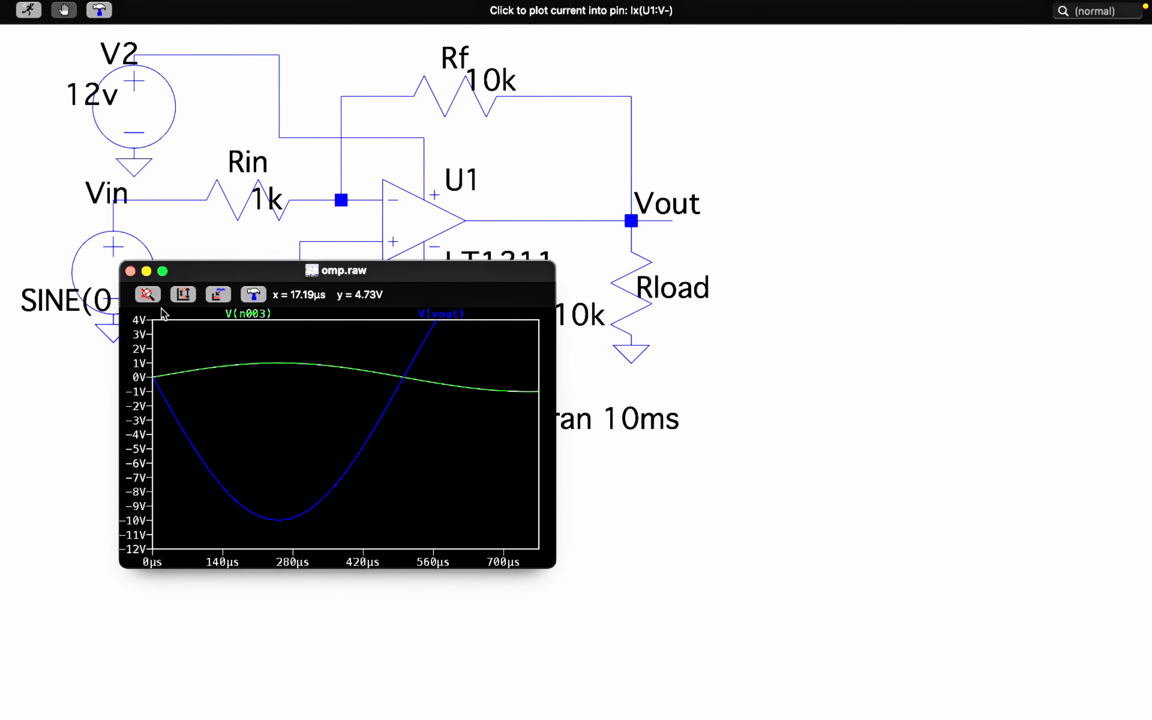
click(163, 271)
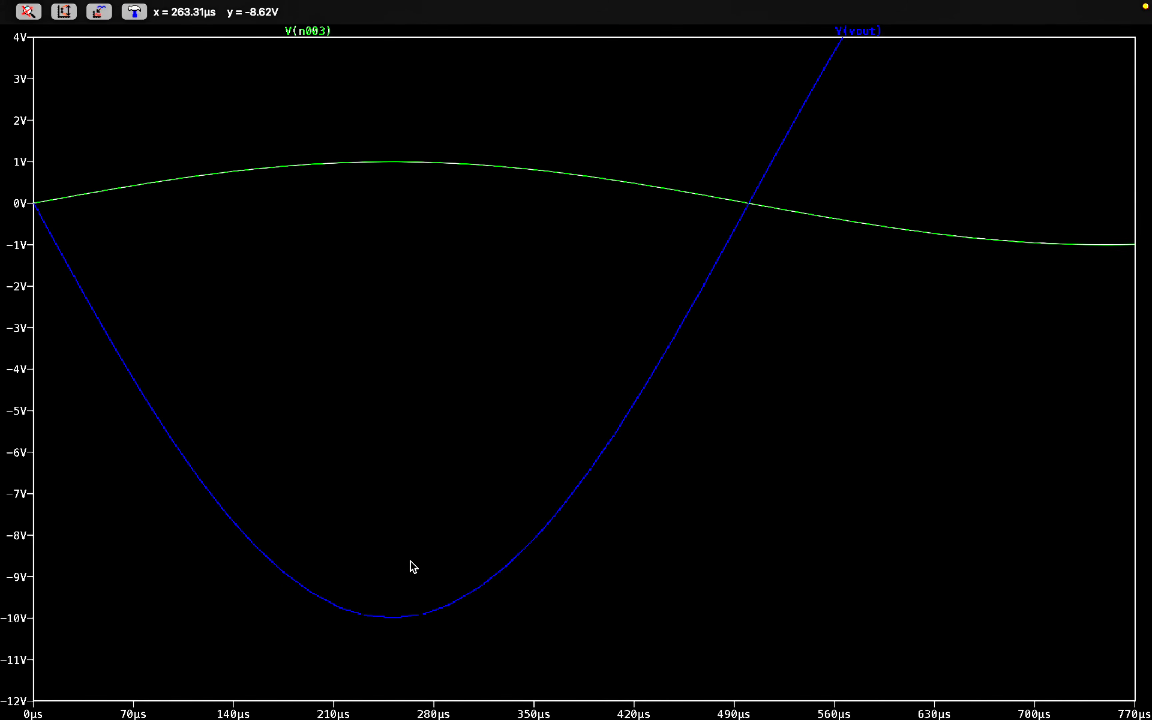
Step: Return to the schematic and set the value of feedback resistor Rf to 5k
key(ctrl+Right)
key(ctrl+Left)
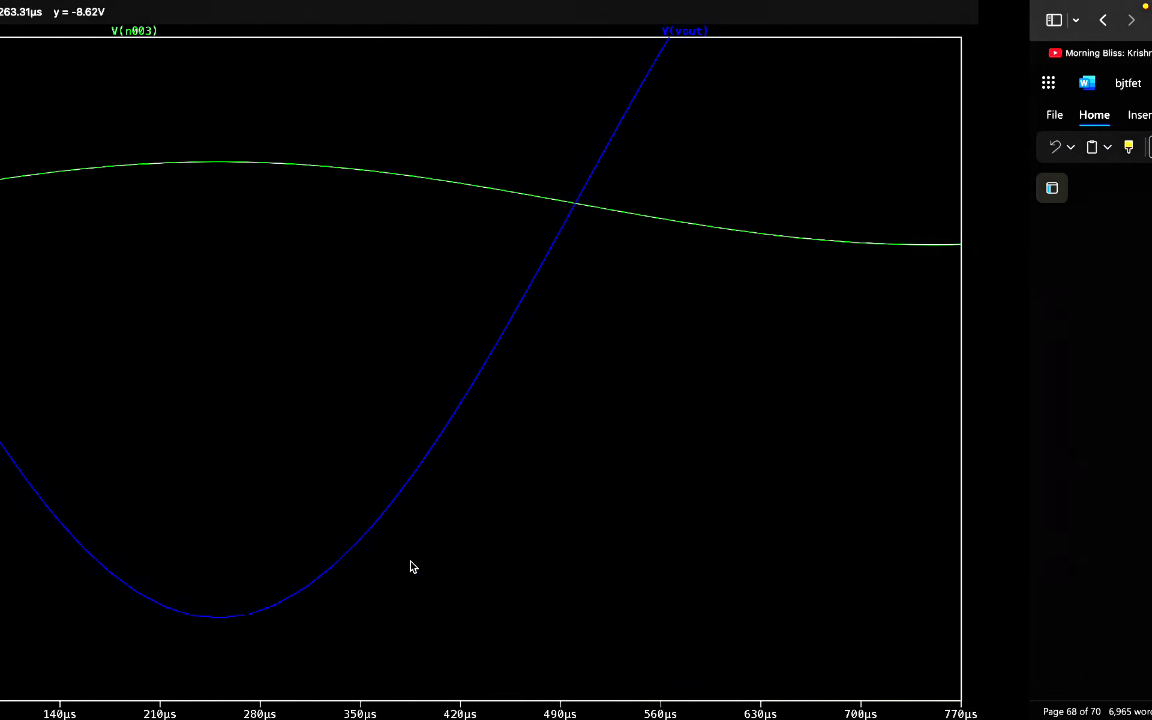
key(ctrl+Left)
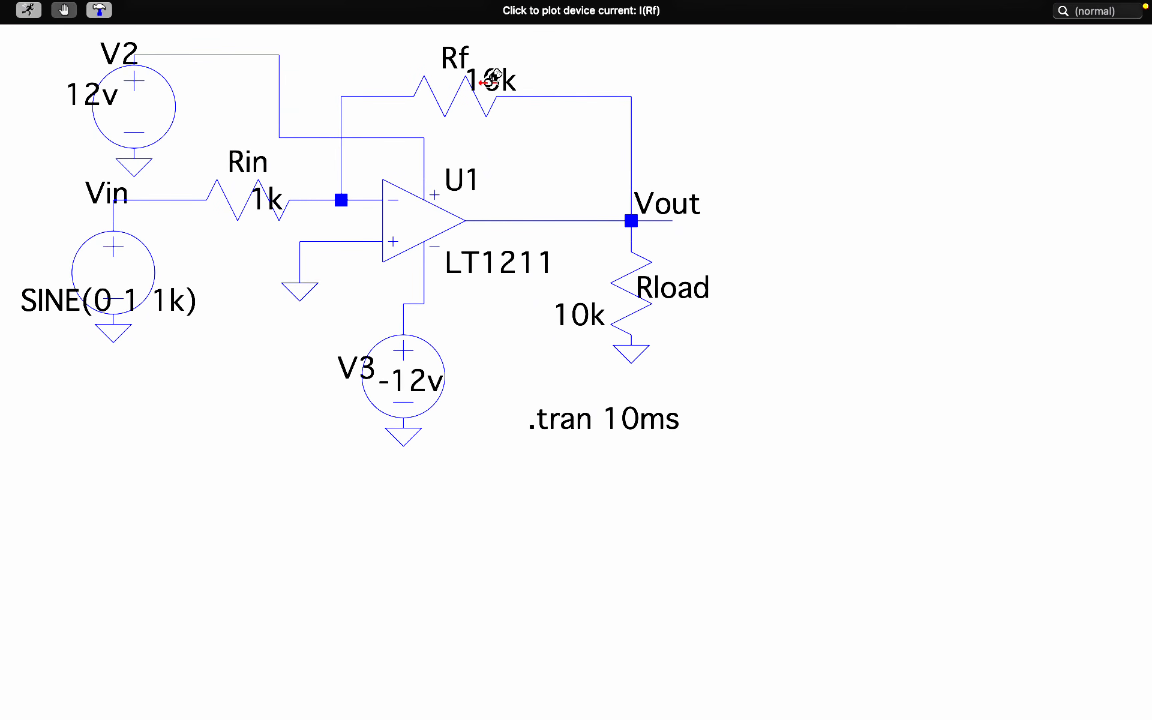
right_click(493, 78)
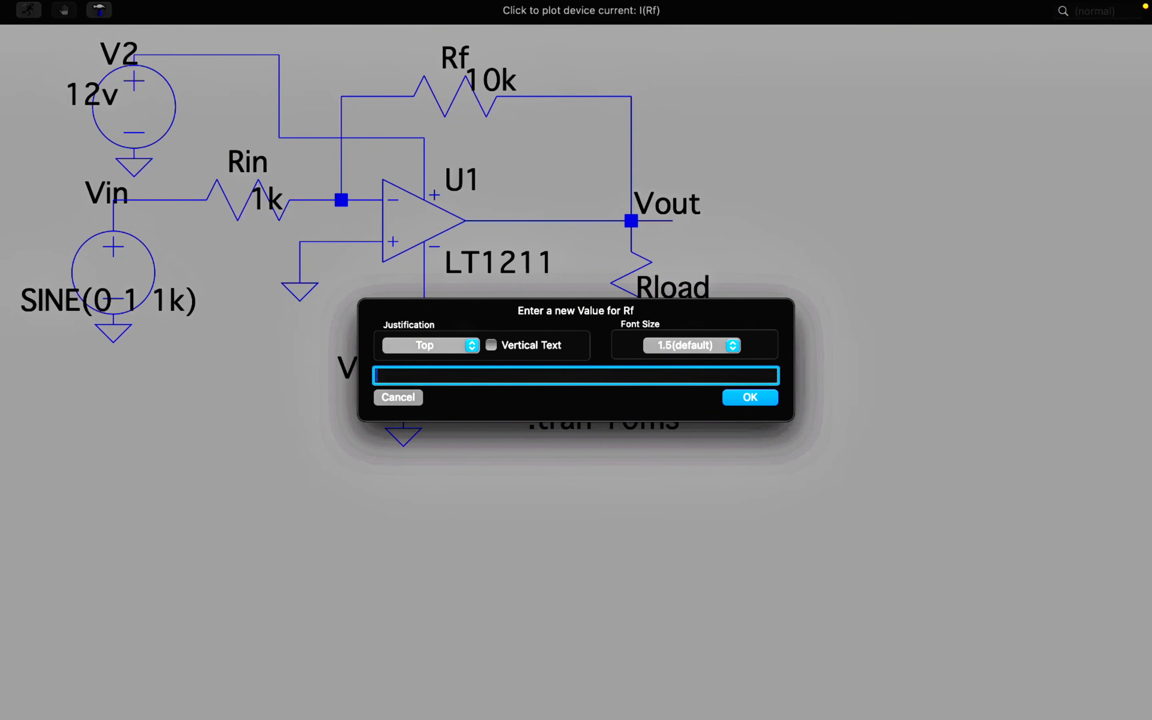
click(761, 400)
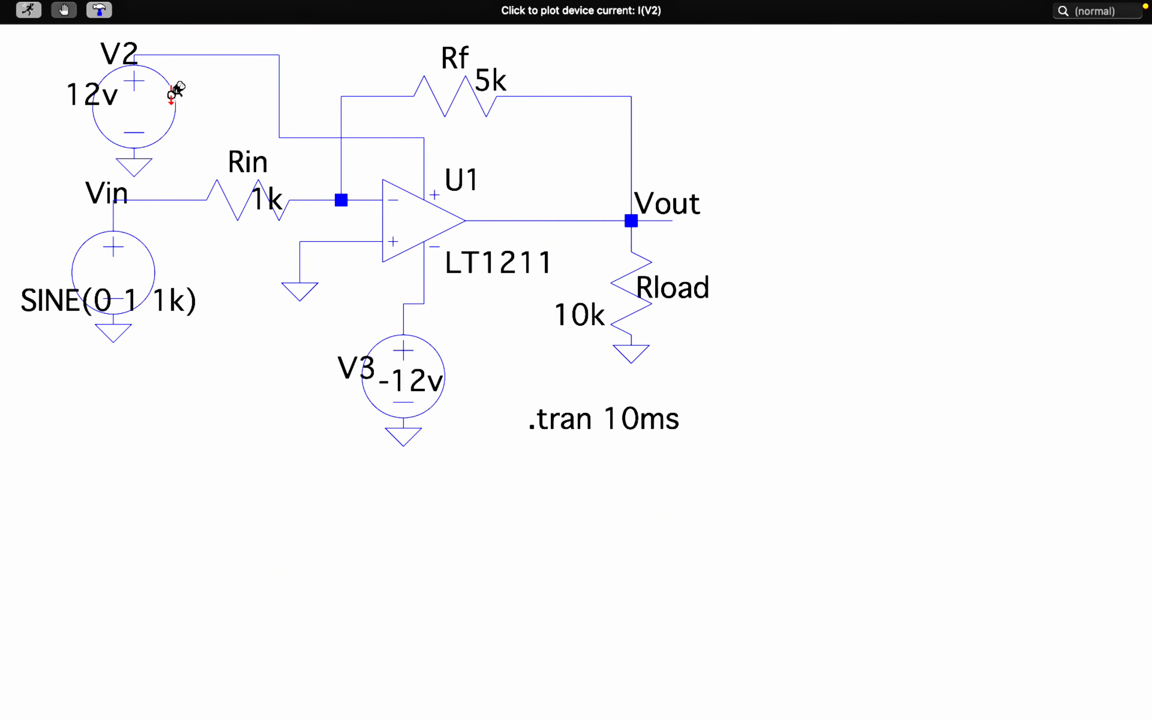
Step: Close the old full-screen omp.raw waveform window and rerun the transient simulation from the schematic
key(super+q)
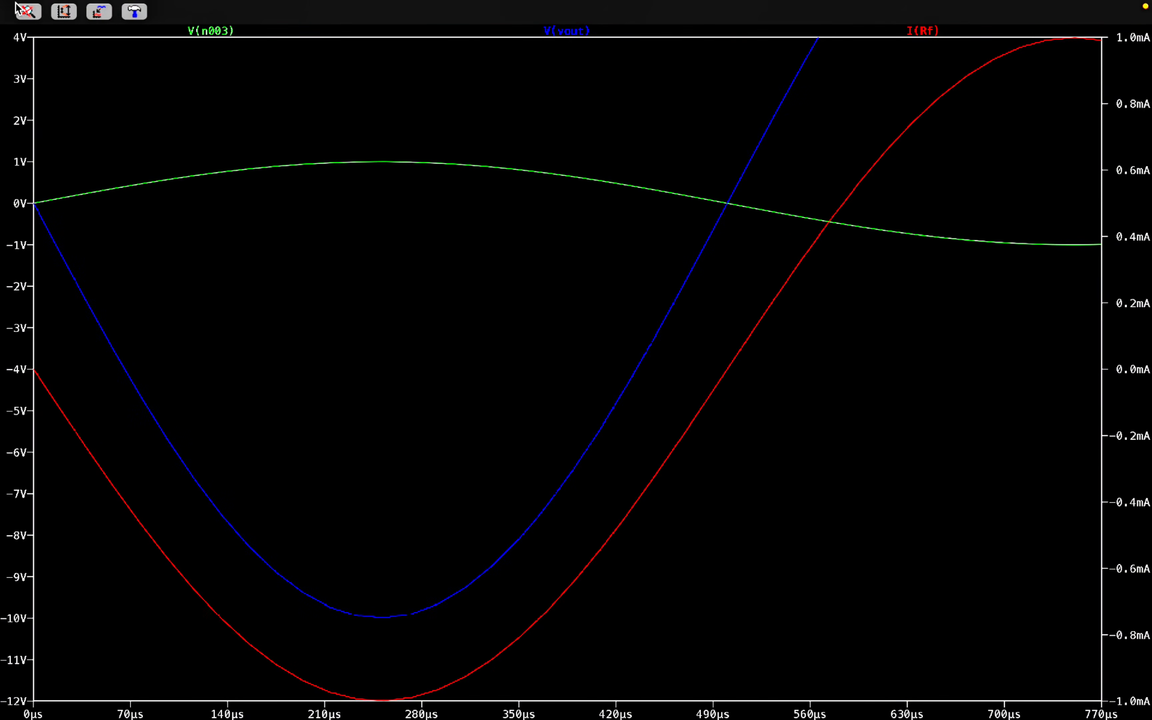
mouse_move(10, 6)
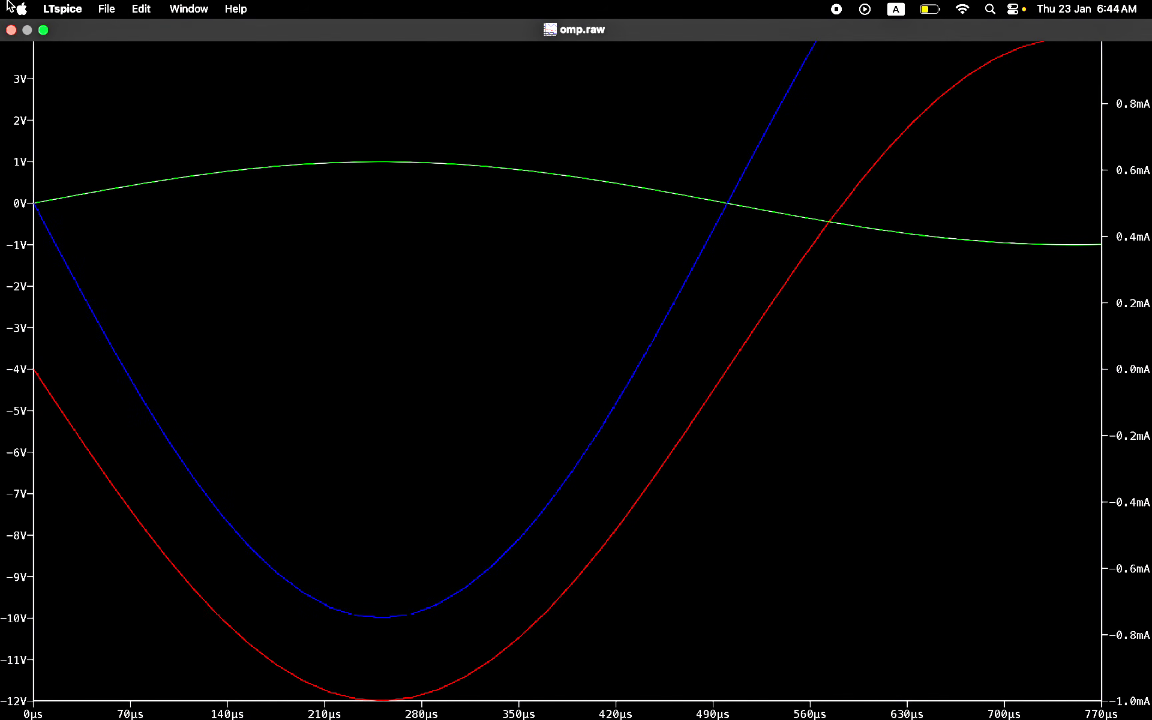
click(12, 30)
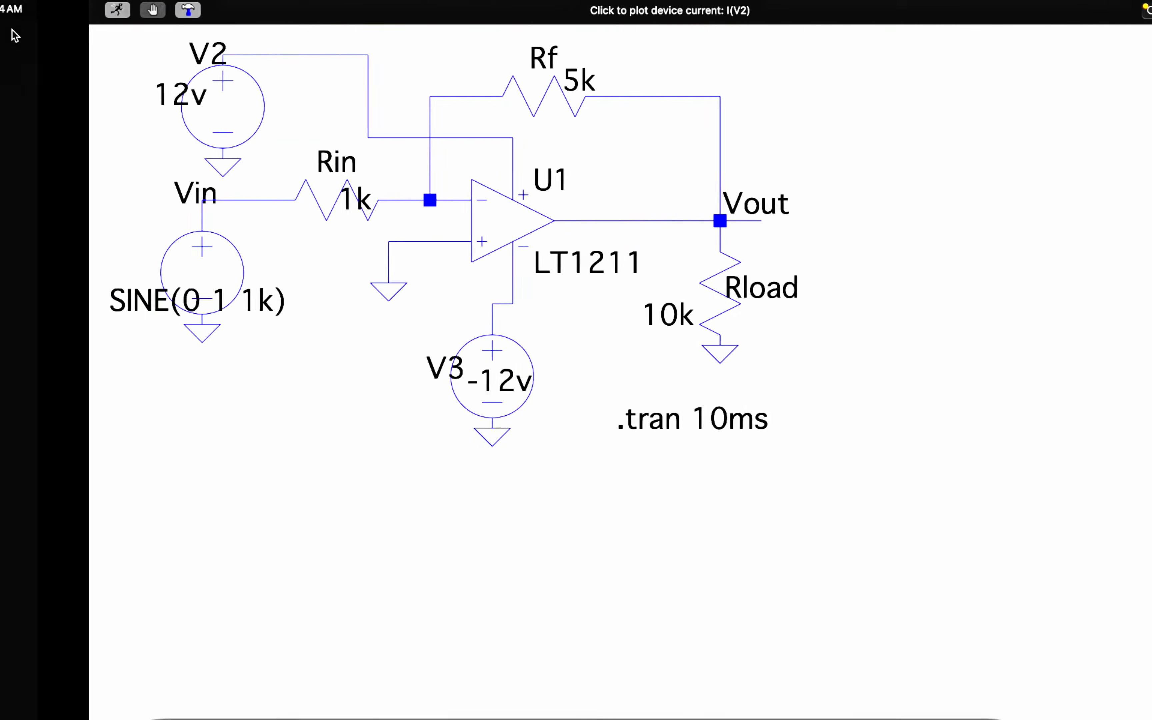
click(28, 11)
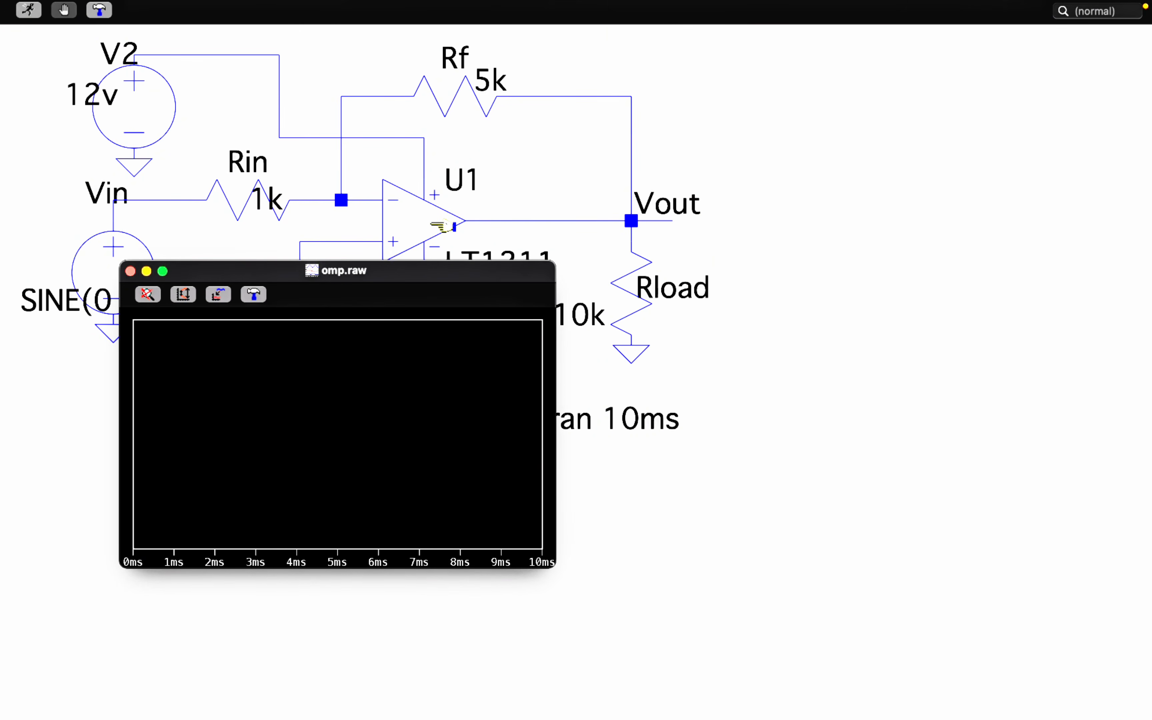
Step: Plot the voltages at Vout and the input node, and show the new waveform window full screen
click(631, 220)
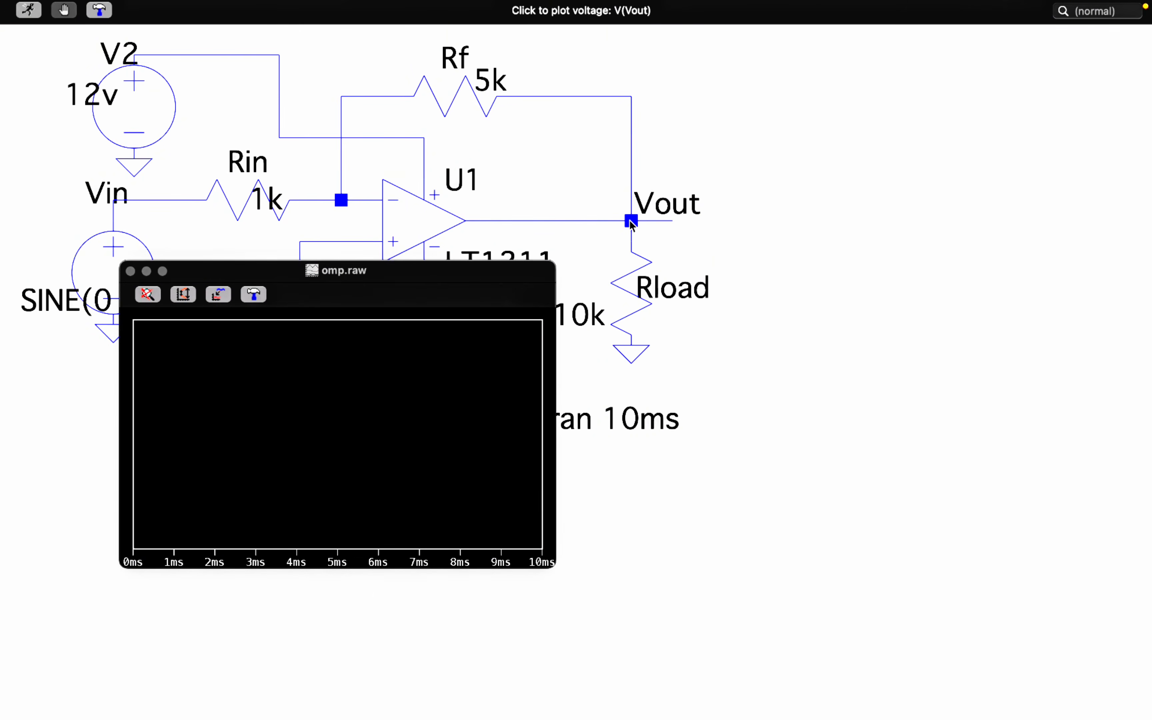
click(632, 222)
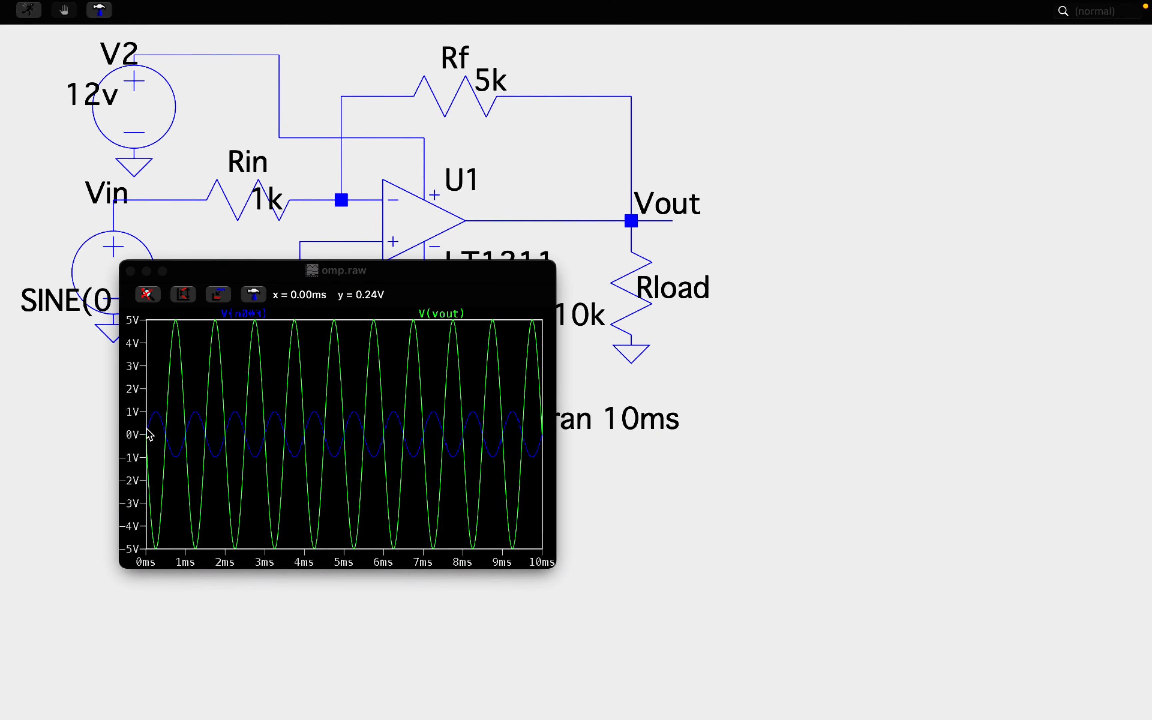
click(163, 271)
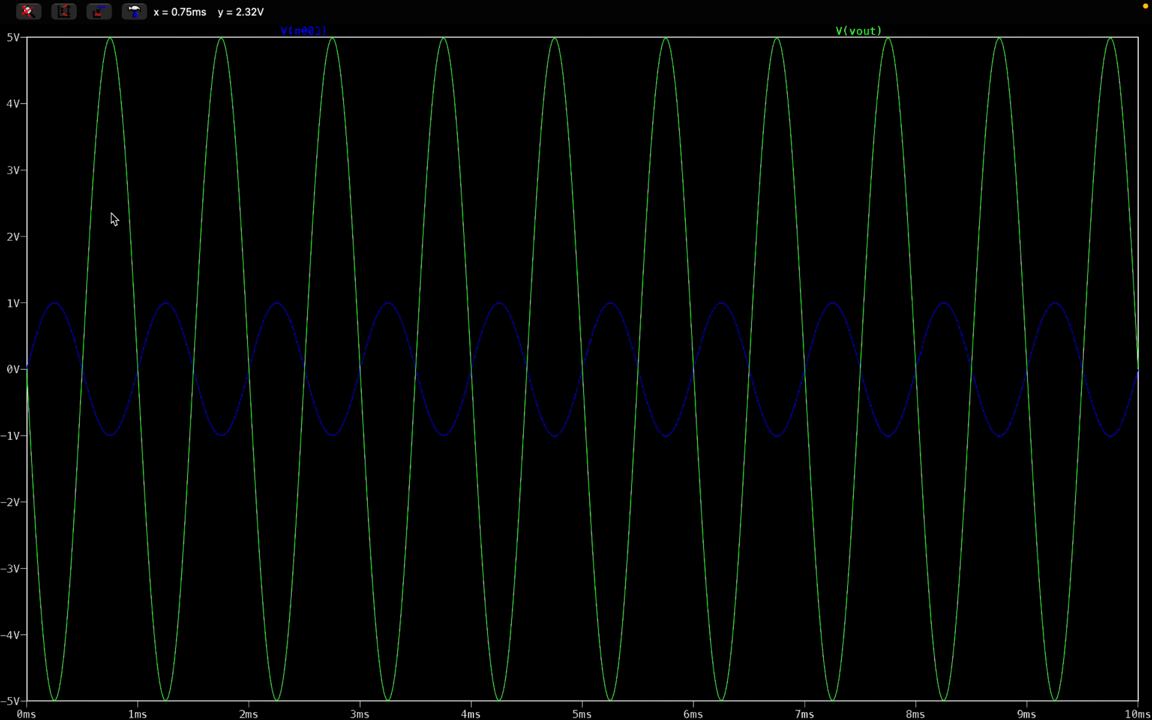
mouse_move(162, 2)
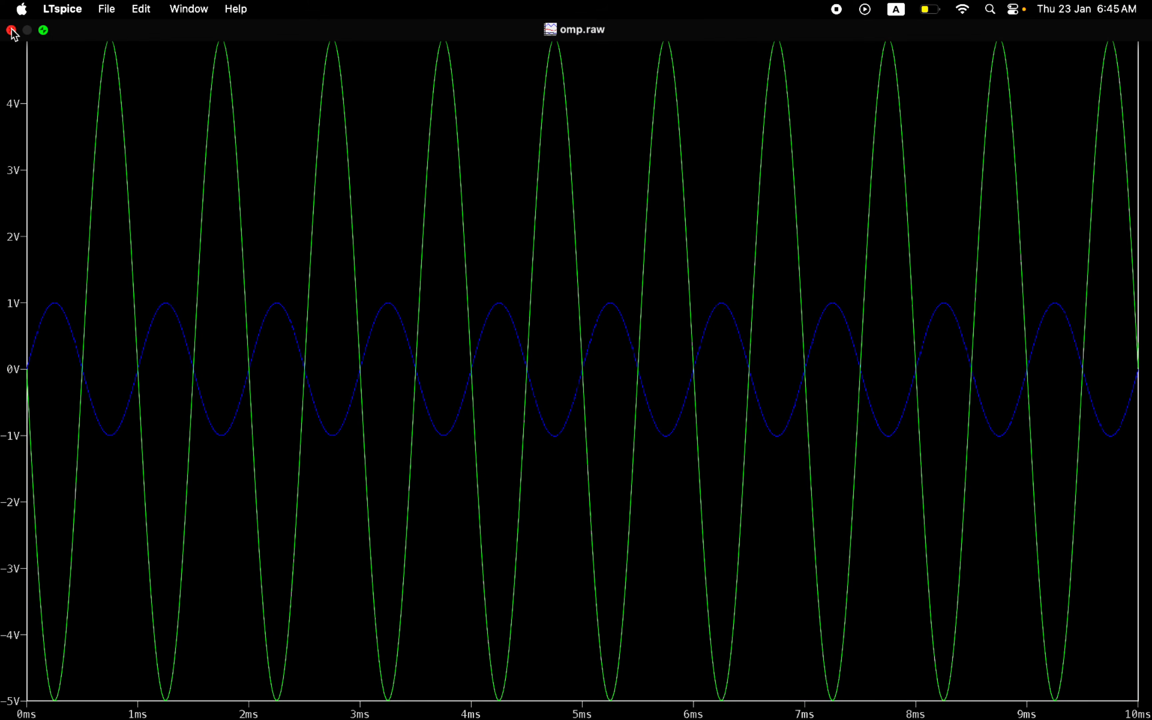